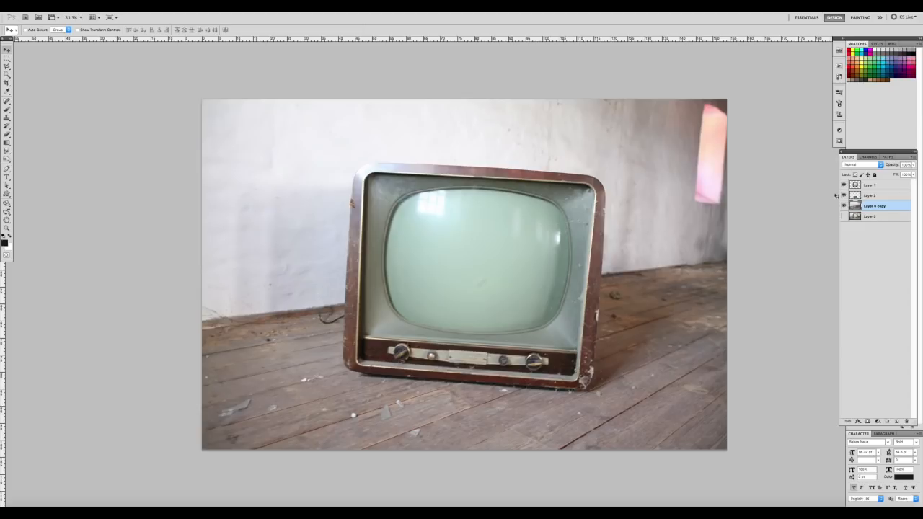
Hide and show the TV layer and the shadow layer to examine the reconstructed background behind the television.
left_click(844, 184)
left_click(844, 196)
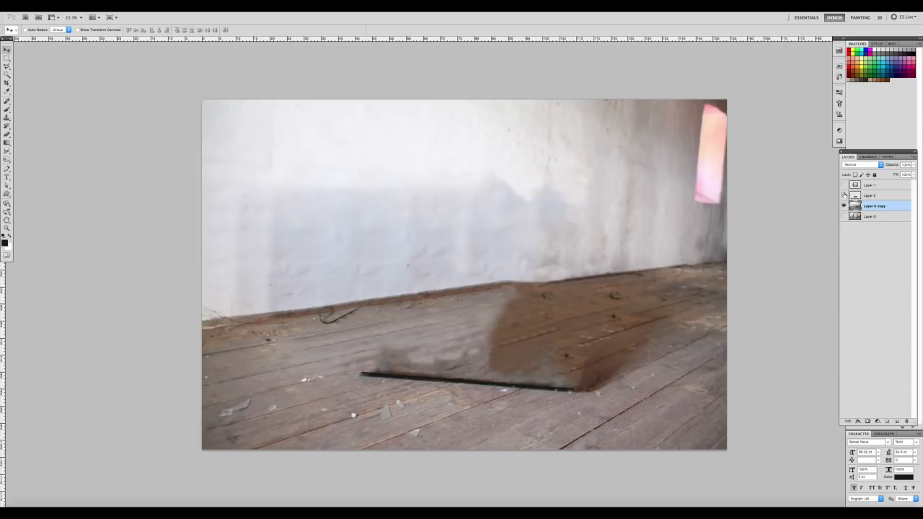
left_click(844, 196)
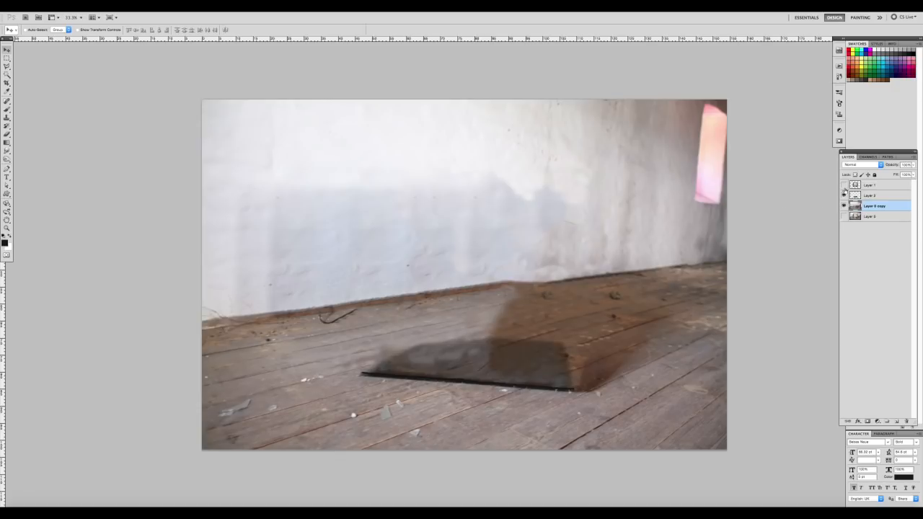
left_click(844, 184)
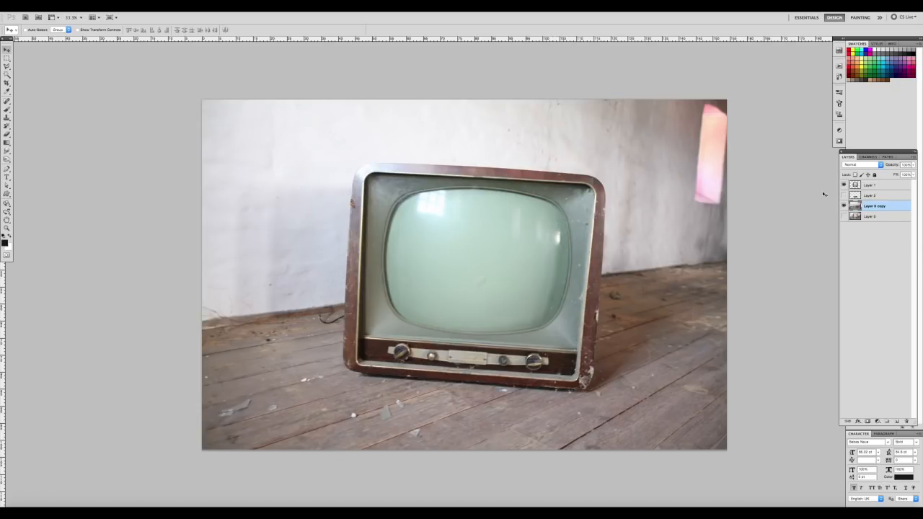
left_click(844, 185)
left_click(845, 196)
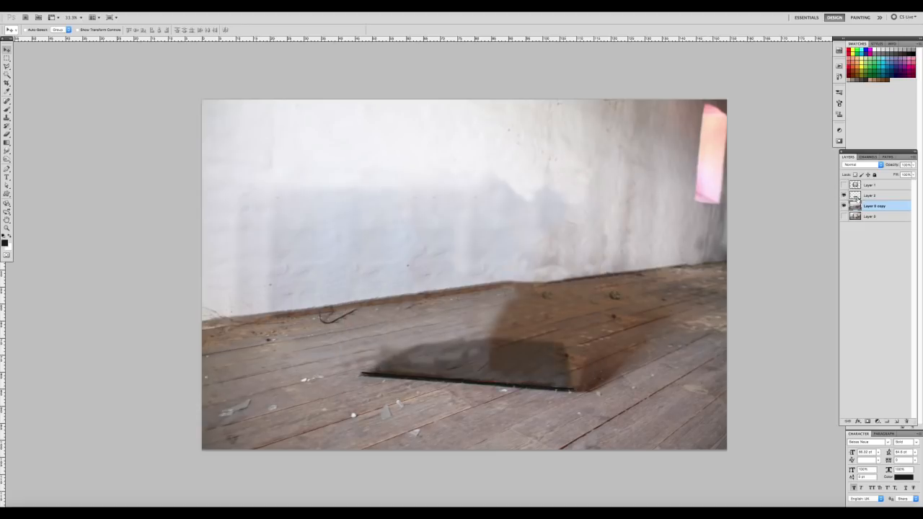
left_click(857, 197)
left_click(844, 195)
left_click(844, 195)
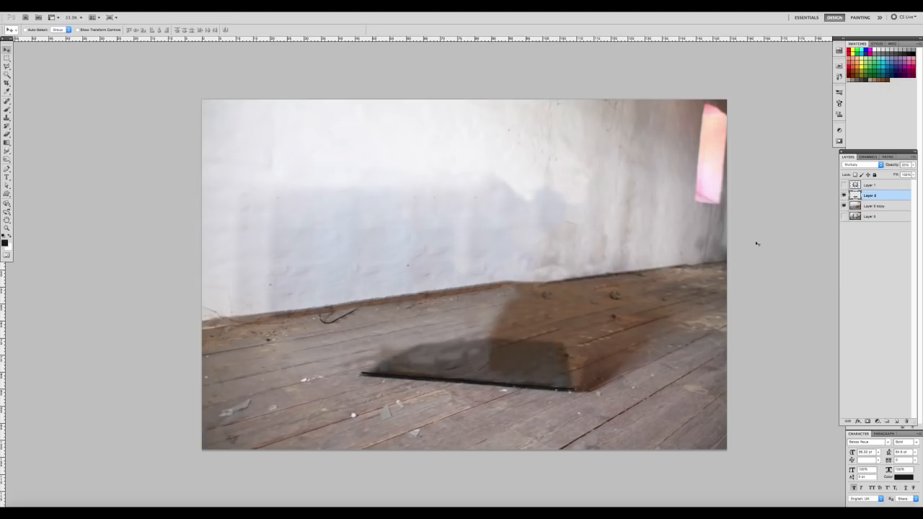
left_click(844, 185)
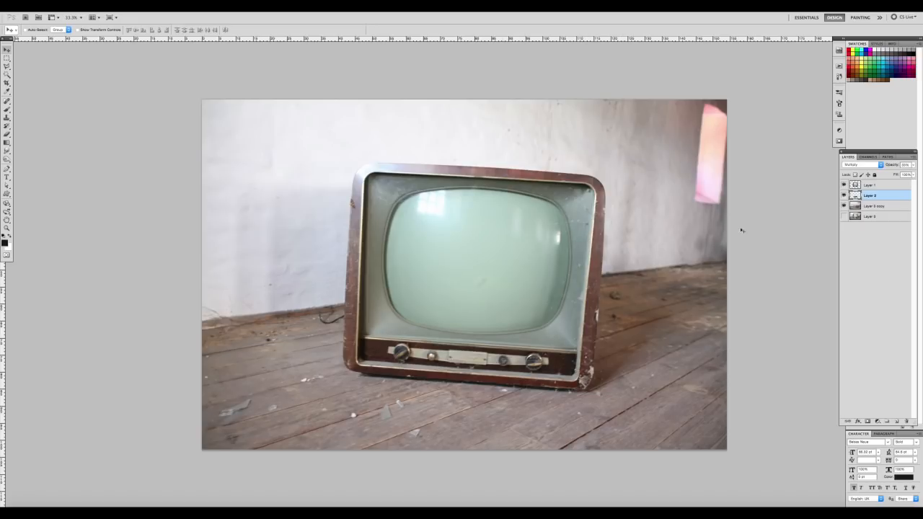
left_click(844, 185)
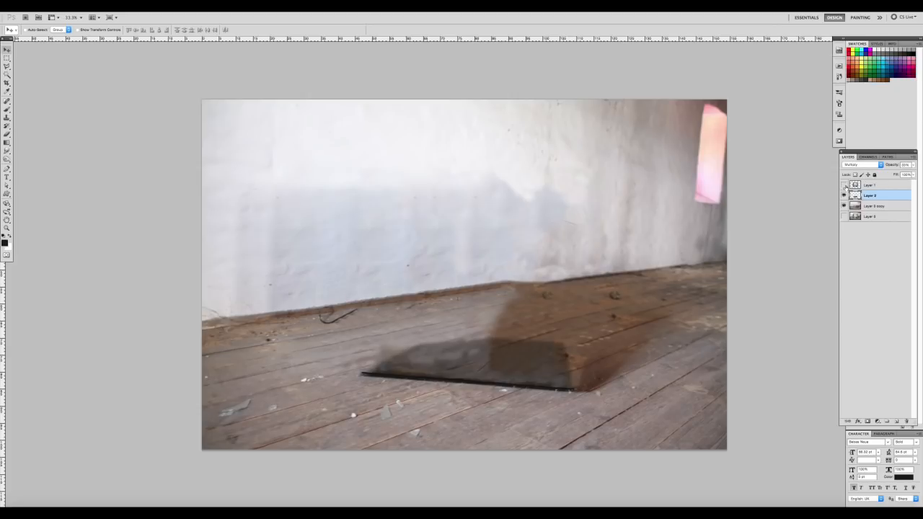
left_click(844, 186)
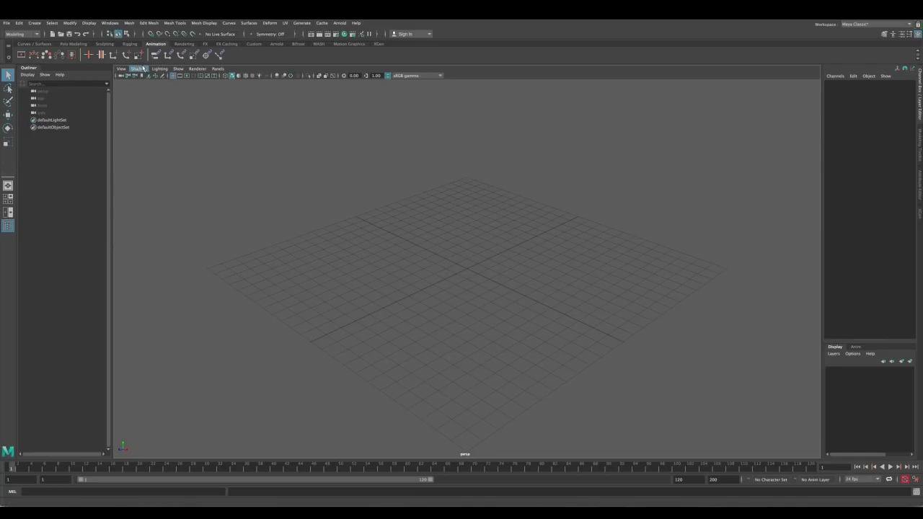
Switch to Maya and create a new camera in the empty scene.
left_click(34, 22)
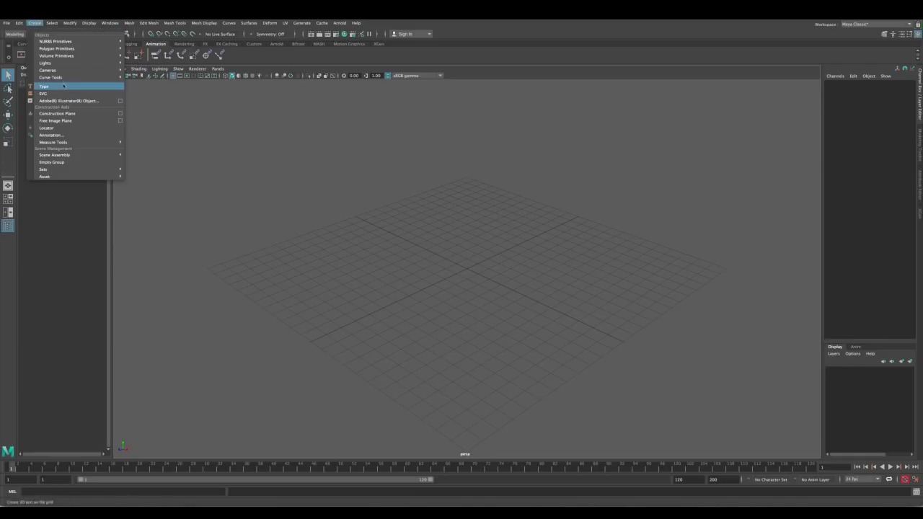
mouse_move(72, 70)
left_click(153, 75)
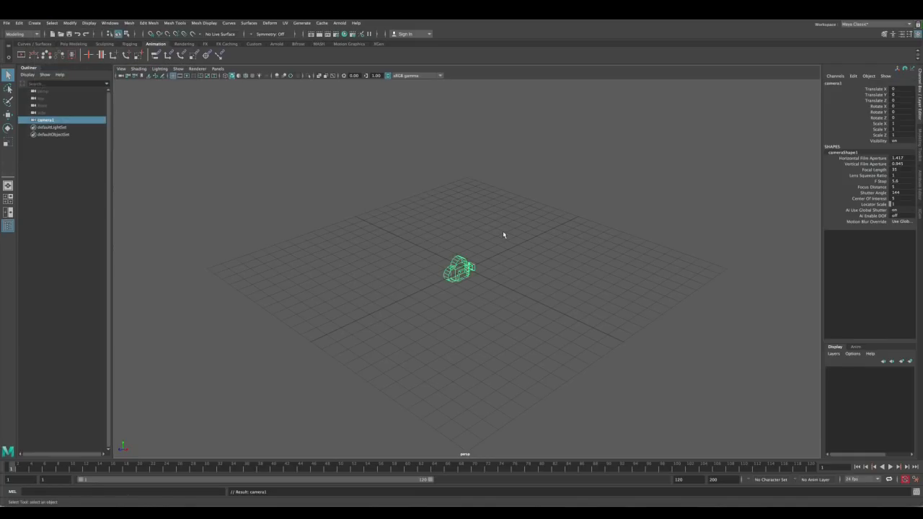
Switch to the four-view layout, change the top view to perspective, and look through camera1 in the original perspective panel.
key("w")
key("space")
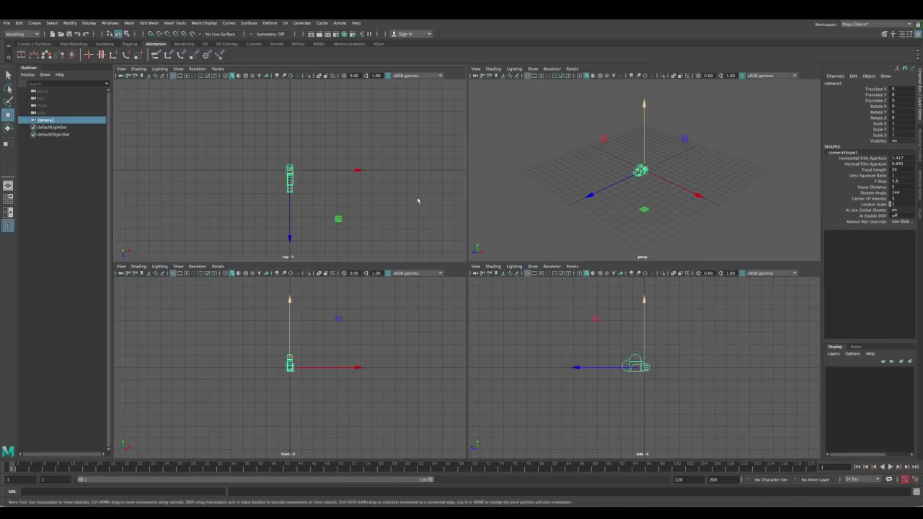
key("space")
left_click_drag(268, 142, 271, 127)
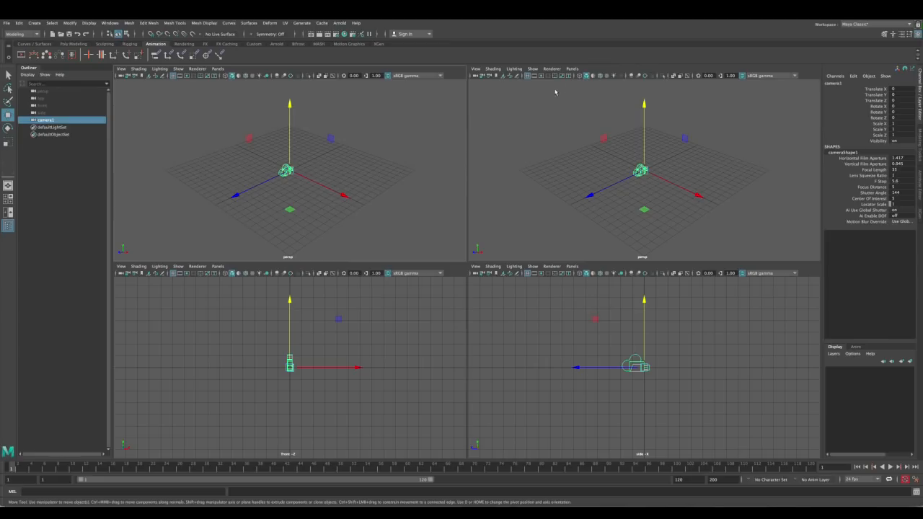
left_click(572, 69)
mouse_move(584, 76)
left_click(662, 77)
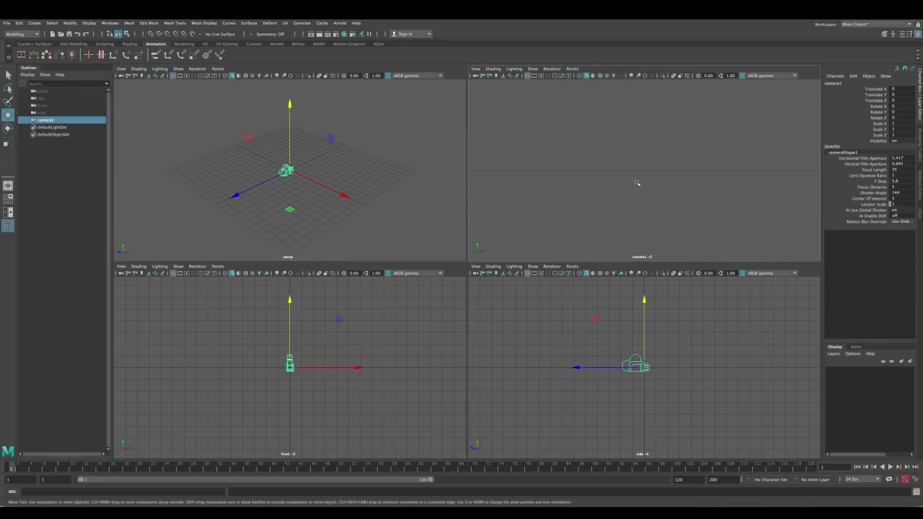
Maximize the camera1 view and create an image plane from the camera's Environment attributes.
key("ctrl+a")
key("space")
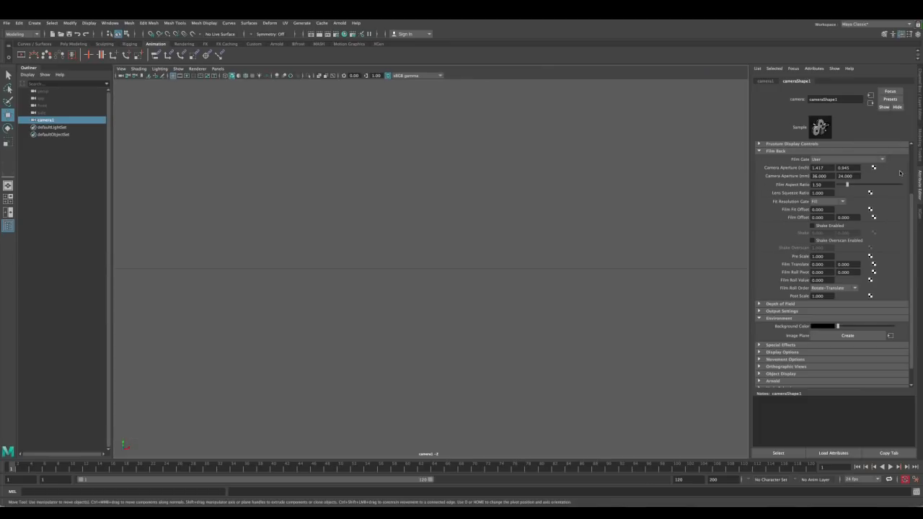
mouse_move(913, 202)
left_mouse_down()
mouse_move(913, 141)
mouse_move(913, 212)
left_mouse_up()
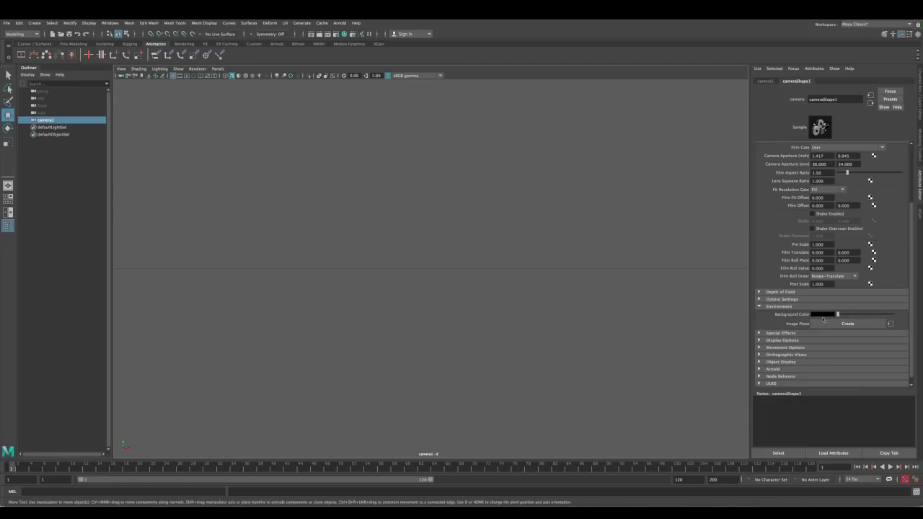
left_click(848, 323)
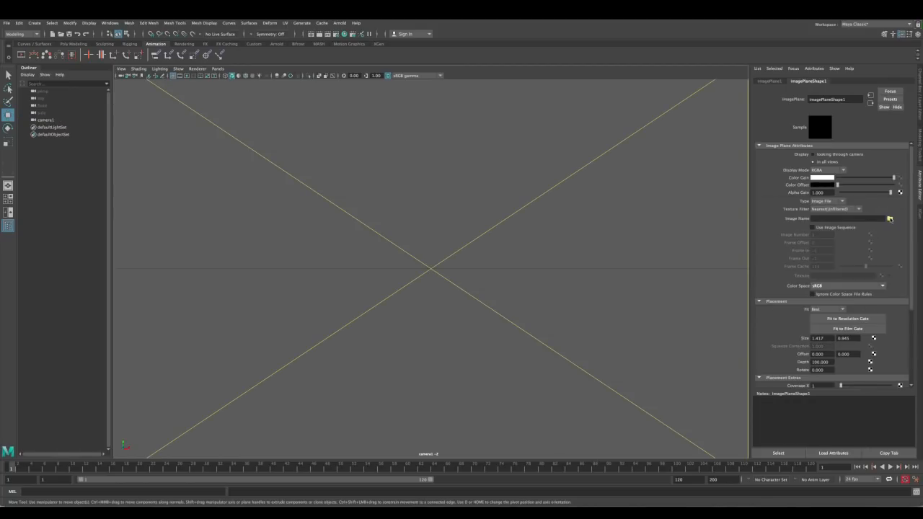
Load tv-projection-fullimage.jpg as the image of the camera's image plane.
left_click(891, 219)
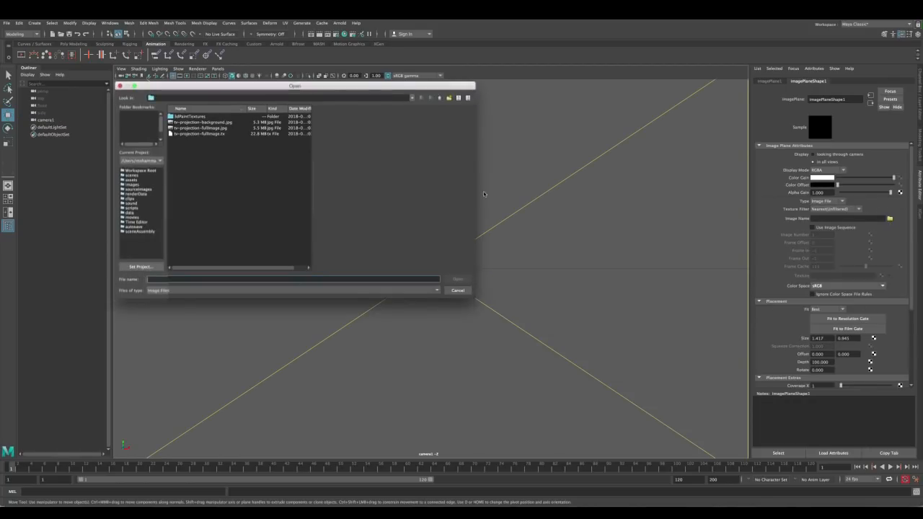
left_click(214, 128)
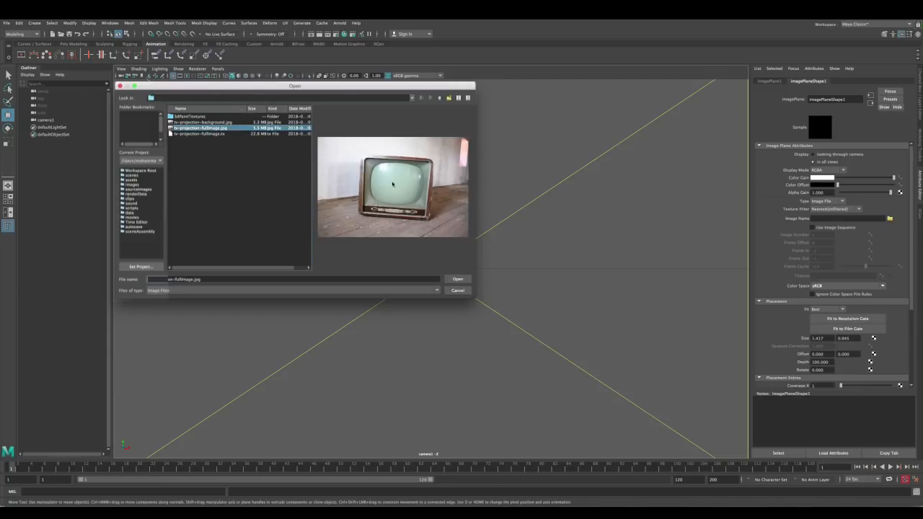
left_click(231, 122)
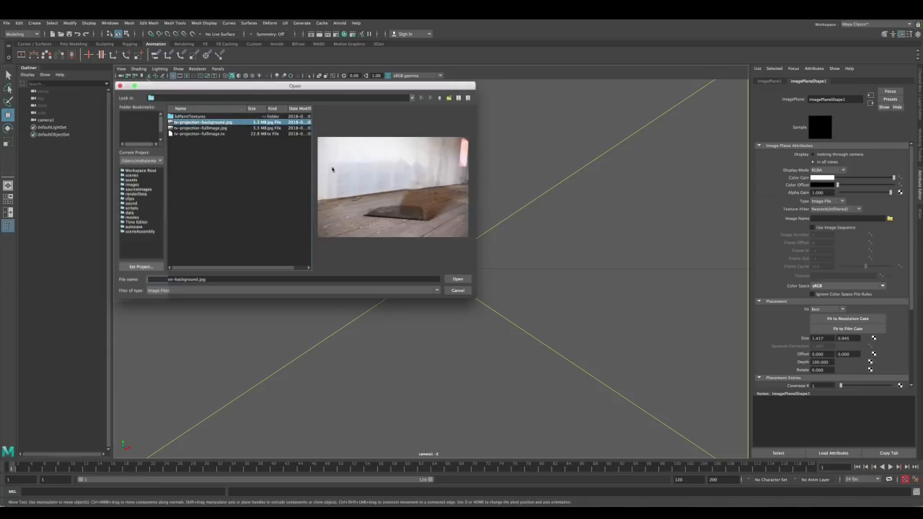
left_click(220, 128)
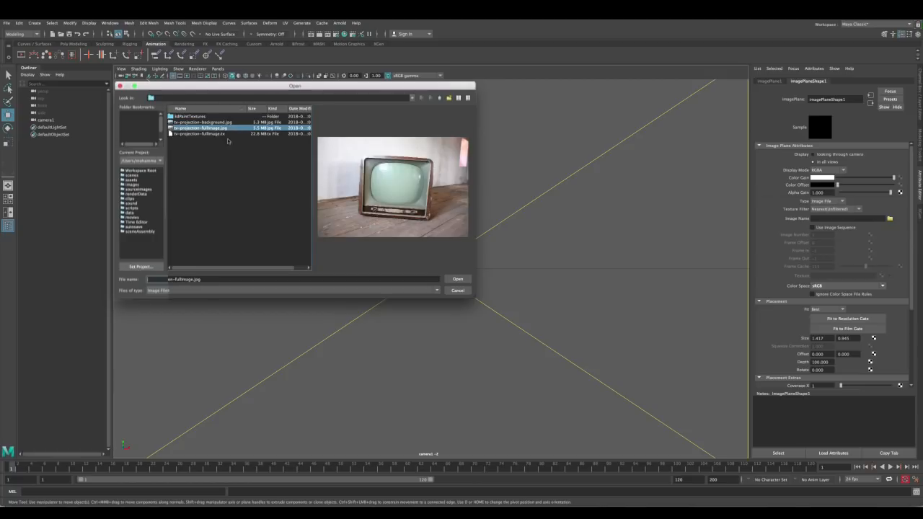
left_click(458, 279)
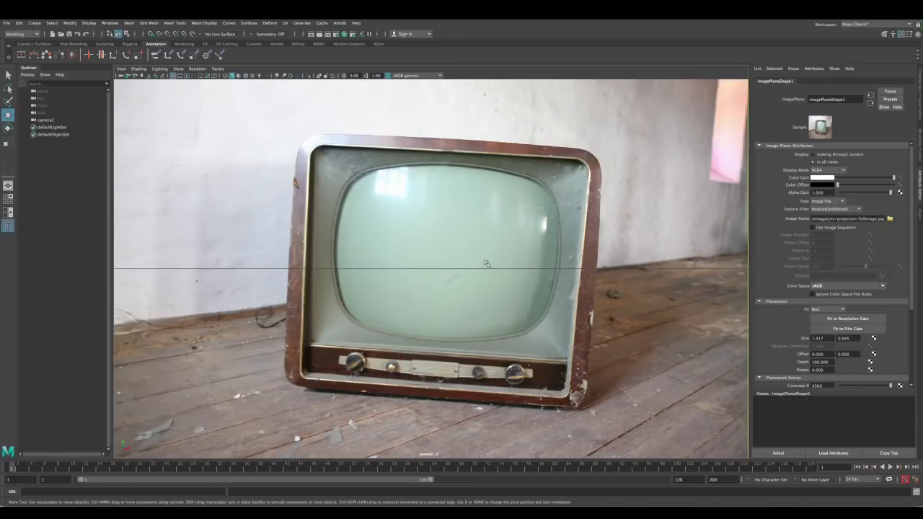
Set camera1 as the renderable camera and the image size preset to HD_720 in the render settings.
left_click(336, 34)
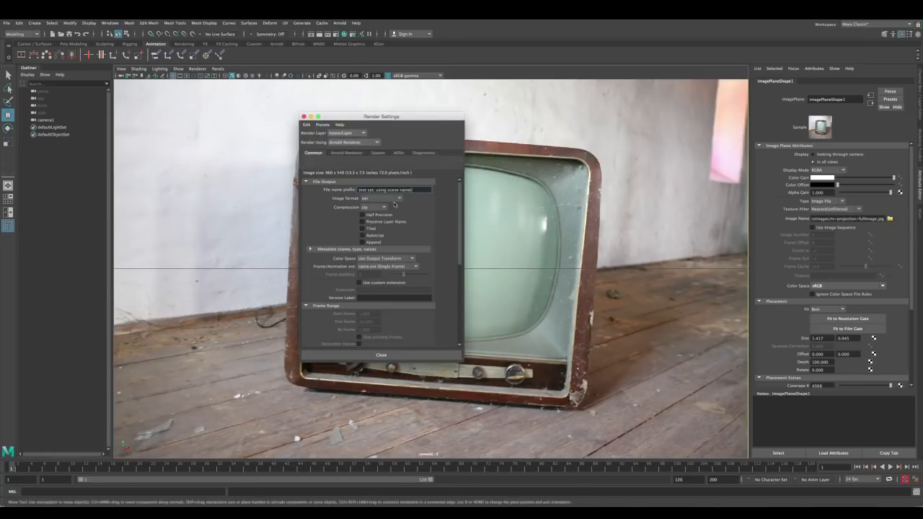
left_click_drag(460, 208, 459, 270)
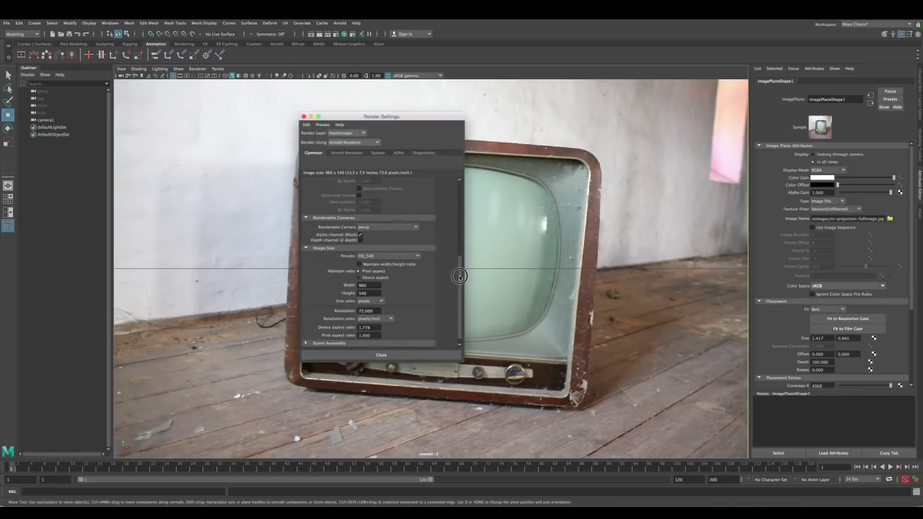
left_click(365, 228)
left_click(362, 245)
left_click(370, 257)
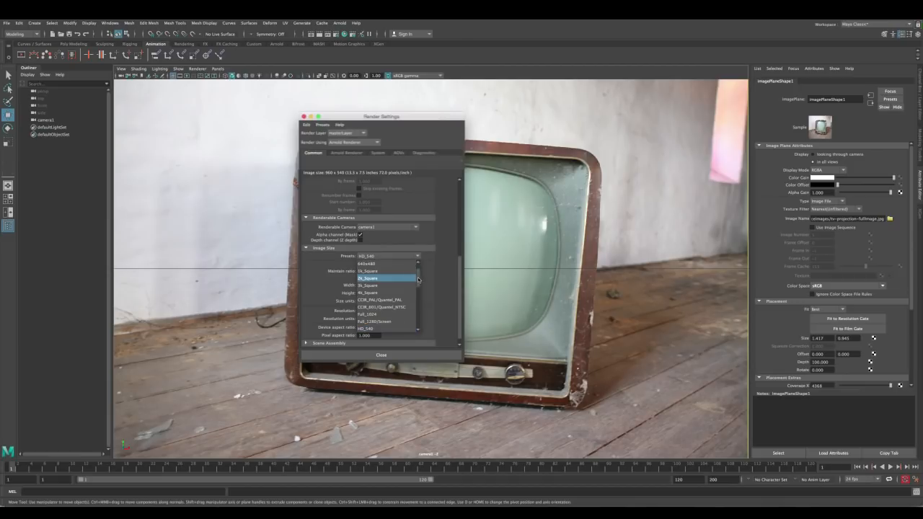
left_click(366, 307)
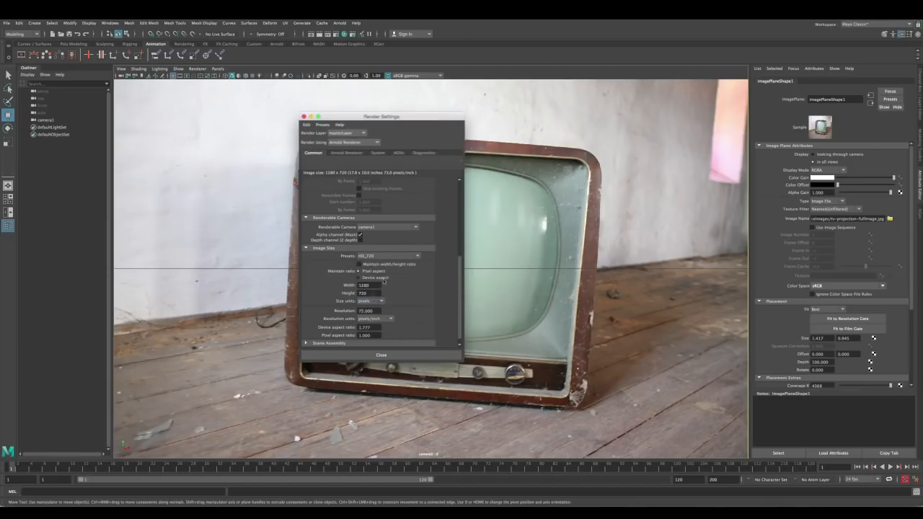
scroll(457, 330, "down", 1)
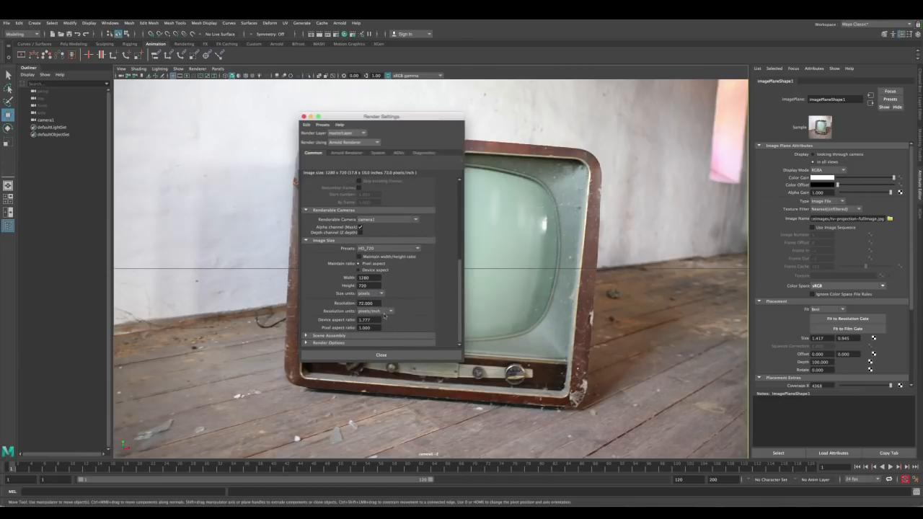
left_click(388, 355)
Display the resolution gate in the camera view and render a test frame.
left_click(185, 78)
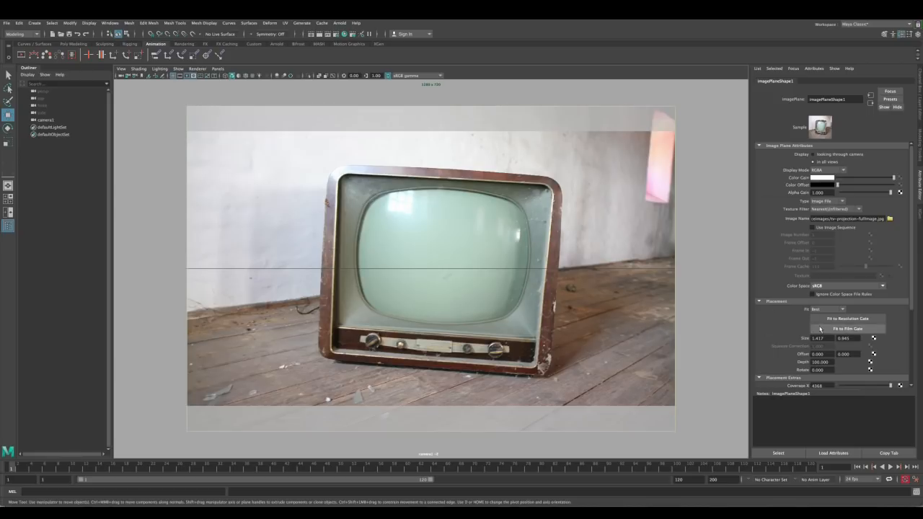
left_click(319, 35)
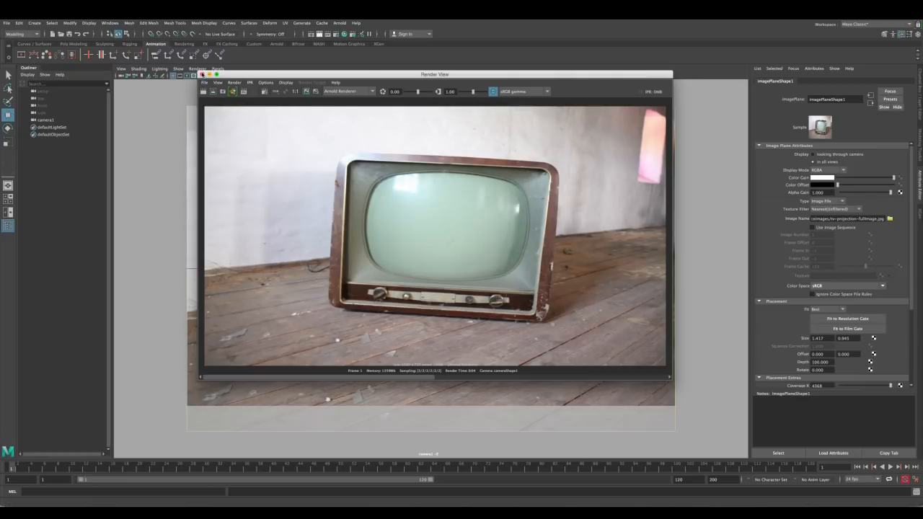
left_click(202, 74)
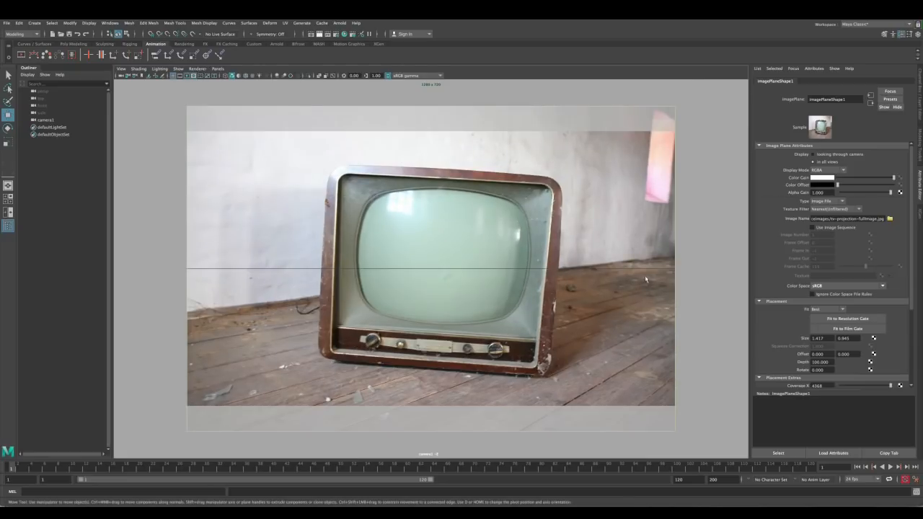
Fit the image plane to the resolution gate with its Fit mode set to Fill, and check it in a test render.
left_click(842, 321)
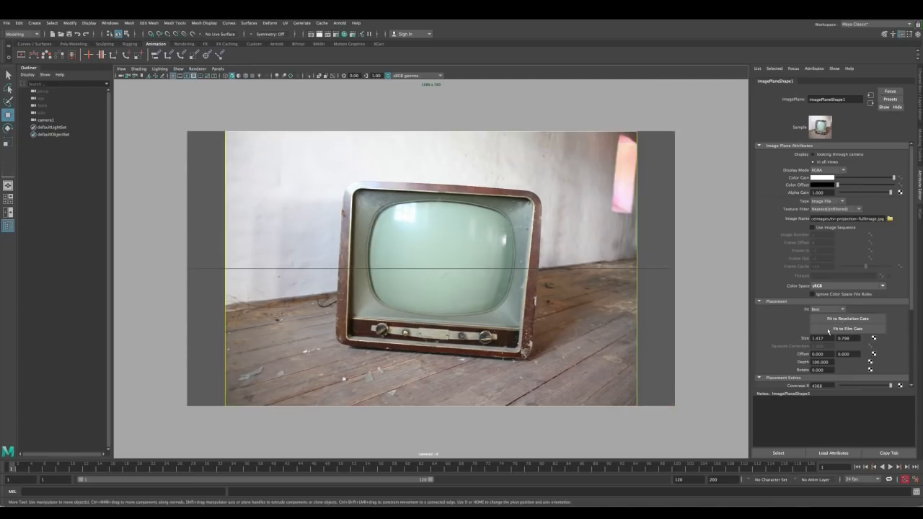
left_click(828, 310)
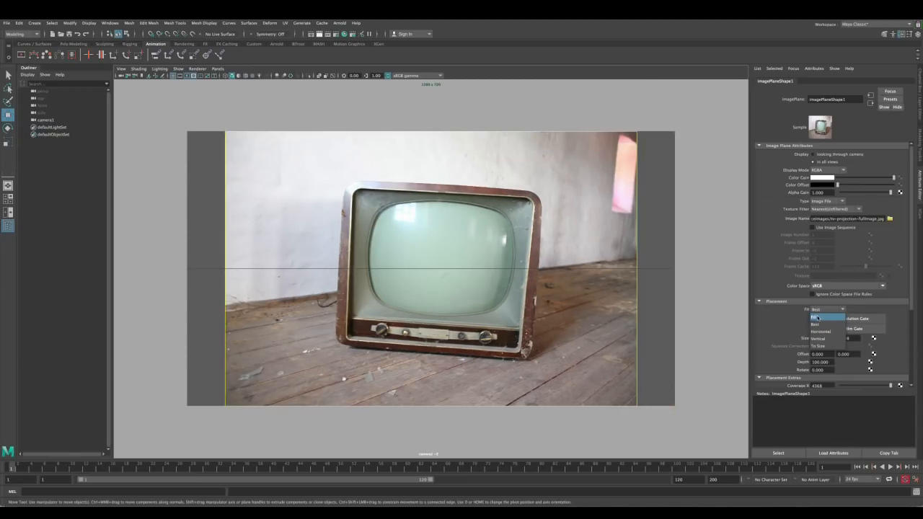
left_click(816, 317)
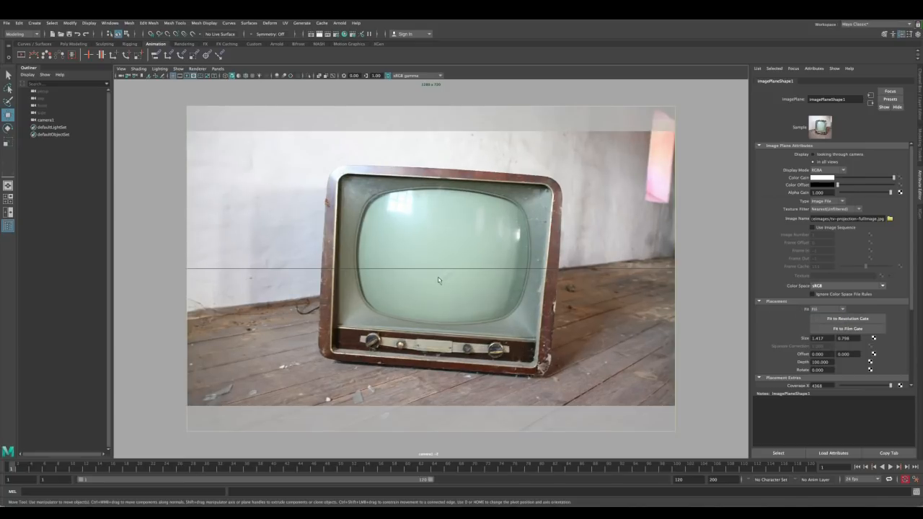
left_click(320, 34)
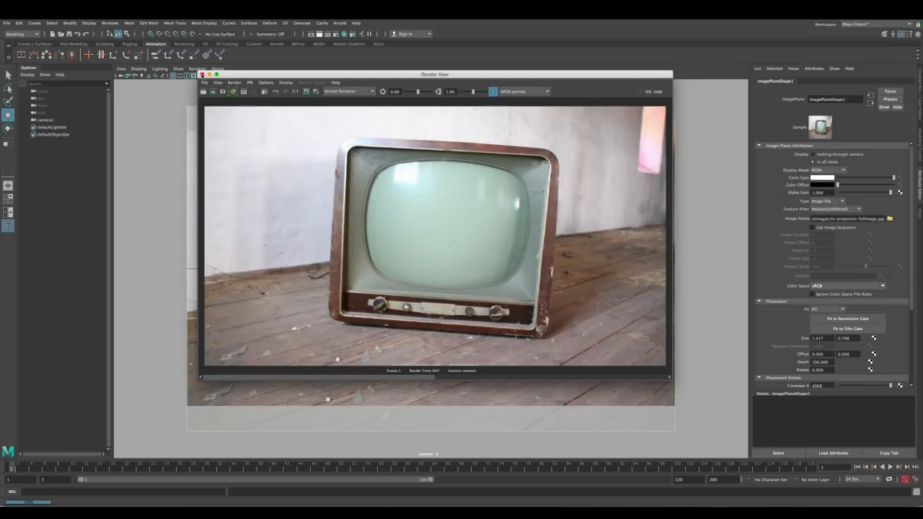
left_click(203, 74)
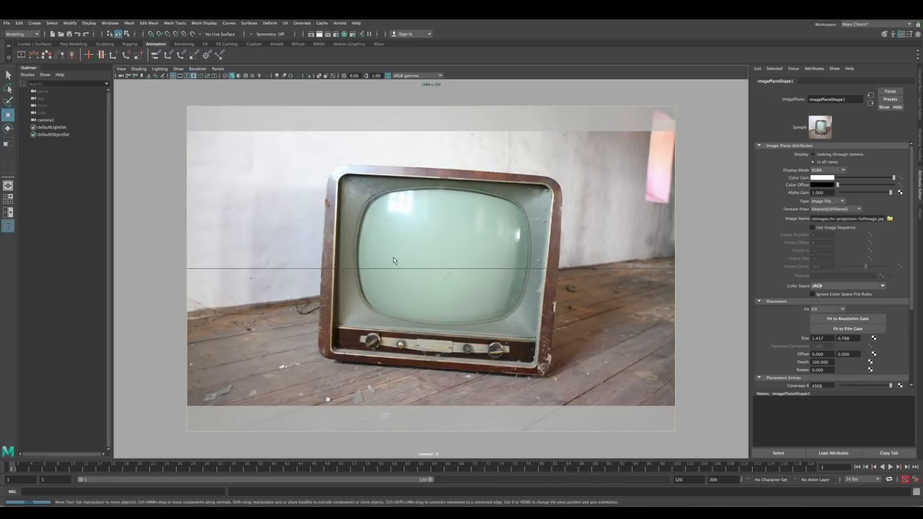
Adjust the camera1 view so the ground grid follows the perspective of the photo's wooden floor.
left_click_drag(398, 266, 389, 302, "alt")
left_click_drag(455, 243, 593, 227, "alt")
middle_click_drag(594, 227, 261, 271, "alt")
left_click_drag(262, 271, 617, 230, "alt")
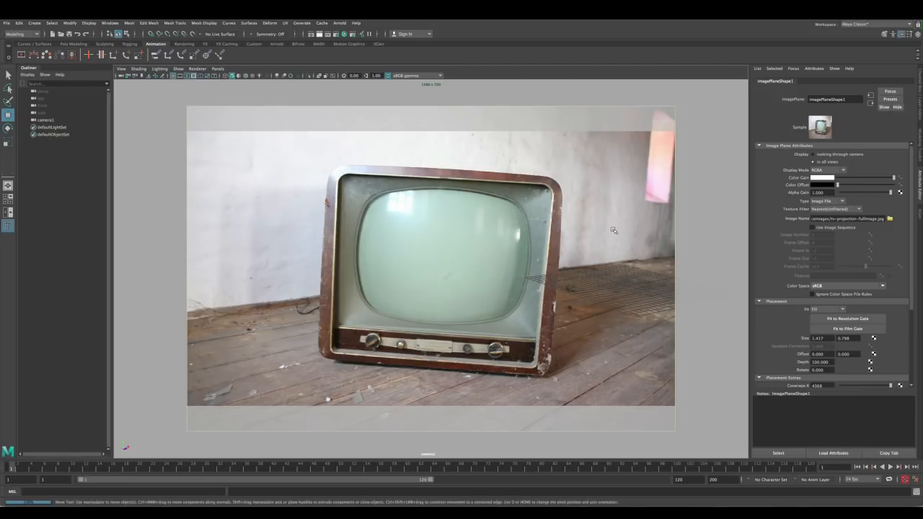
middle_click_drag(615, 230, 300, 267, "alt")
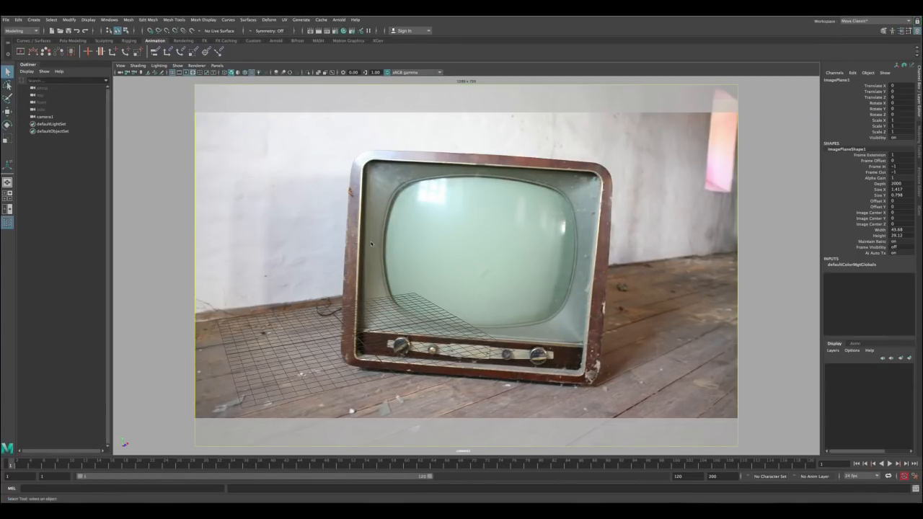
Create a polygon cube and set its scale to 22 in X, Y and Z.
key("space")
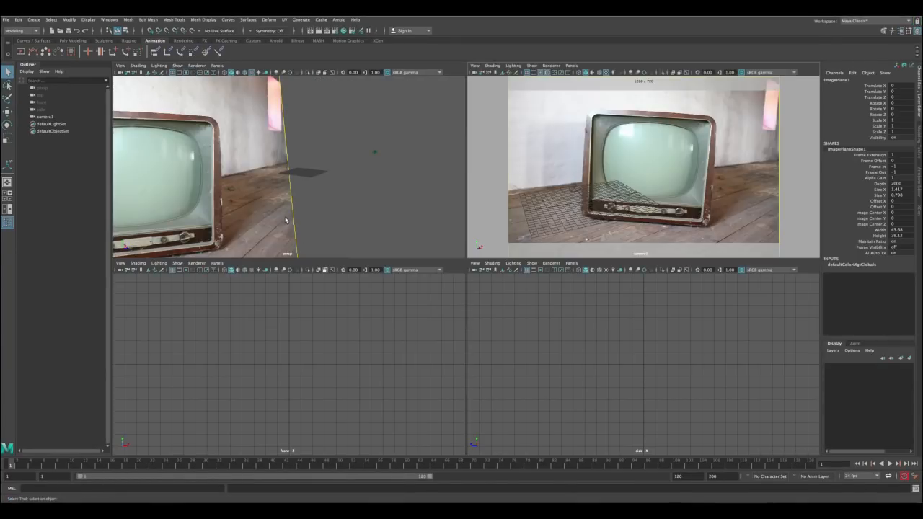
left_click(331, 216)
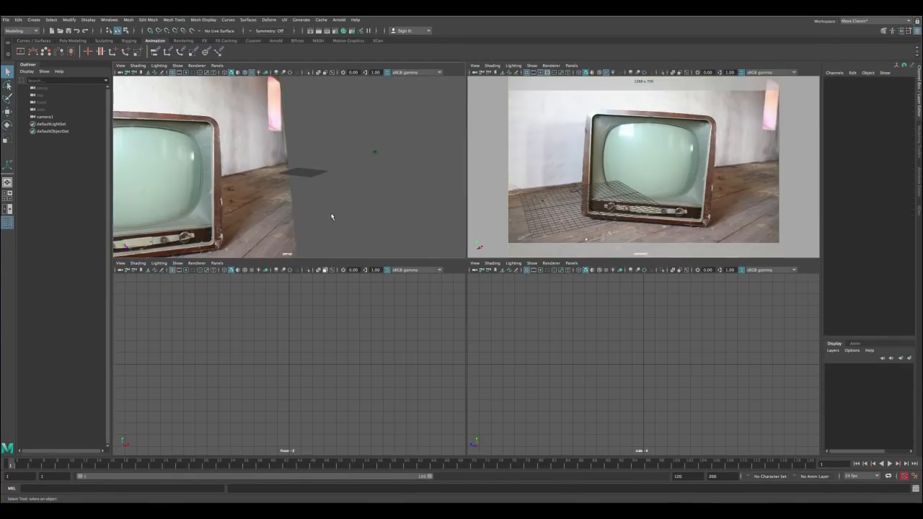
left_click(33, 20)
mouse_move(77, 46)
left_click(142, 58)
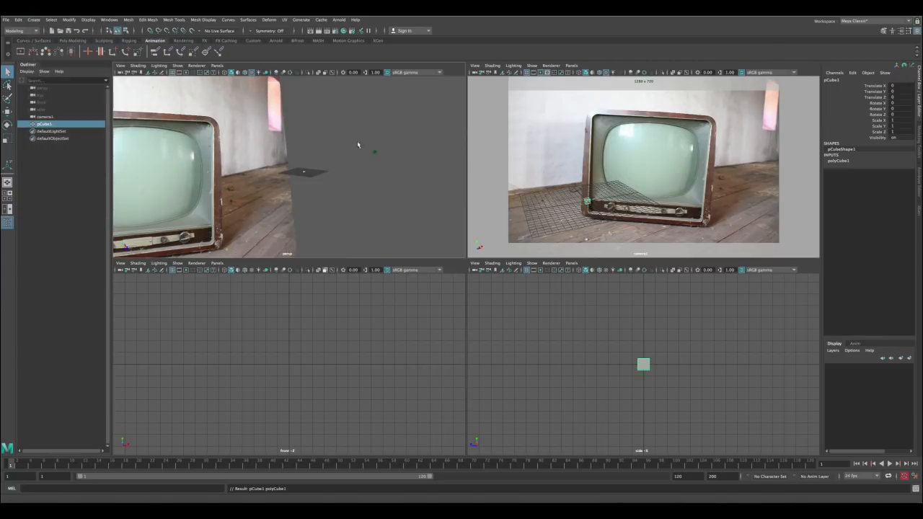
key("space")
key("r")
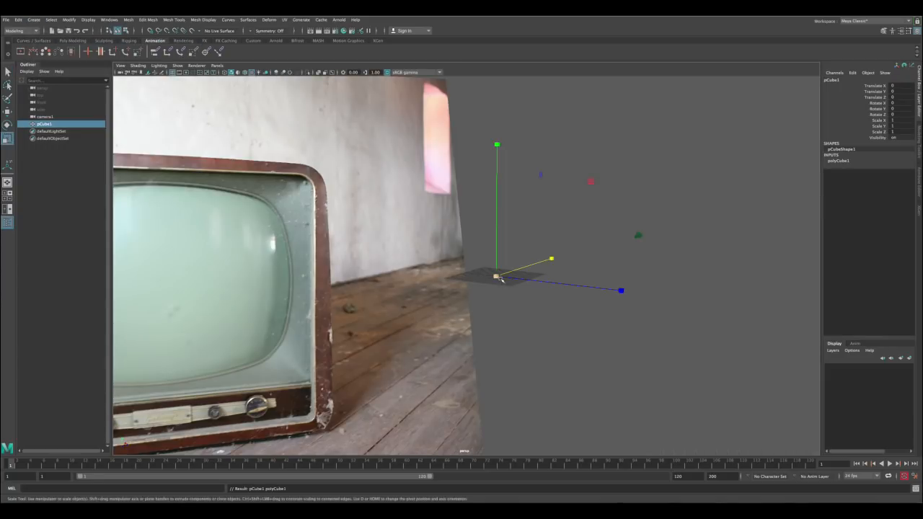
left_click_drag(497, 276, 904, 120)
type("22")
key("Return")
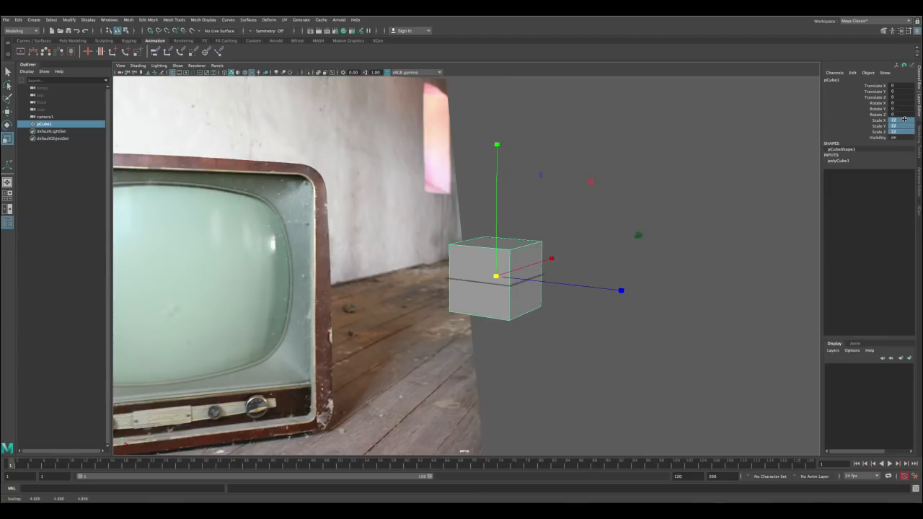
Move the cube to about X 31.68 and Z -17.92, over the television in the camera view.
left_click_drag(638, 231, 550, 229, "alt")
key("w")
key("space")
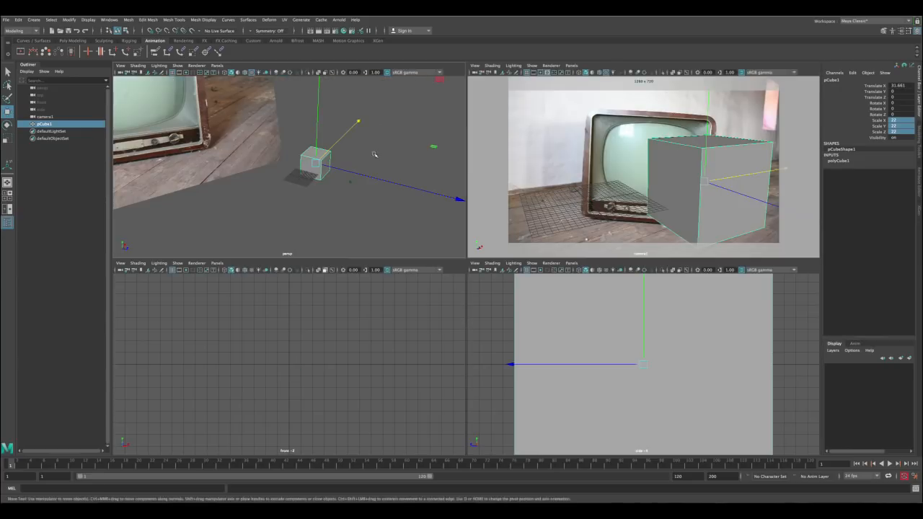
left_click_drag(372, 154, 357, 147, "alt")
left_click_drag(366, 183, 336, 170)
Rotate the cube to about -34.3 degrees in Y and move it to about X 25.35, Z -15.21 to match the television.
key("e")
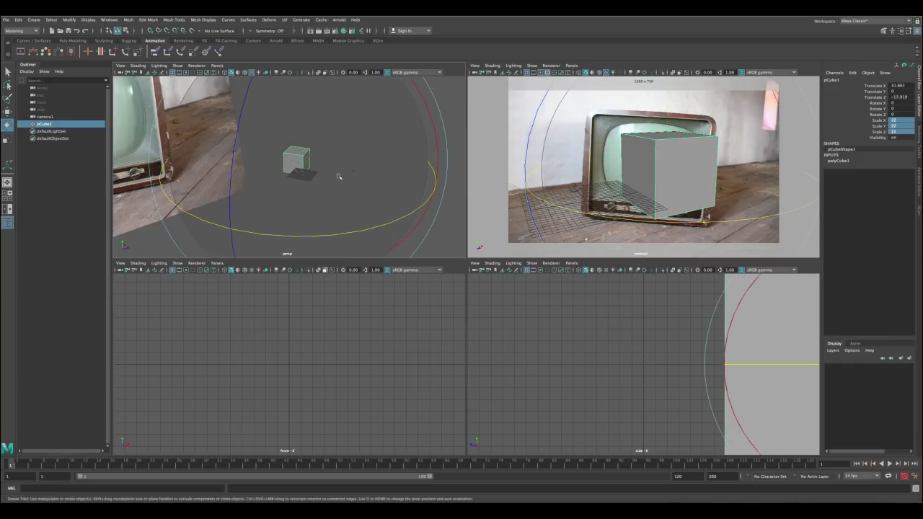
left_click_drag(373, 222, 362, 229)
left_click_drag(300, 232, 268, 233)
key("w")
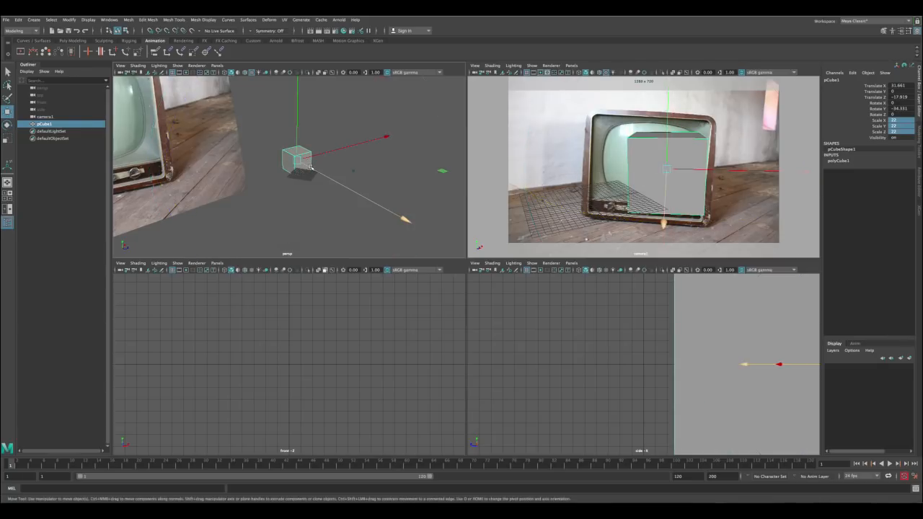
left_click_drag(307, 166, 334, 153)
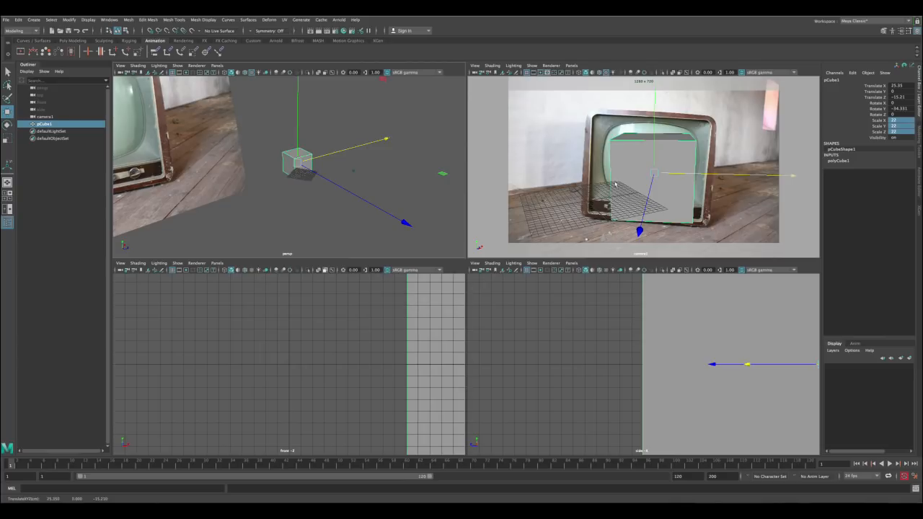
Create a polygon plane for the floor and scale it uniformly to about 50.
left_click_drag(341, 168, 323, 170, "alt")
left_click(280, 216)
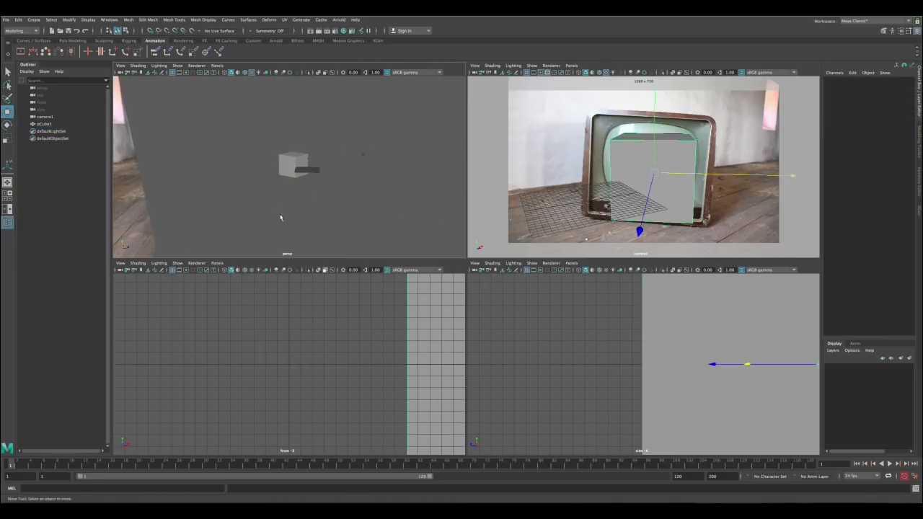
left_click(34, 19)
mouse_move(72, 49)
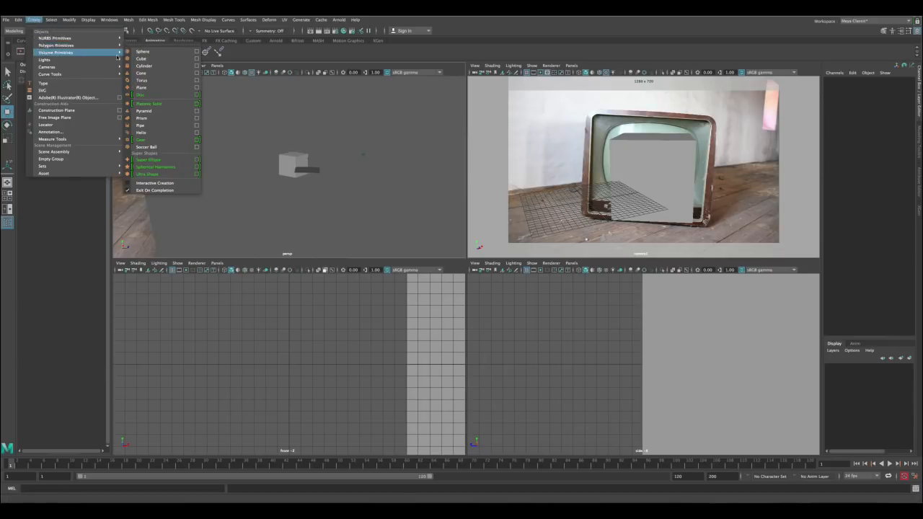
left_click(155, 86)
key("r")
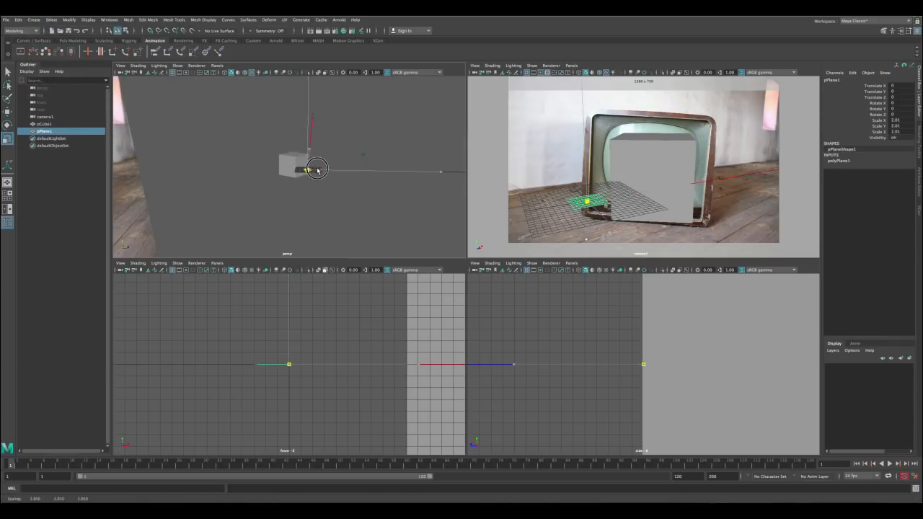
left_click_drag(309, 170, 309, 144)
Lower the floor plane to about Y -10.76 at the cube's base and move it to about Z -22.49.
key("w")
right_click_drag(294, 150, 330, 238, "alt")
left_click_drag(328, 232, 332, 145, "alt")
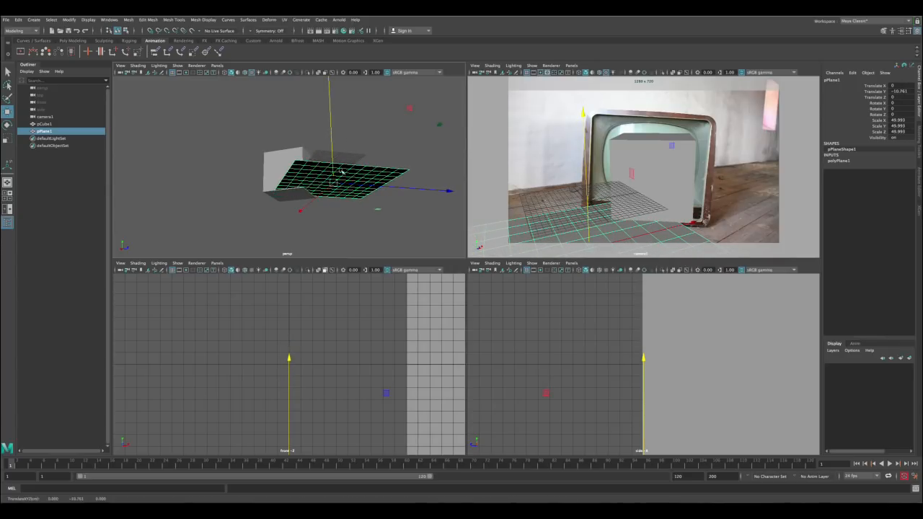
left_click_drag(365, 185, 322, 153)
Stretch the floor plane to about 407 in X and 104.6 in Z, move it to about Z 2.4, and check it in wireframe.
key("r")
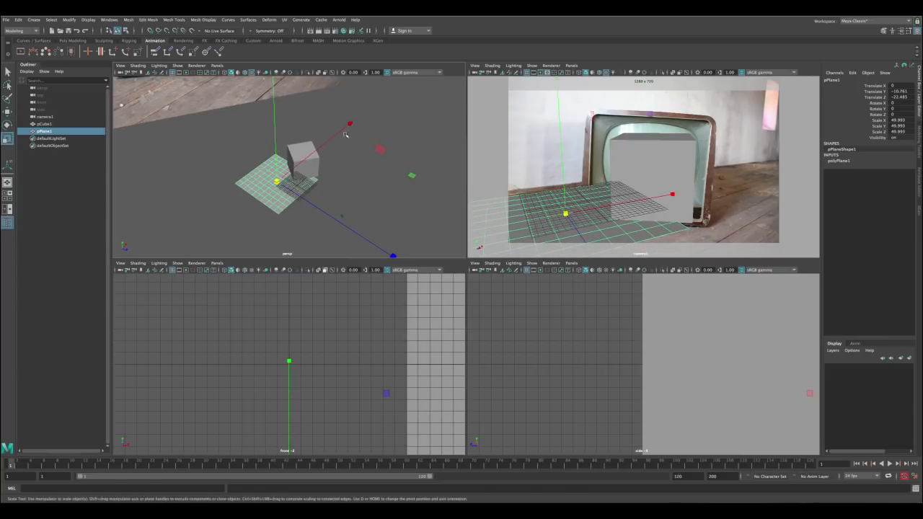
left_click_drag(349, 123, 438, 52)
left_click_drag(307, 153, 438, 192, "alt")
left_click_drag(307, 158, 545, 189)
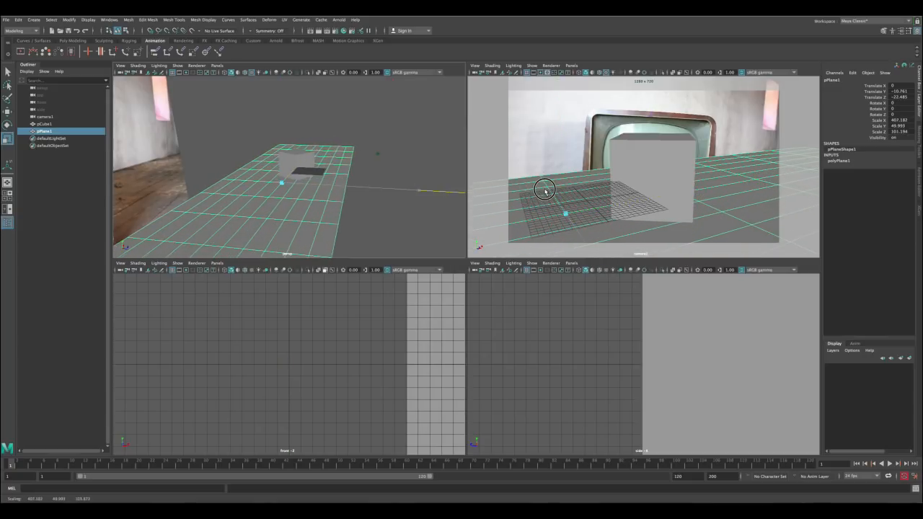
key("w")
left_click_drag(304, 184, 330, 182)
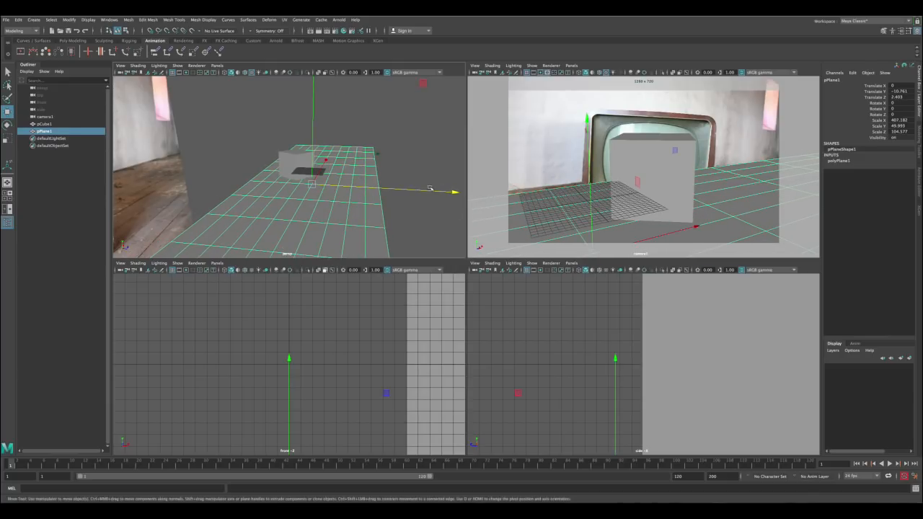
key("space")
key("4")
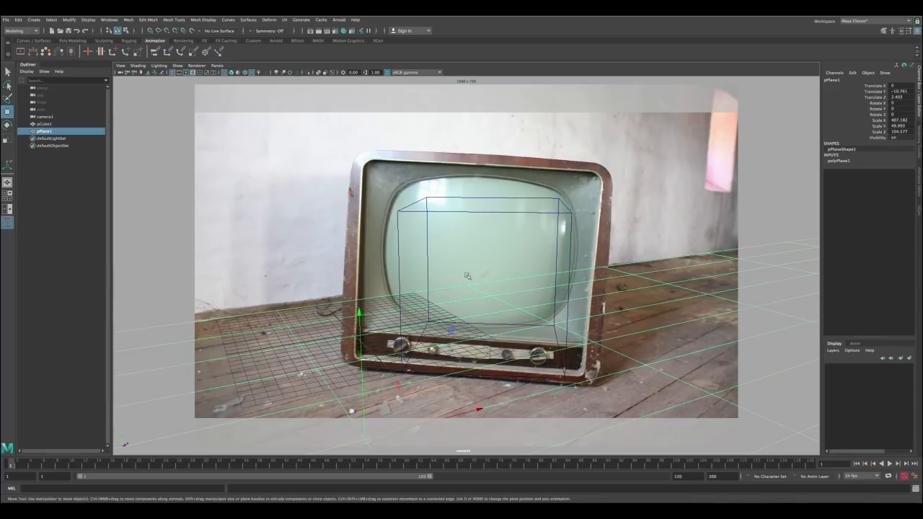
key("space")
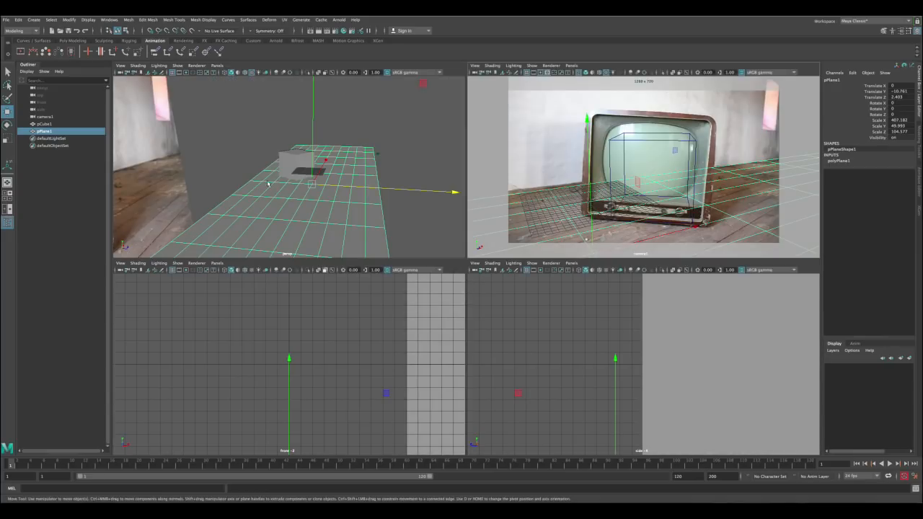
Duplicate the floor plane and set the copy's X rotation to 90 degrees to form a wall.
key("q")
key("space")
left_click_drag(341, 202, 443, 197, "alt")
key("ctrl+d")
key("e")
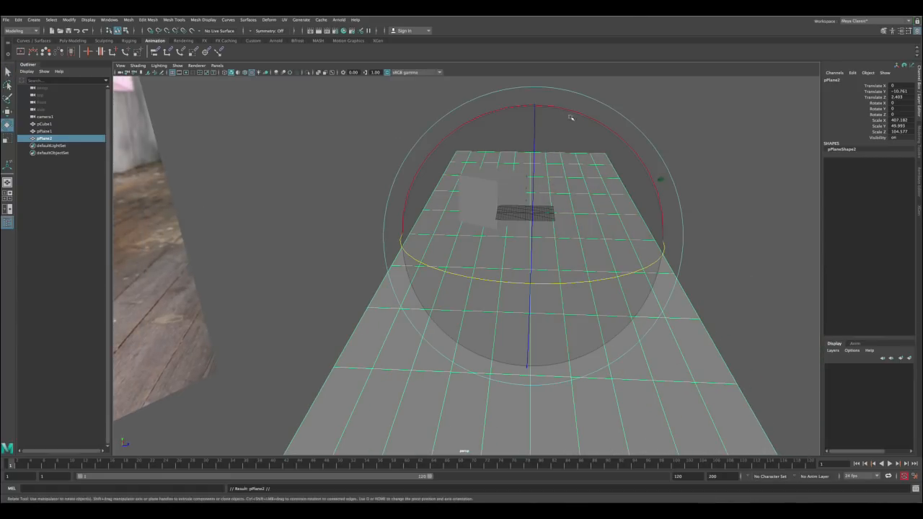
left_click_drag(571, 117, 457, 106)
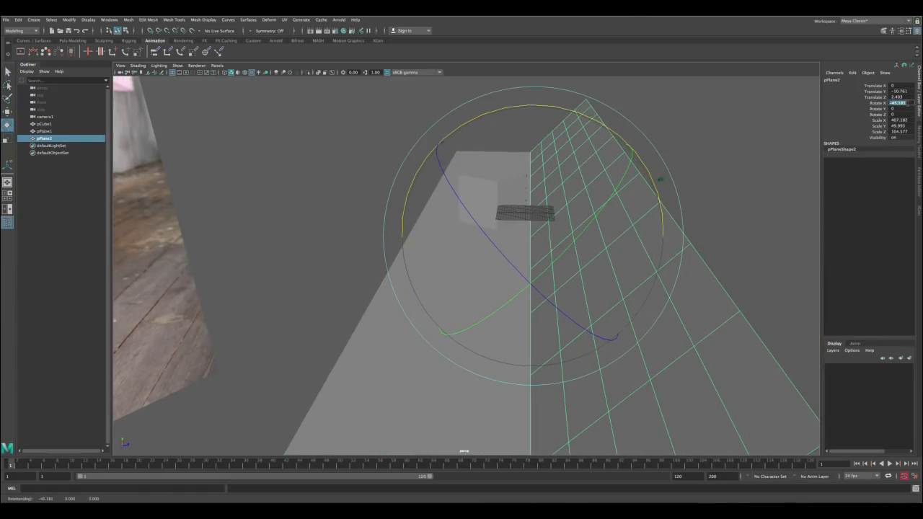
key("Return")
Raise the wall plane to about Y 22.55 and move it behind the cube to about Z -49.71.
left_click_drag(751, 221, 524, 198, "alt")
key("w")
left_click_drag(512, 232, 533, 210, "alt")
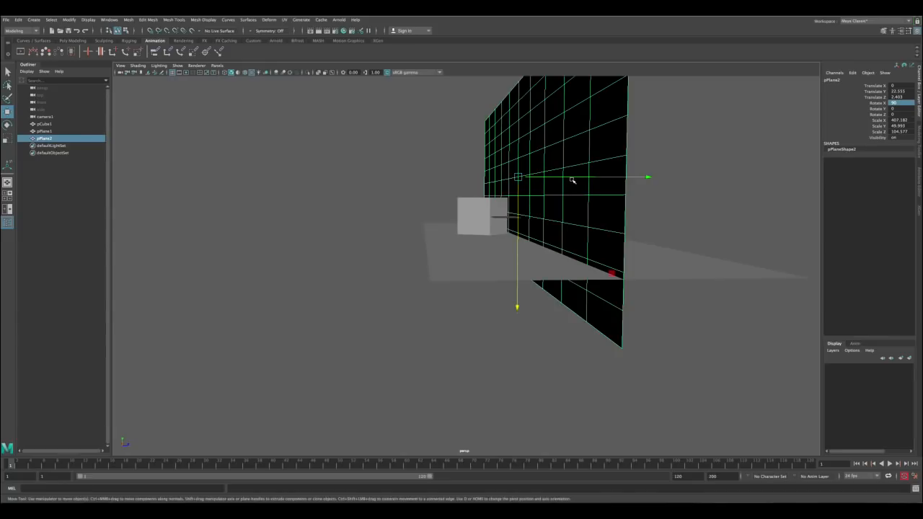
left_click_drag(571, 180, 477, 190)
left_click_drag(482, 214, 467, 243, "alt")
key("space")
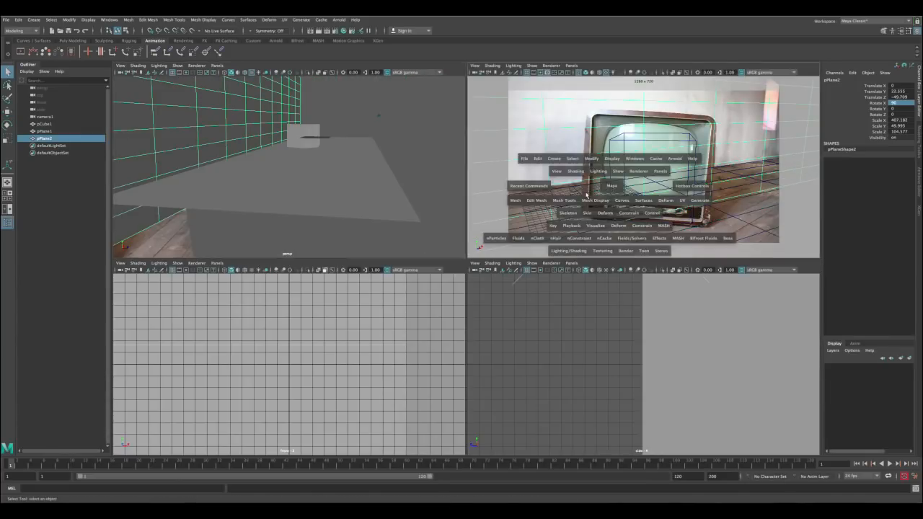
Compare the cube, floor and wall planes with the photo by alternating shaded and wireframe display in the camera view.
key("space")
key("4")
key("5")
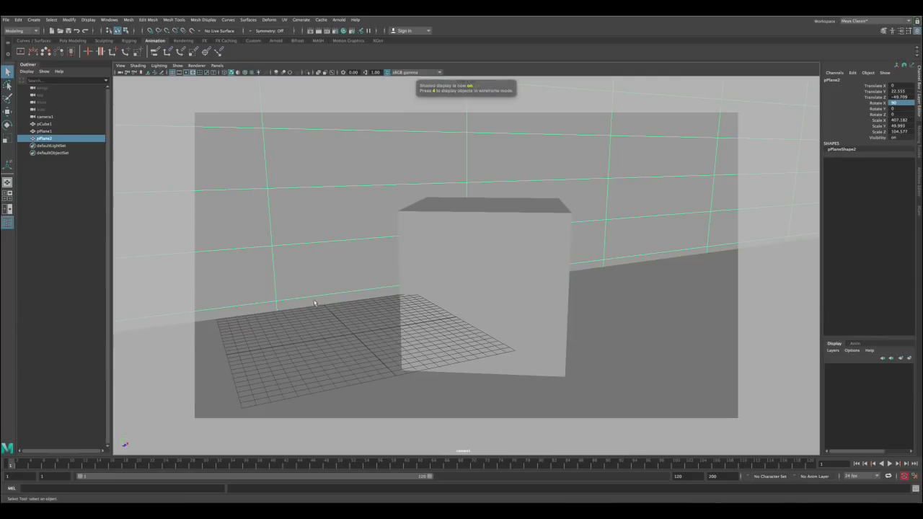
key("4")
key("5")
key("4")
key("5")
key("4")
key("5")
left_click(473, 219)
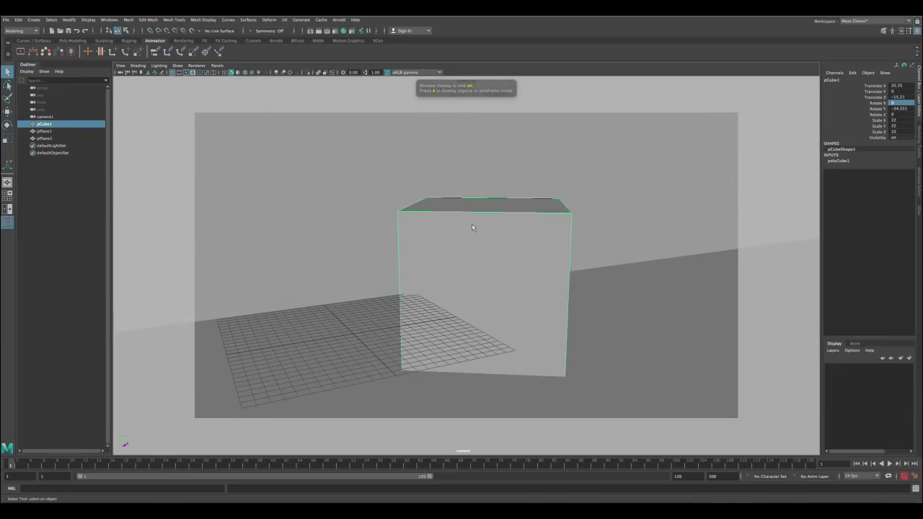
key("4")
key("space")
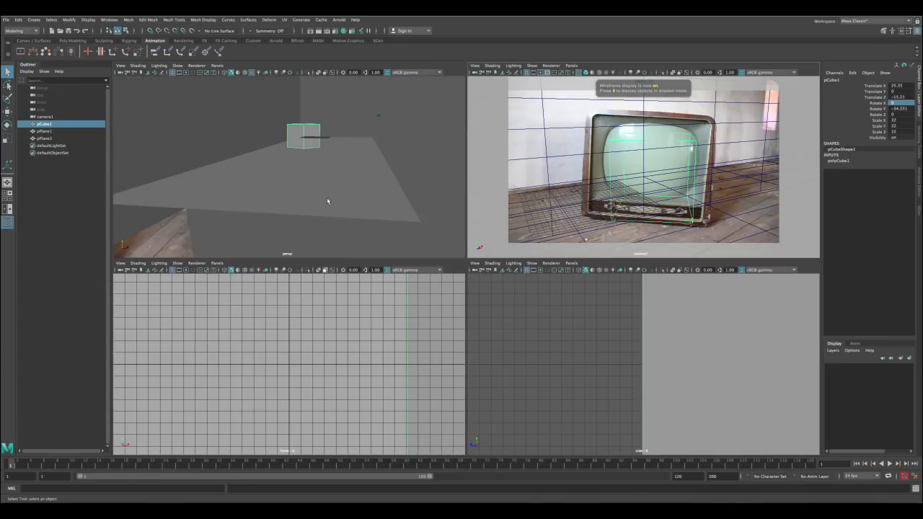
Lower the floor plane slightly to about Y -11.06 so it meets the underside of the cube.
left_click(343, 171)
key("space")
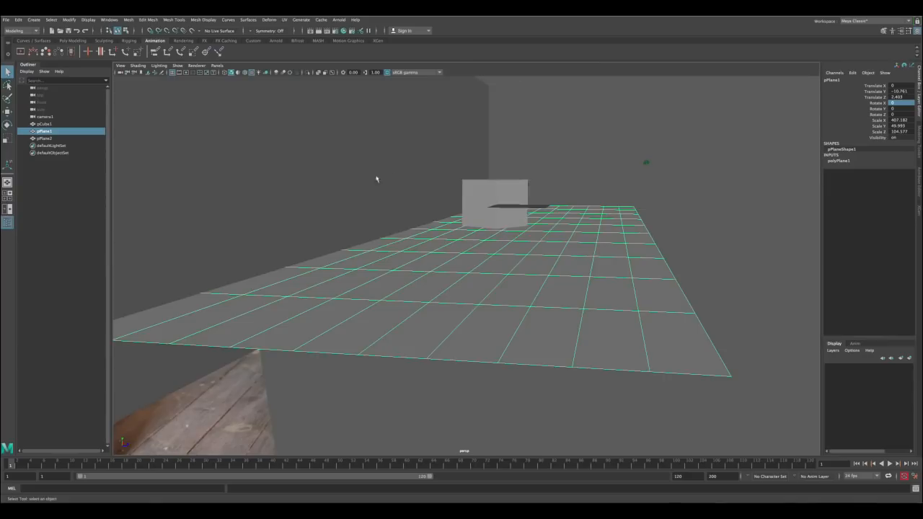
left_click(597, 165)
mouse_move(504, 169)
left_mouse_down("alt")
mouse_move(490, 171)
mouse_move(496, 181)
left_mouse_up("alt")
left_click(514, 209)
right_click_drag(515, 209, 511, 253, "alt")
key("w")
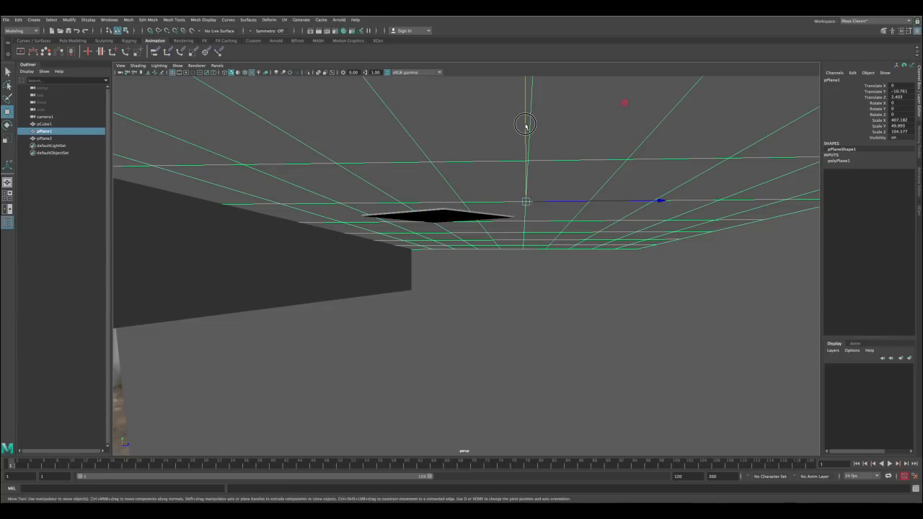
left_click_drag(525, 124, 525, 126)
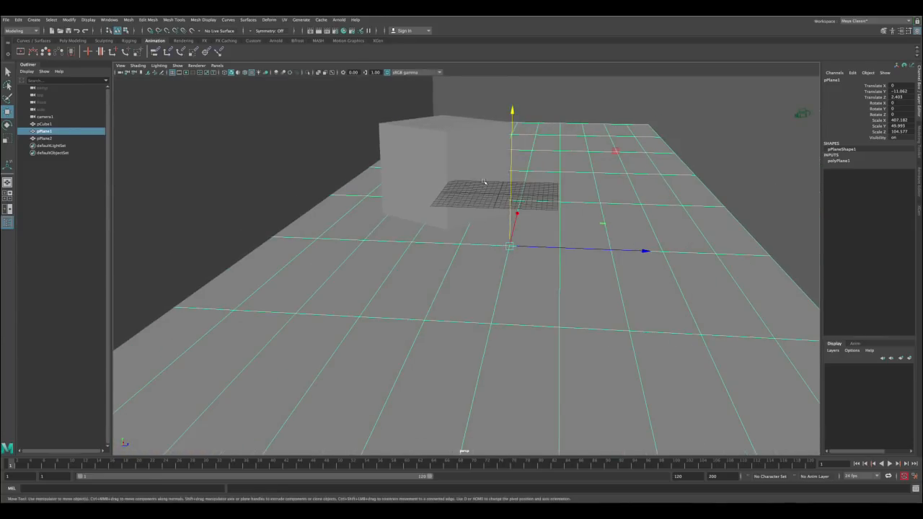
Check the floor plane against the photo and shift it to about Z 1.51.
key("space")
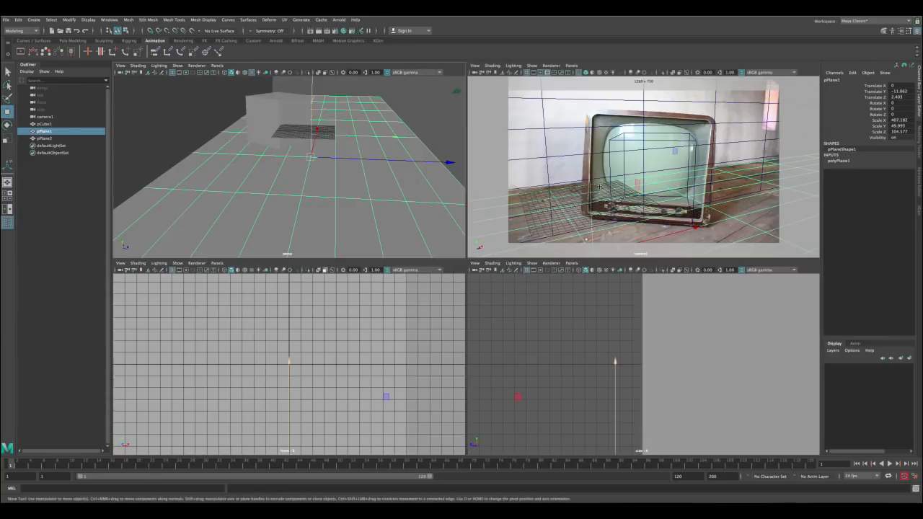
key("space")
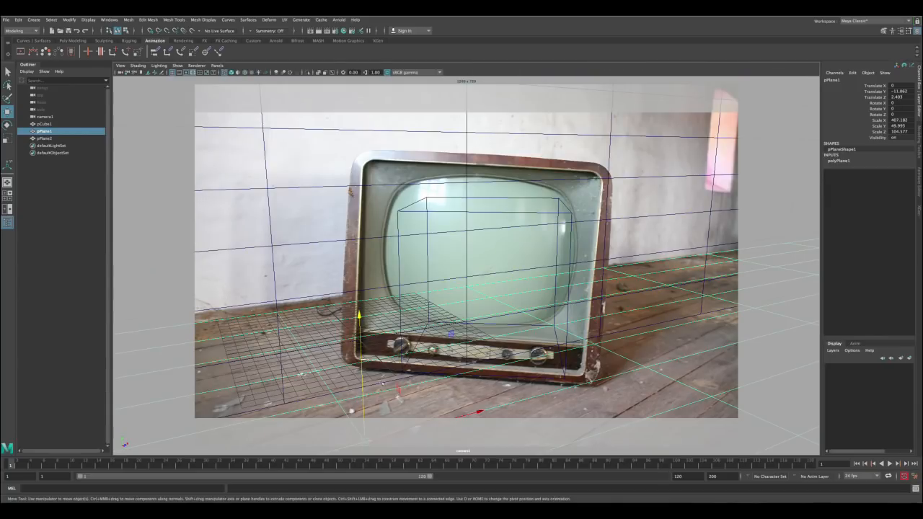
key("space")
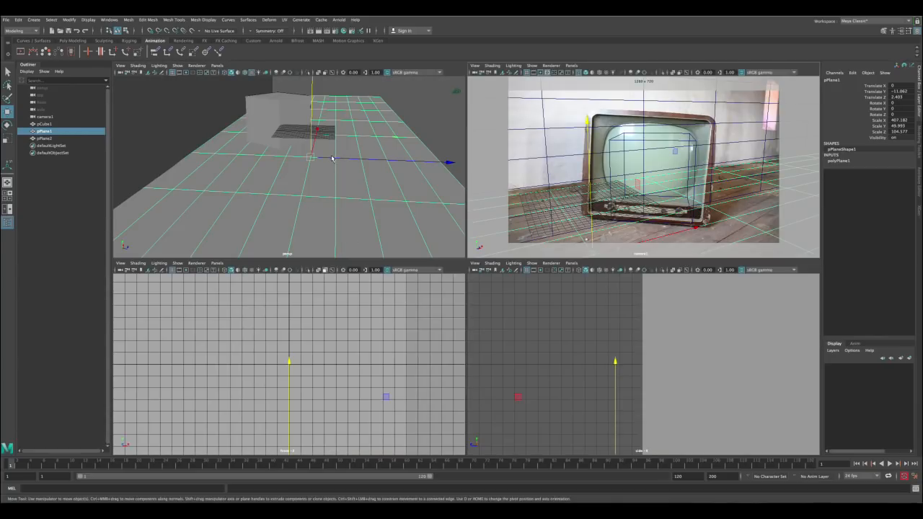
left_click_drag(331, 158, 330, 158)
Select the wall plane and move it slightly farther behind the cube to about Z -50.5.
right_click_drag(330, 158, 297, 146, "alt")
left_click_drag(297, 146, 311, 127, "alt")
right_click_drag(311, 127, 289, 111, "alt")
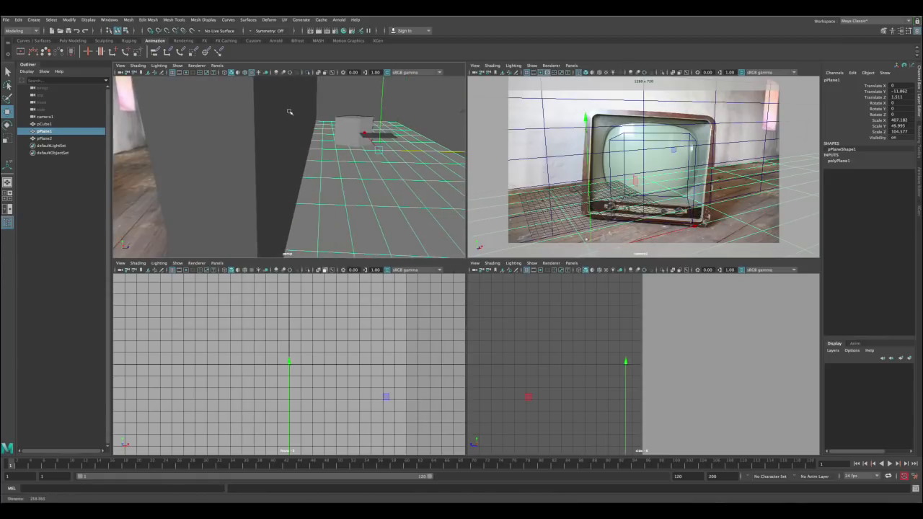
left_click(289, 112)
left_click_drag(294, 126, 323, 132, "alt")
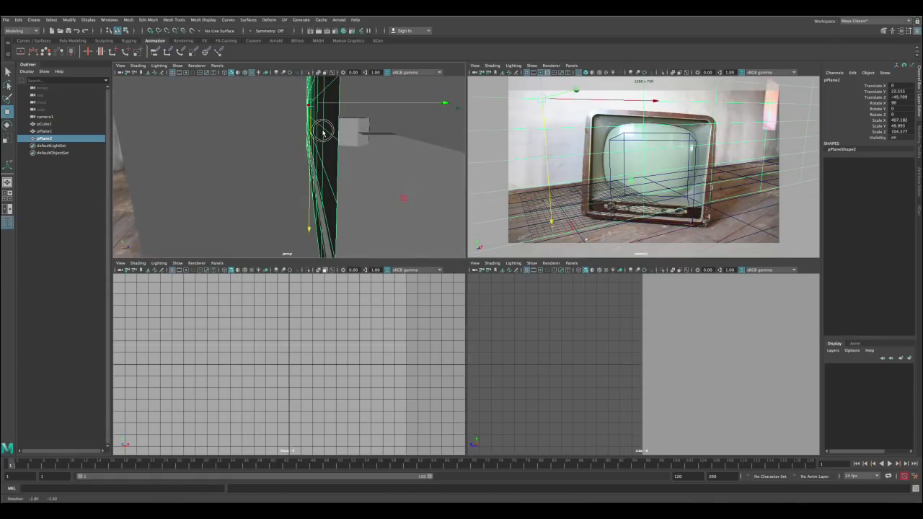
left_click_drag(350, 105, 351, 106)
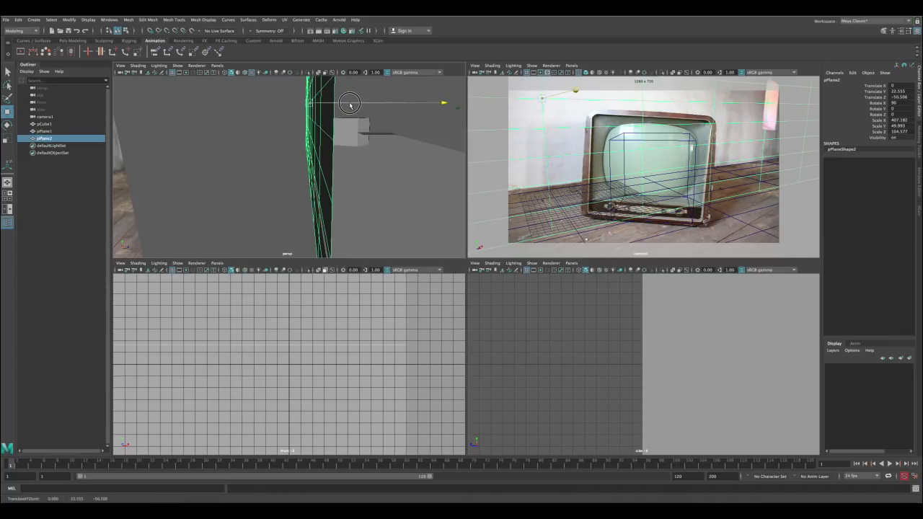
key("q")
left_click(393, 185)
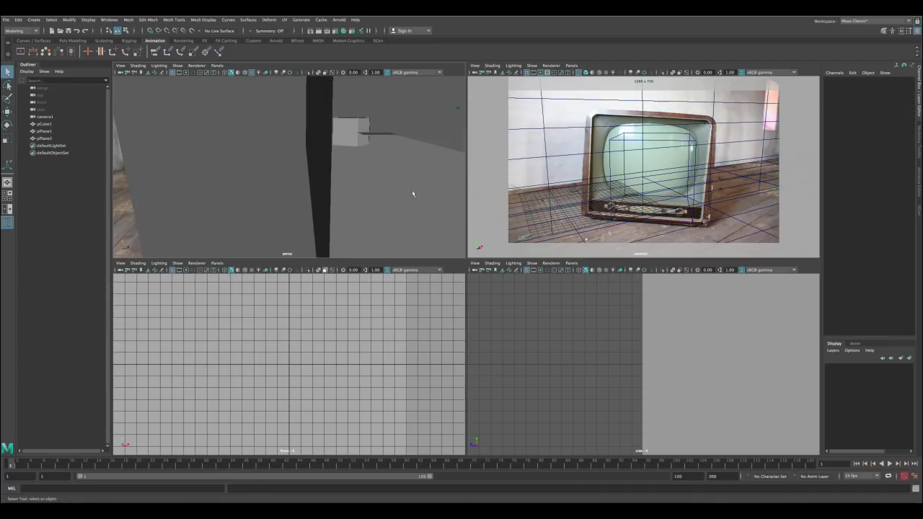
Check the cube, floor and wall alignment against the photo by alternating shaded and wireframe display in the enlarged camera view.
left_click_drag(413, 193, 344, 184, "alt")
key("space")
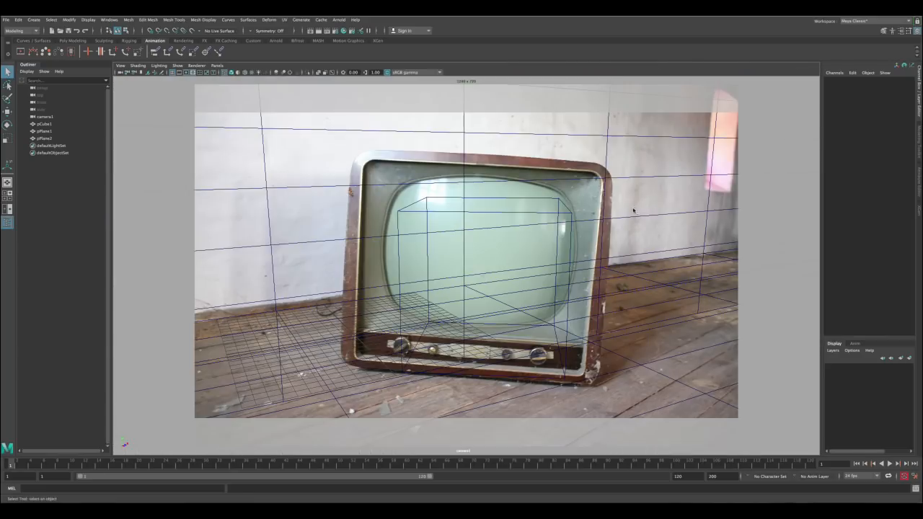
key("5")
key("4")
key("5")
key("4")
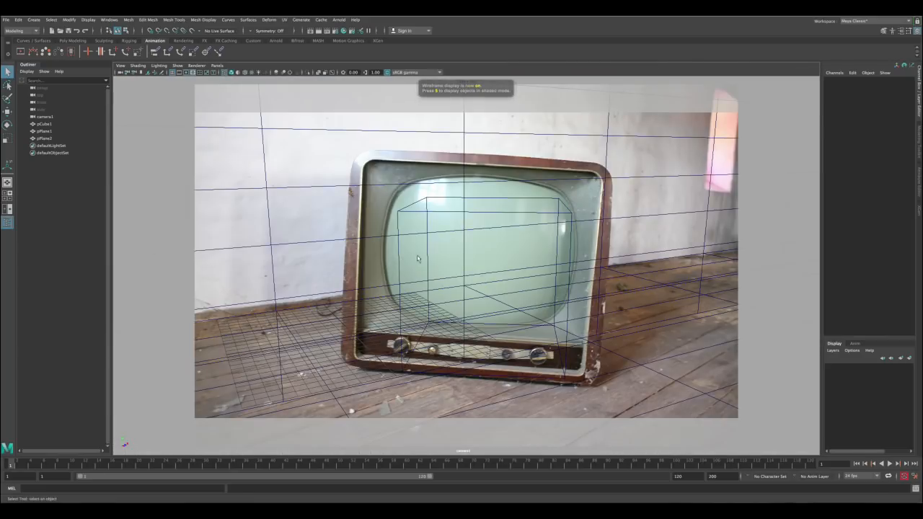
key("5")
Raise the cube's top vertices until they reach the upper edge of the television in the photo.
left_click(442, 224)
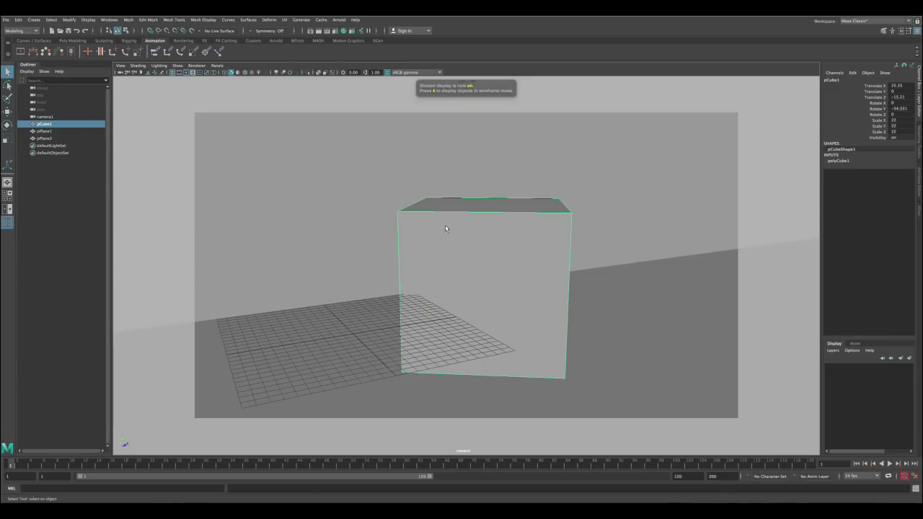
key("4")
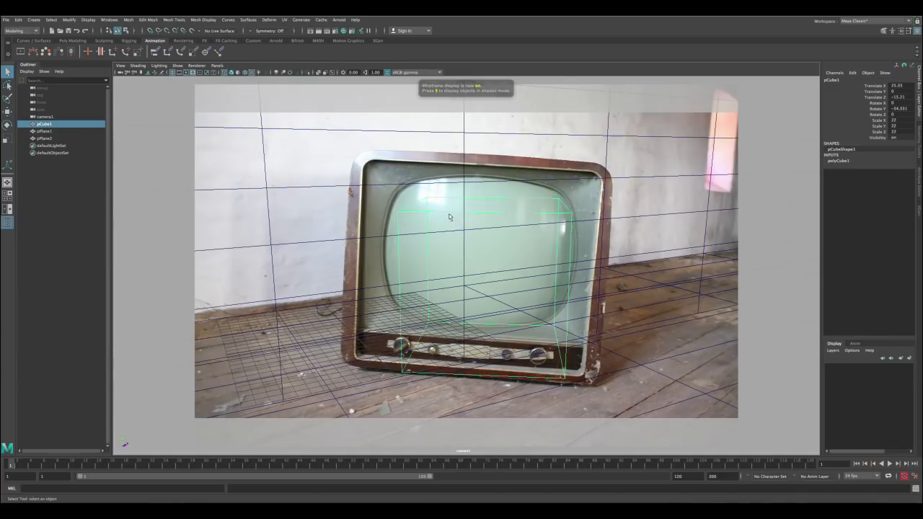
right_click(441, 211)
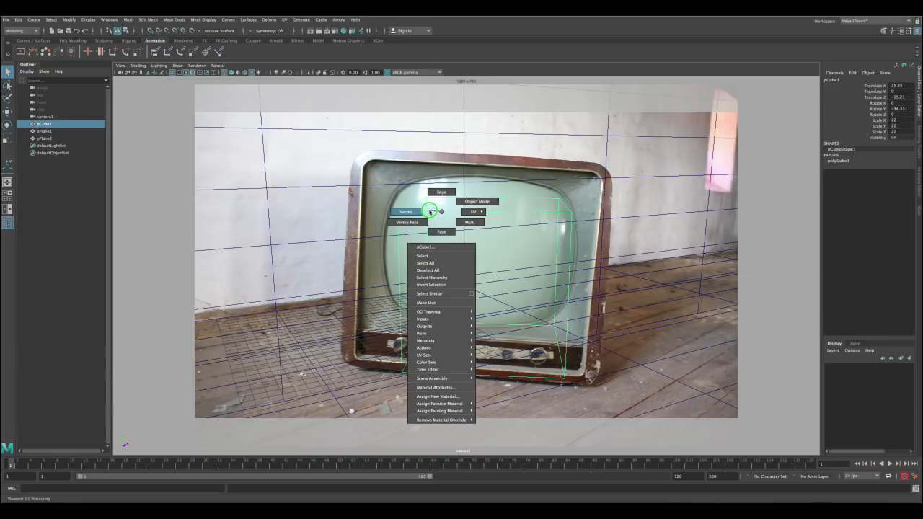
left_click(417, 211)
left_click_drag(578, 238, 578, 239)
key("w")
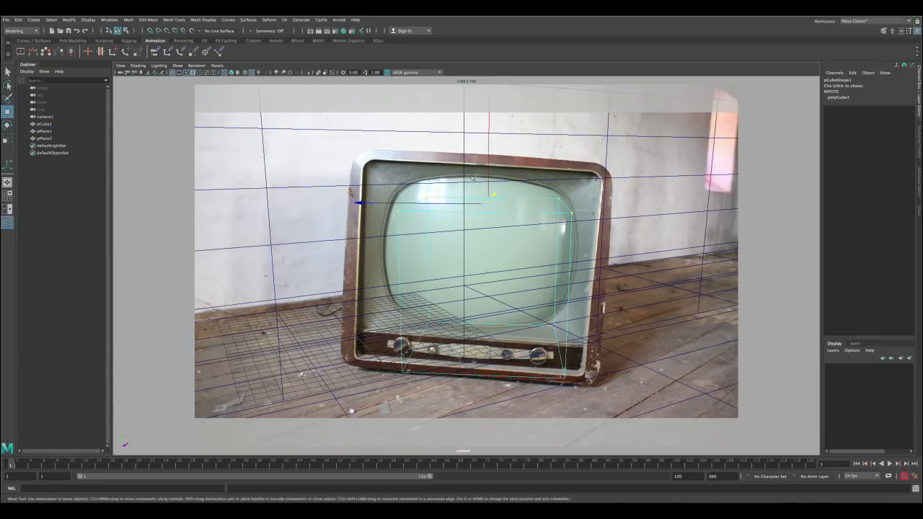
left_click_drag(489, 167, 491, 113)
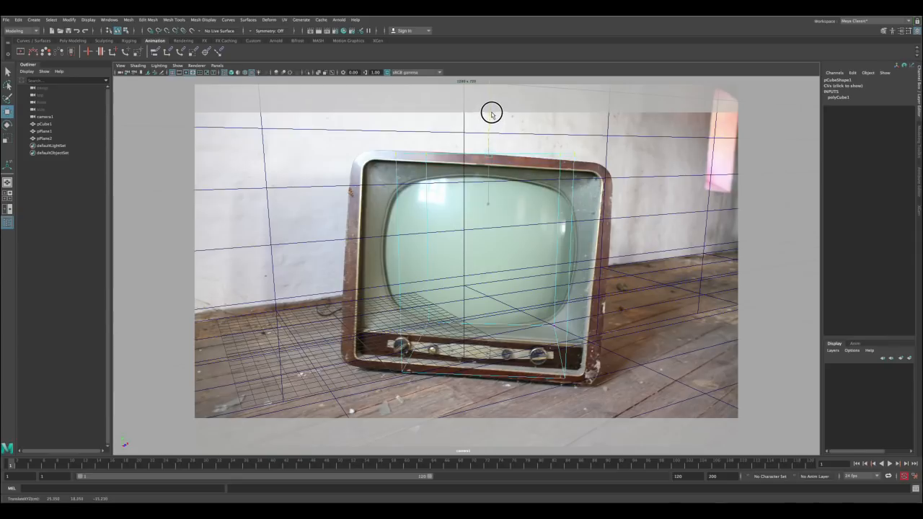
Move the cube's left-side vertices out to the television's left edge along the object axis, and inspect the shape in perspective.
left_click_drag(379, 300, 458, 400)
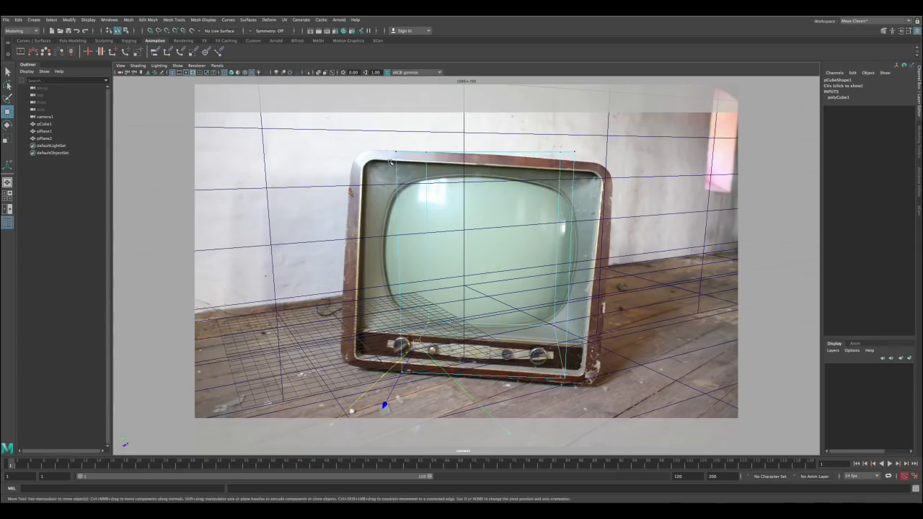
left_click_drag(442, 172, 411, 199)
left_click_drag(392, 254, 346, 246)
left_click(367, 251)
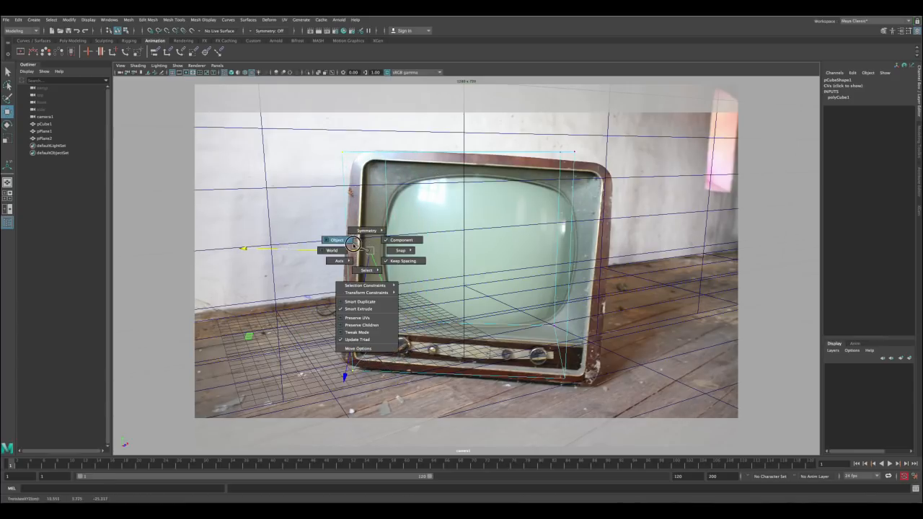
left_click(352, 243)
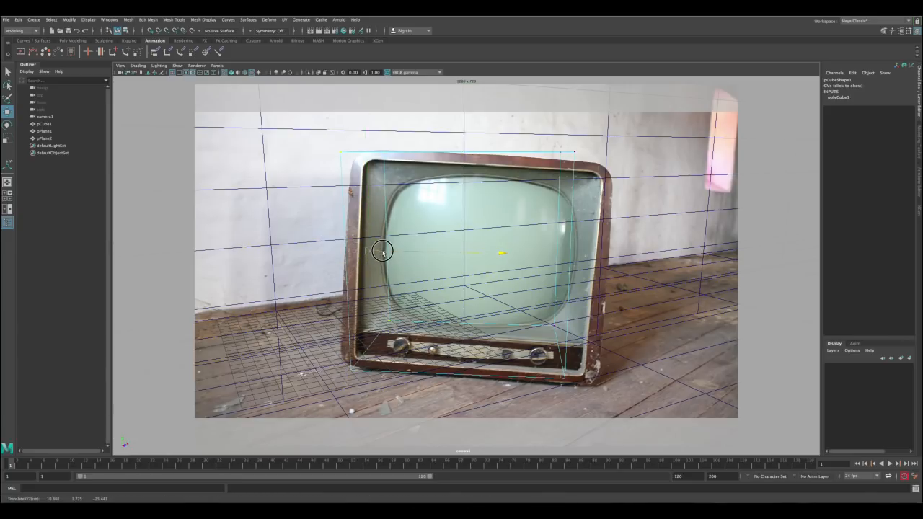
key("space")
key("space")
left_click_drag(391, 168, 353, 174, "alt")
key("space")
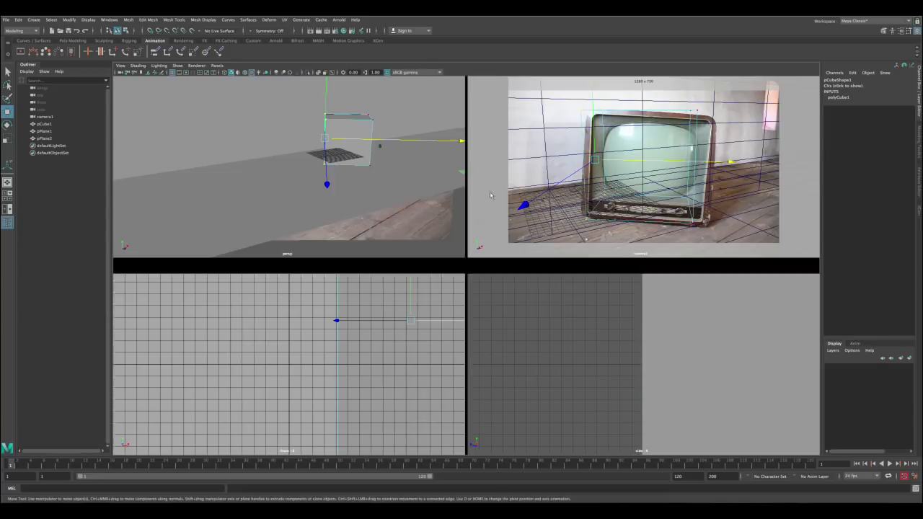
key("space")
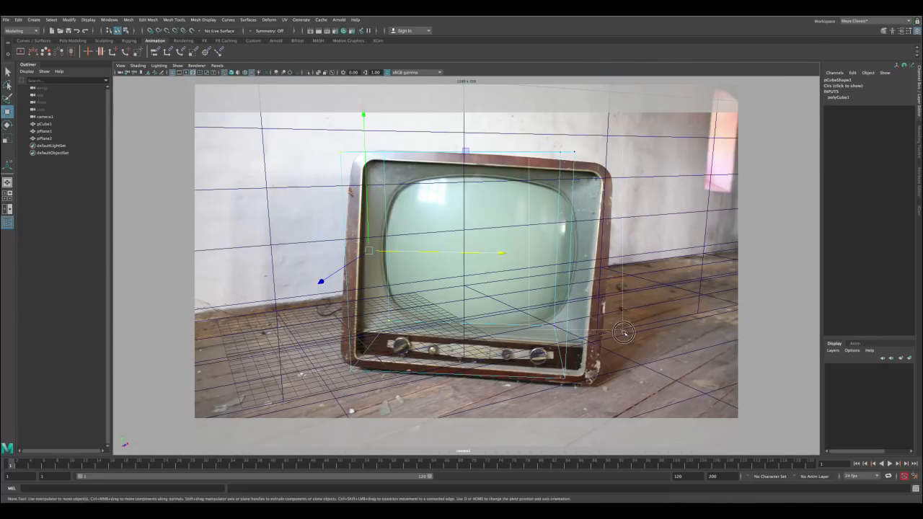
Move the cube's right-side vertices out to the television's right edge and lower the top right corner onto the casing.
left_click_drag(623, 332, 643, 397)
left_click_drag(596, 256, 627, 255)
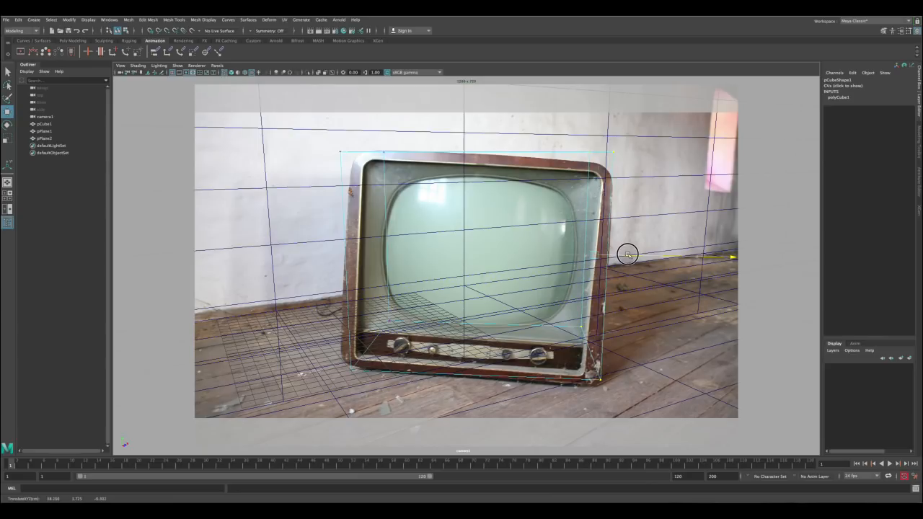
left_click_drag(624, 165, 601, 141)
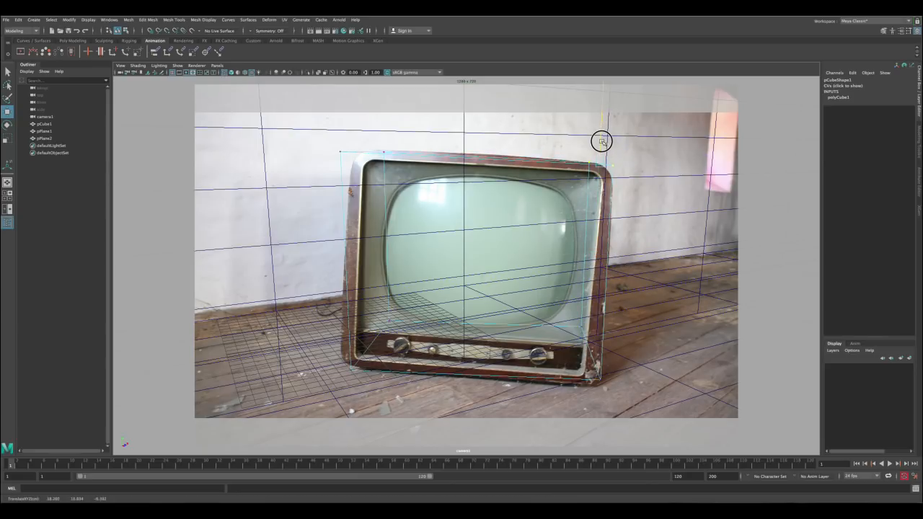
Insert a vertical edge loop through the middle of the cube and raise its top vertices to the casing's upper edge.
left_click(169, 20)
left_click(184, 69)
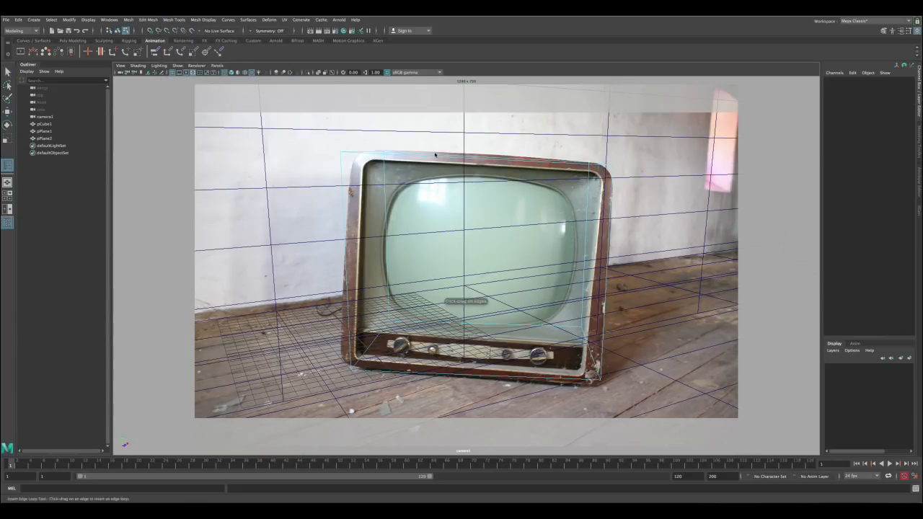
left_click(475, 159)
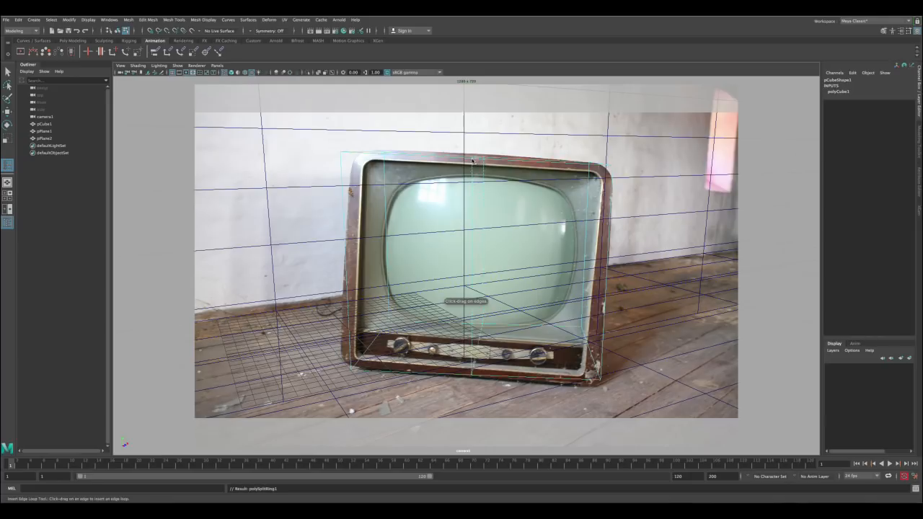
key("q")
right_click_drag(473, 160, 441, 158)
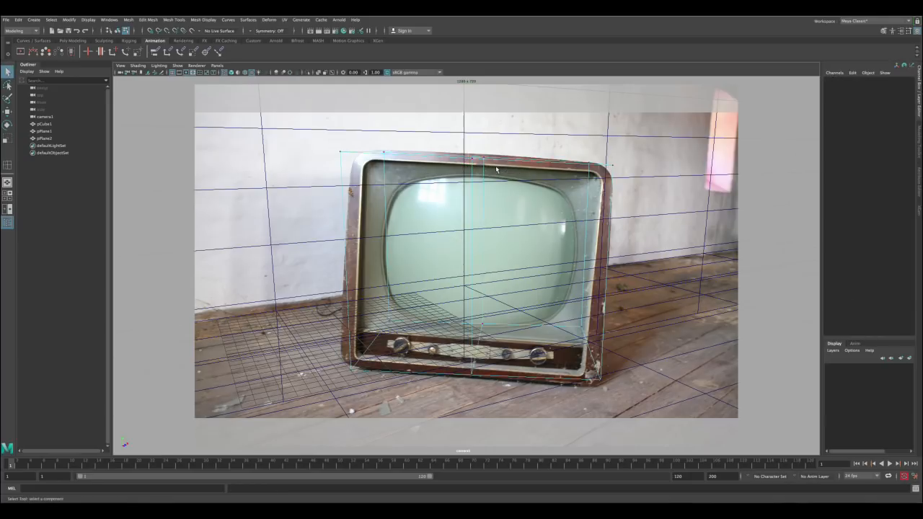
key("w")
left_click(476, 145)
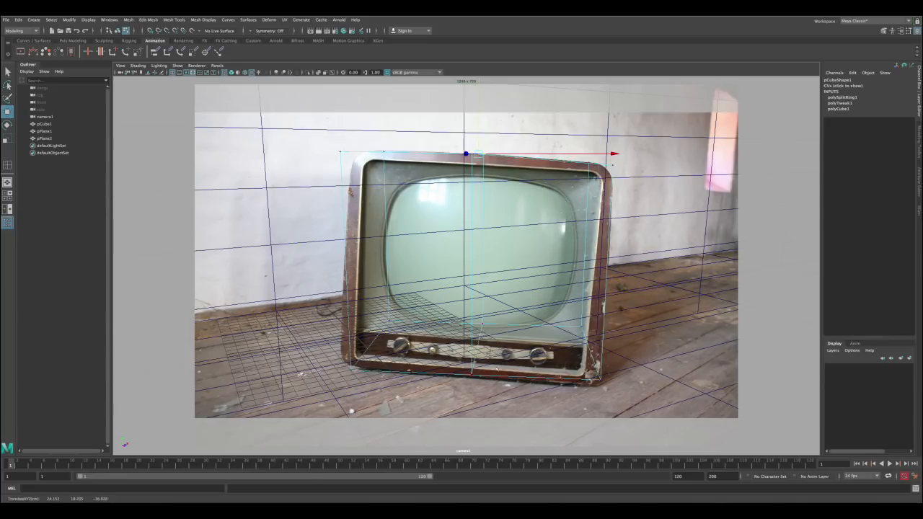
Lower the cube's rear top vertices in the perspective view so the top slopes down toward the back.
key("space")
key("space")
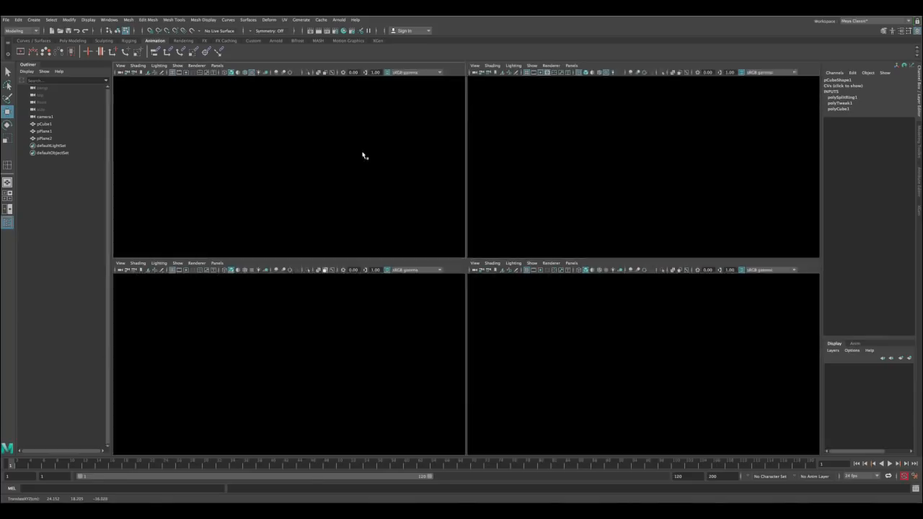
mouse_move(401, 165)
left_mouse_down("alt")
mouse_move(385, 169)
mouse_move(359, 133)
mouse_move(417, 165)
left_mouse_up("alt")
left_click_drag(387, 123, 425, 155)
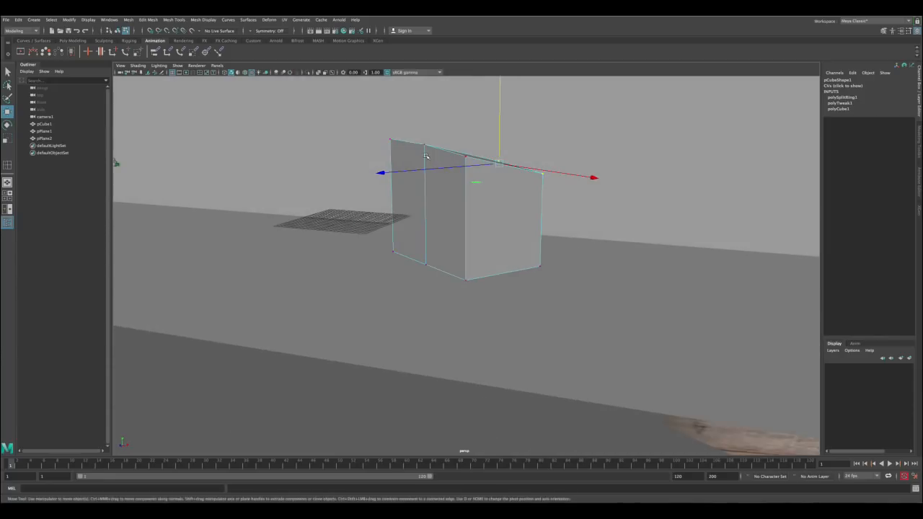
key("space")
key("space")
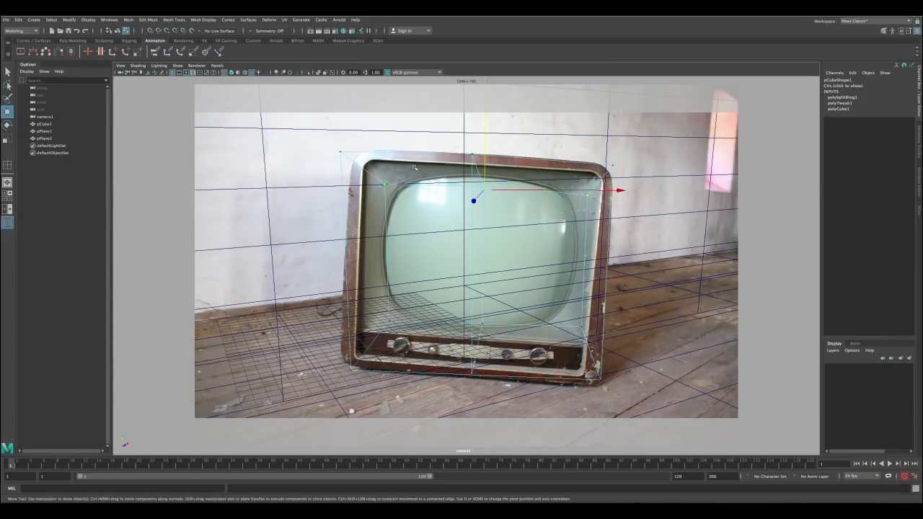
Adjust the front left corner vertices at the cube's top and bottom to follow the television's outer edge.
key("q")
key("w")
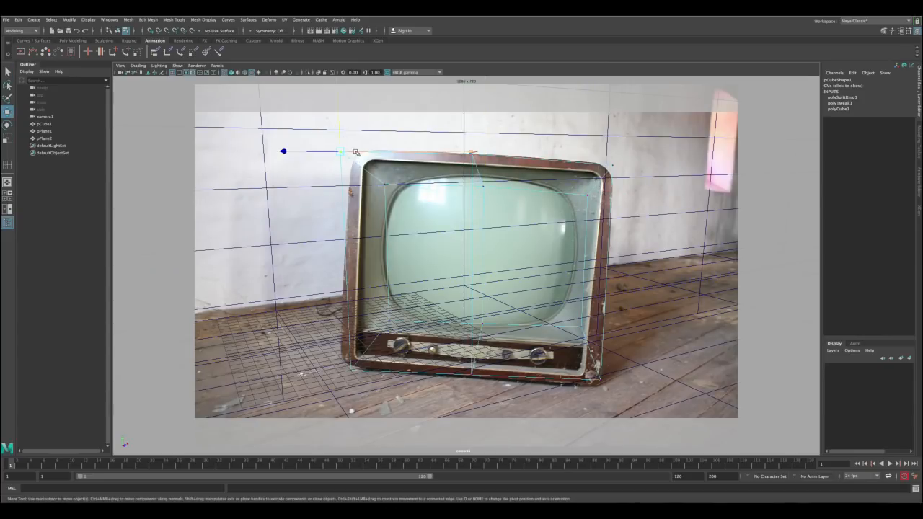
left_click(357, 152)
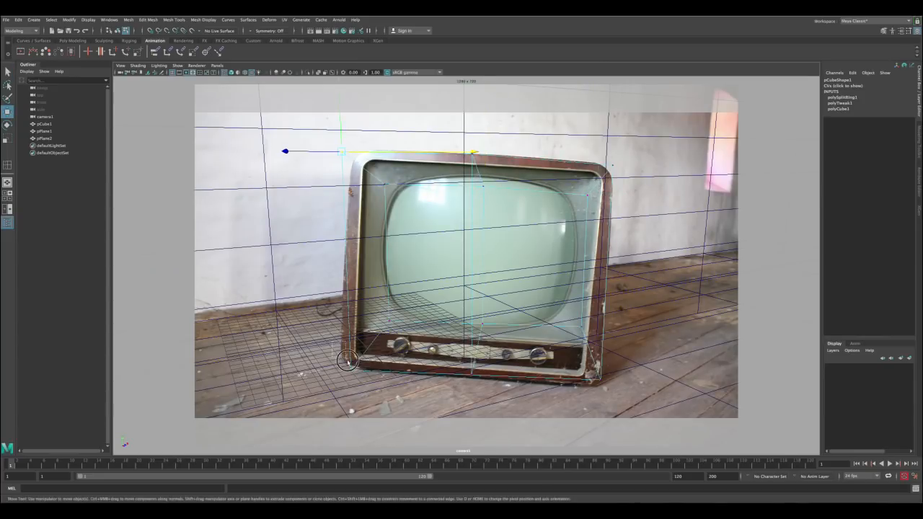
left_click(367, 370)
middle_click_drag(367, 370, 364, 369)
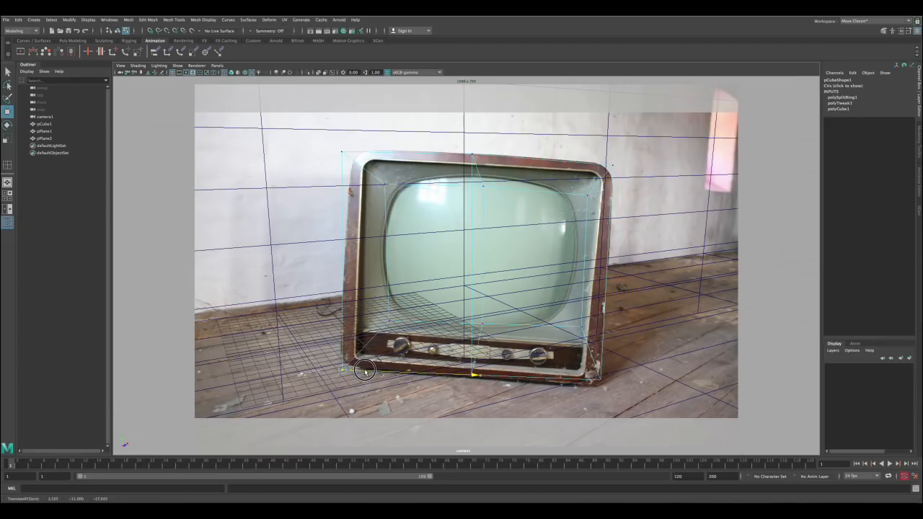
Insert a horizontal edge loop at the cube's mid-height and shift its front left vertex inward onto the casing's edge.
key("q")
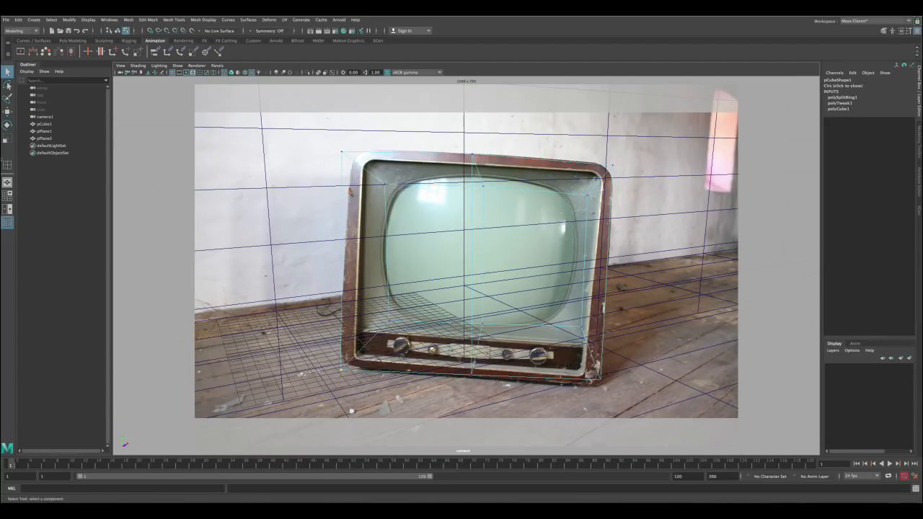
left_click(7, 166)
left_click_drag(341, 252, 342, 245)
key("q")
left_click(348, 246)
right_click_drag(348, 247, 332, 245)
left_click(339, 244)
key("w")
left_click_drag(356, 246, 357, 247)
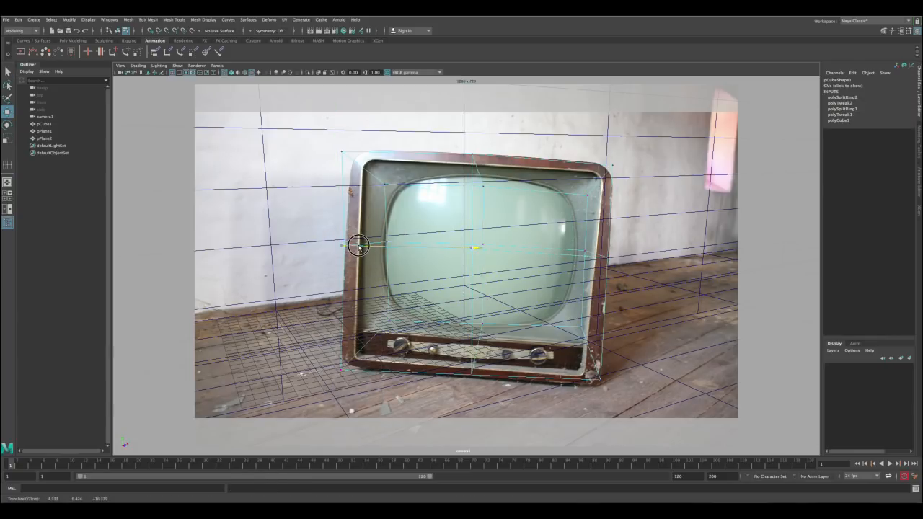
key("q")
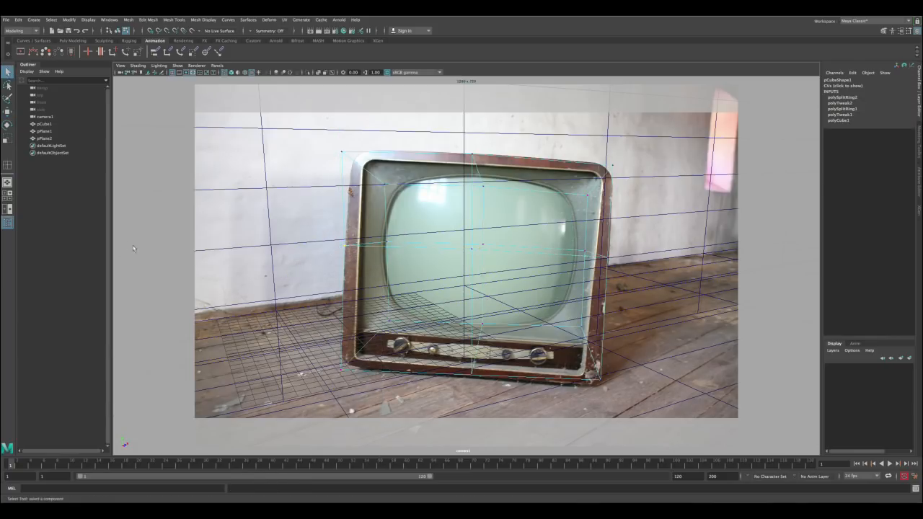
Insert horizontal edge loops near the cube's bottom and top edges, and return to vertex selection.
left_click(7, 164)
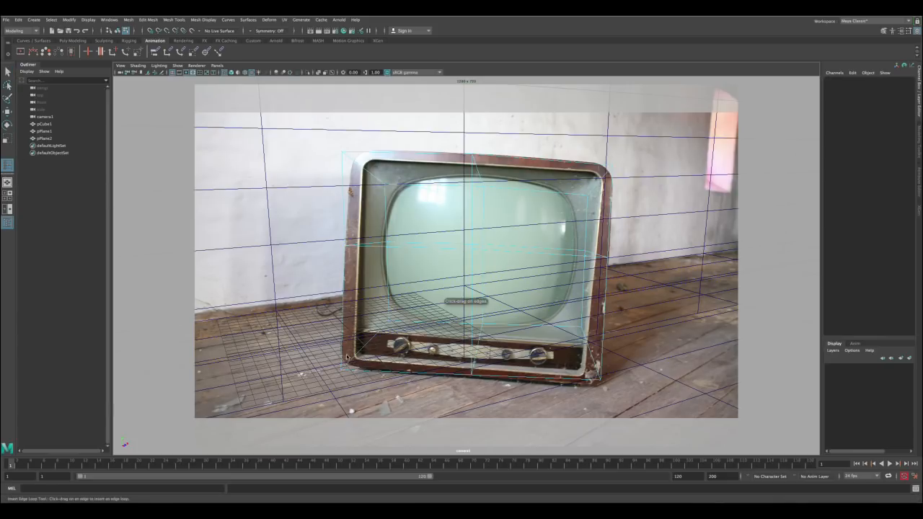
left_click(343, 355)
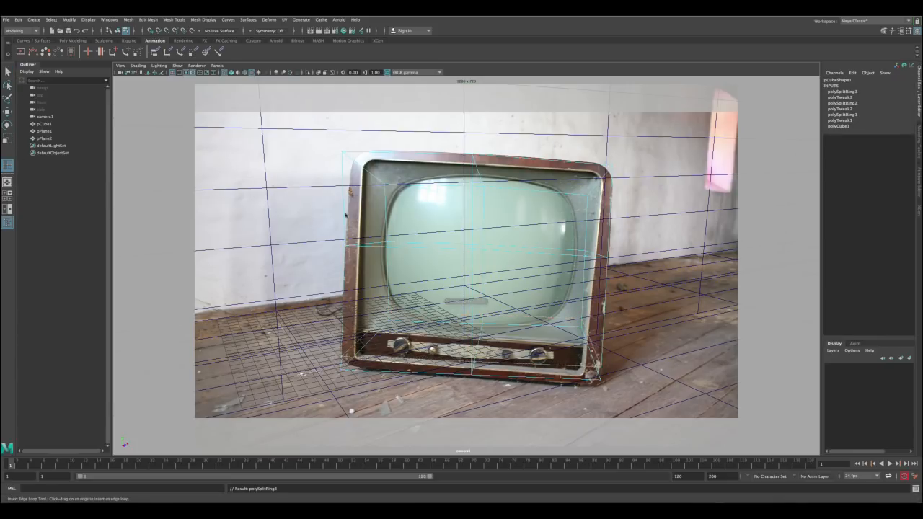
left_click(343, 167)
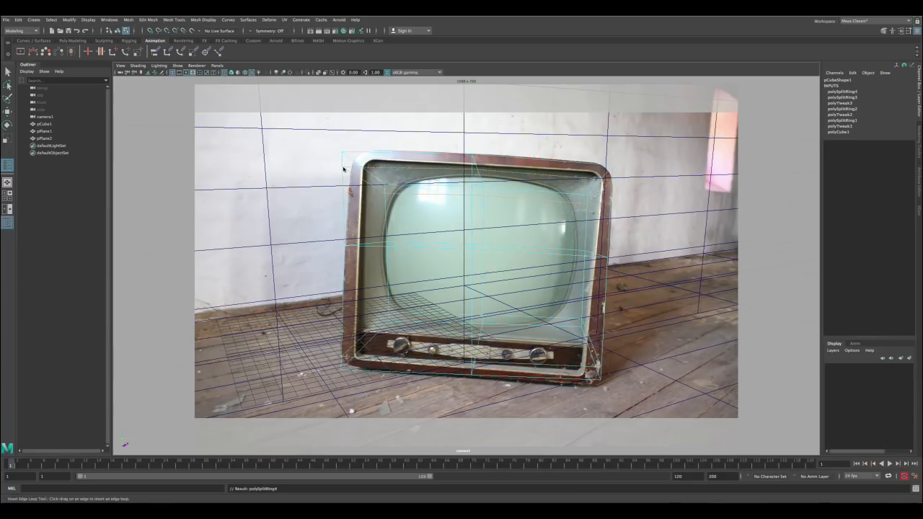
key("q")
right_click_drag(349, 154, 336, 147)
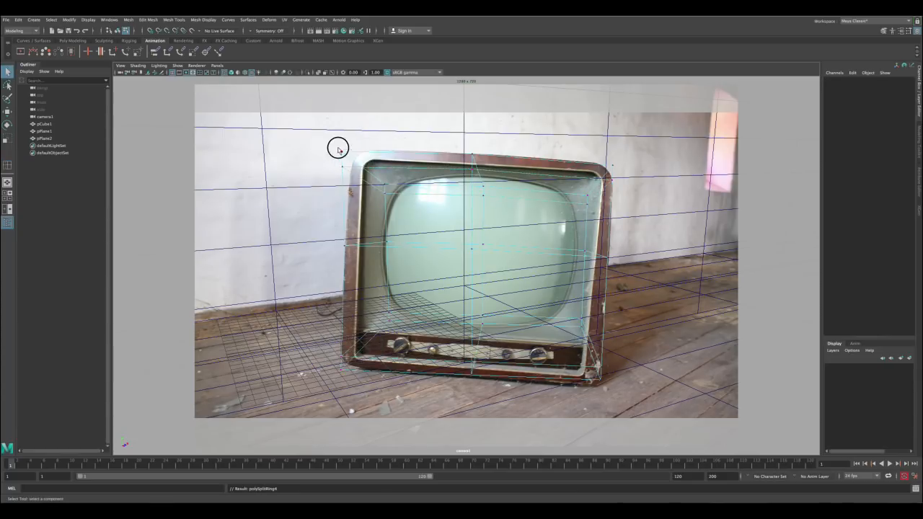
Move the cube's upper left and upper right front corner vertices inward to follow the television's rounded top corners.
left_click(342, 152)
key("w")
left_click_drag(359, 152, 368, 168)
key("q")
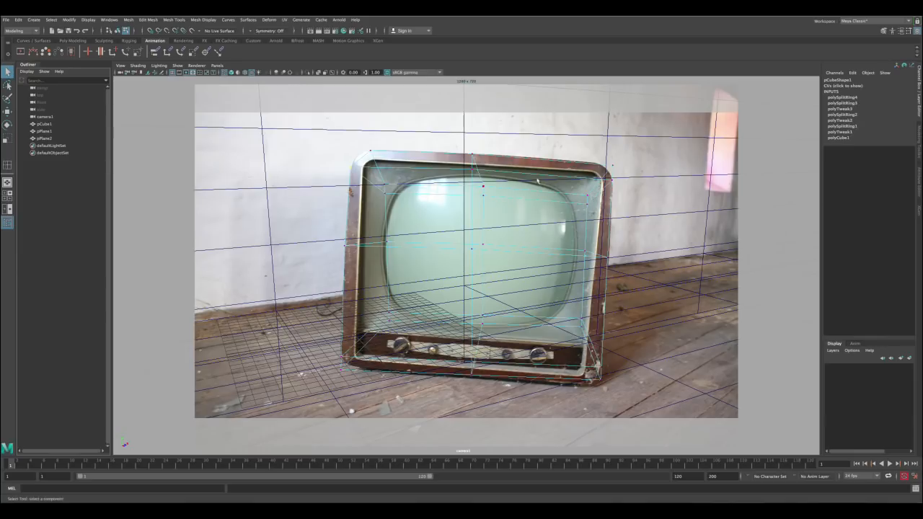
mouse_move(601, 163)
left_mouse_down()
mouse_move(628, 165)
mouse_move(620, 166)
mouse_move(620, 185)
mouse_move(629, 181)
mouse_move(604, 153)
left_mouse_up()
key("w")
key("q")
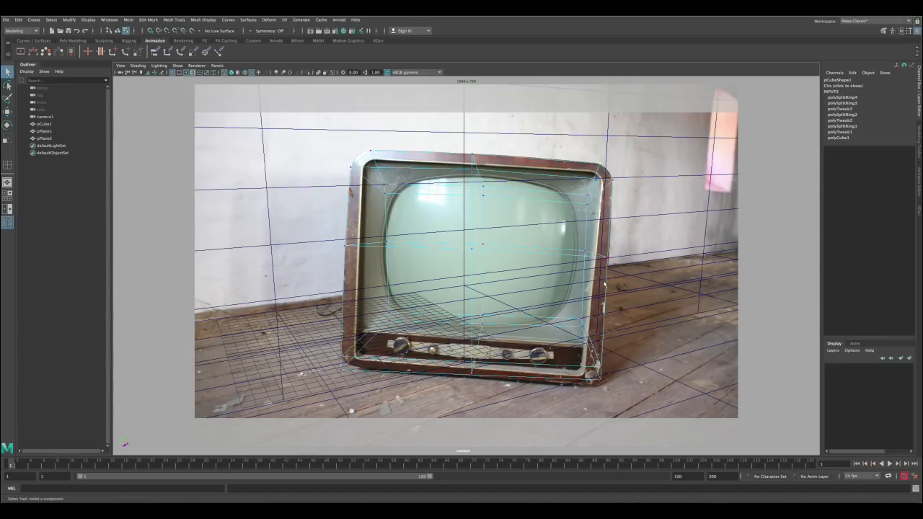
Align the cube's right mid-height front vertex with the casing's edge and pull the bottom right corner vertex inward.
left_click_drag(598, 250, 619, 285)
key("w")
left_click_drag(593, 373, 609, 386)
key("5")
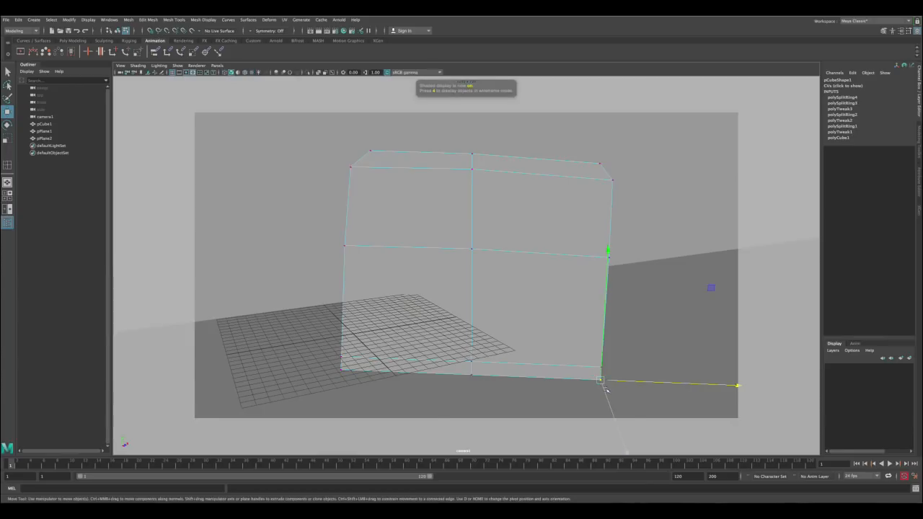
key("4")
mouse_move(615, 380)
left_mouse_down()
mouse_move(596, 368)
mouse_move(607, 385)
mouse_move(605, 372)
left_mouse_up()
key("5")
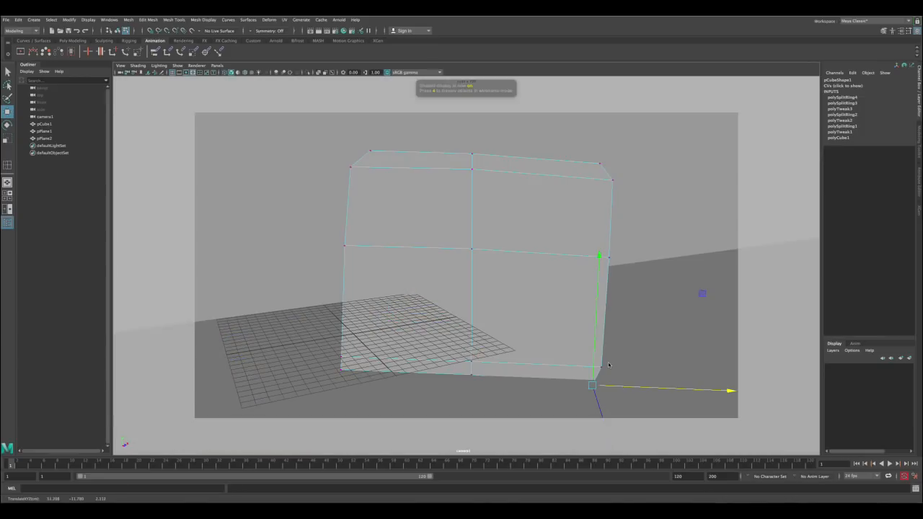
Move the cube's bottom left front corner vertex inward to bevel the corner along the casing, checking the shaded silhouette.
key("4")
left_click_drag(339, 361, 380, 368)
key("5")
key("4")
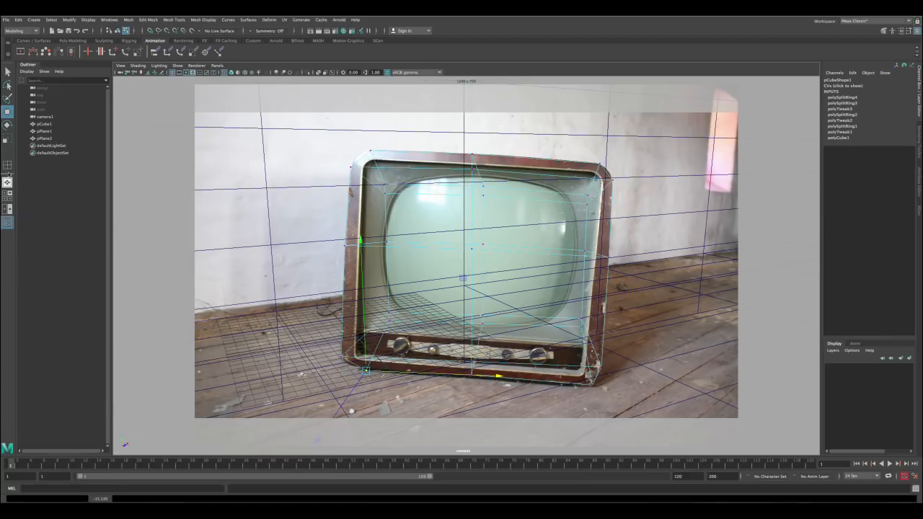
Insert an edge loop through the cube's bottom corner bevels and shift its left vertex outward onto the casing's rounded corner.
left_click(7, 165)
left_click(356, 365)
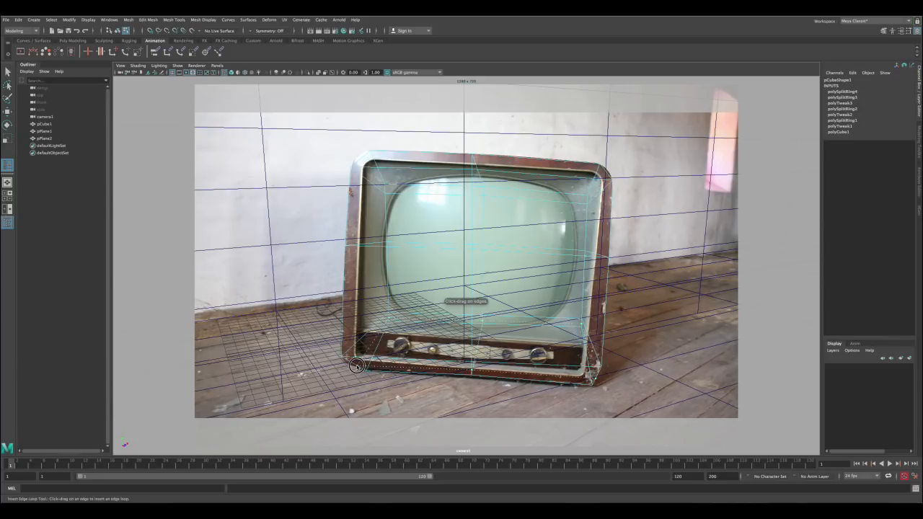
key("q")
right_click_drag(359, 303, 336, 304)
left_click(359, 367)
key("w")
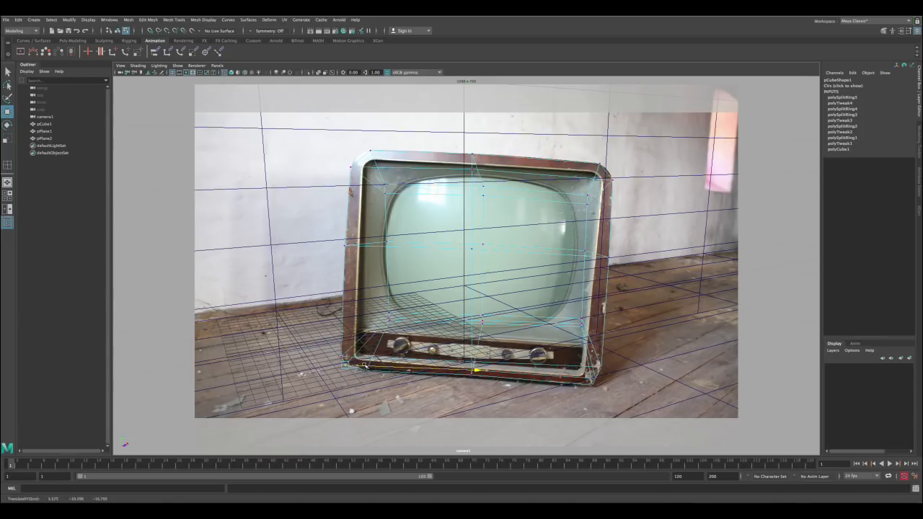
key("q")
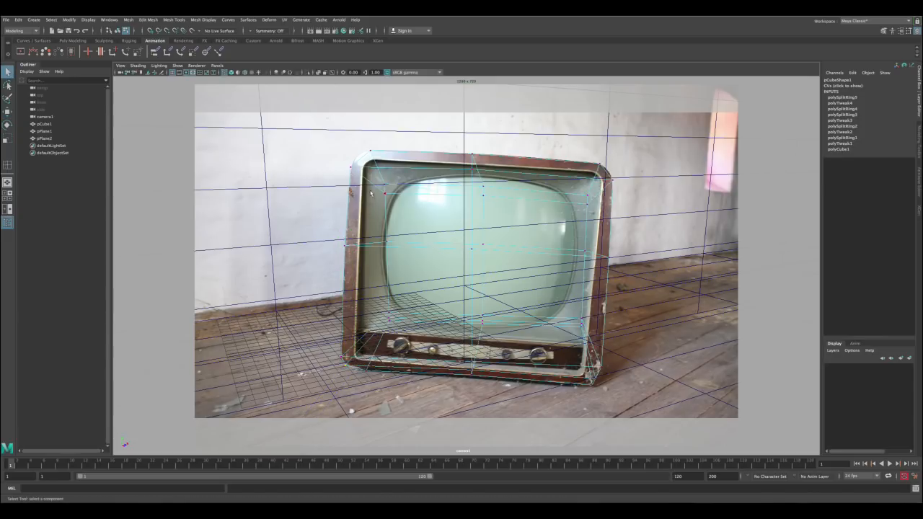
Insert an edge loop through the cube's top corner bevels and move its left and right vertices outward to the casing's rounded corners.
left_click(8, 165)
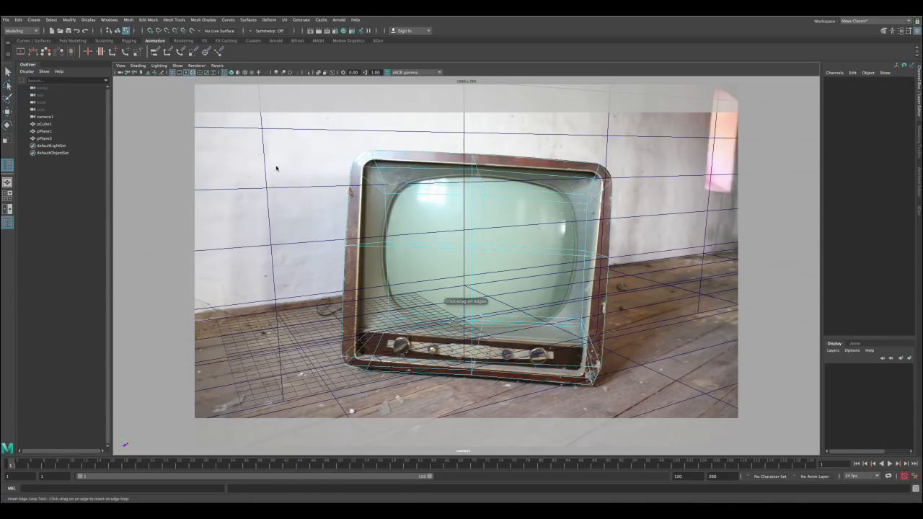
left_click(361, 158)
key("q")
right_click(352, 156)
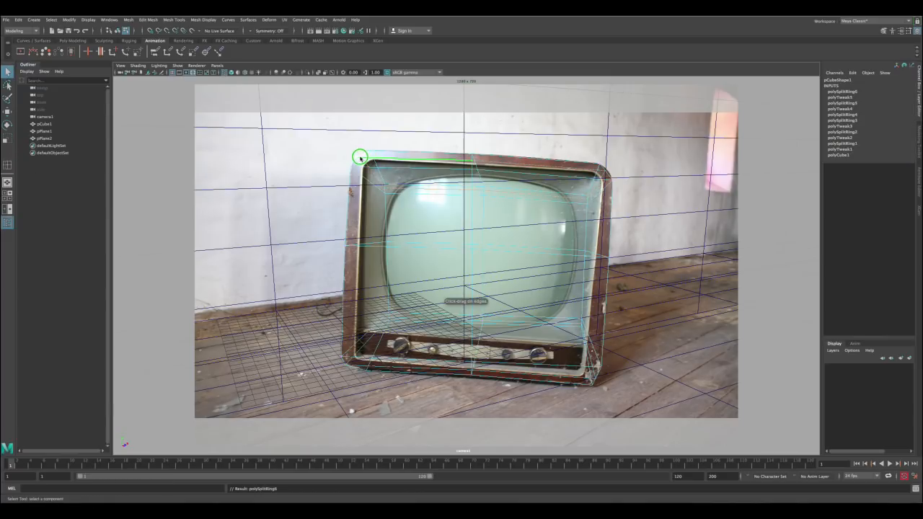
left_click(351, 156)
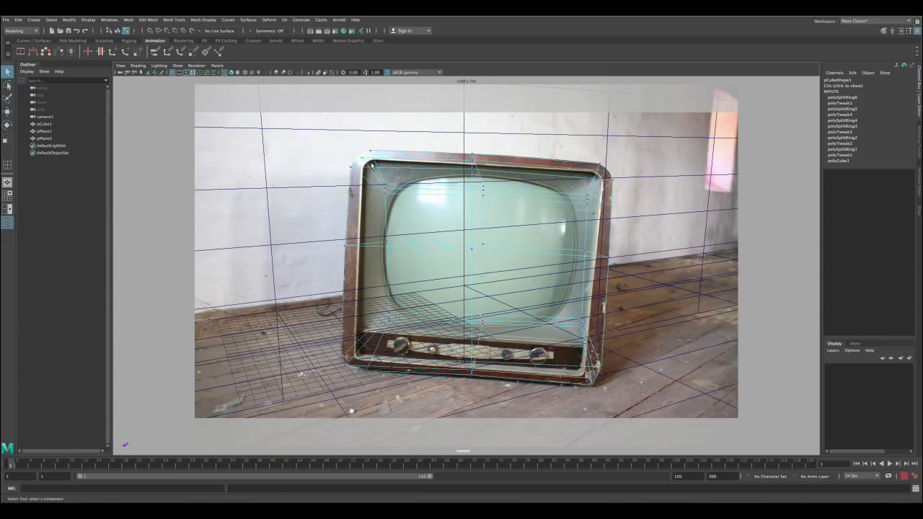
key("w")
left_click_drag(378, 158, 372, 156)
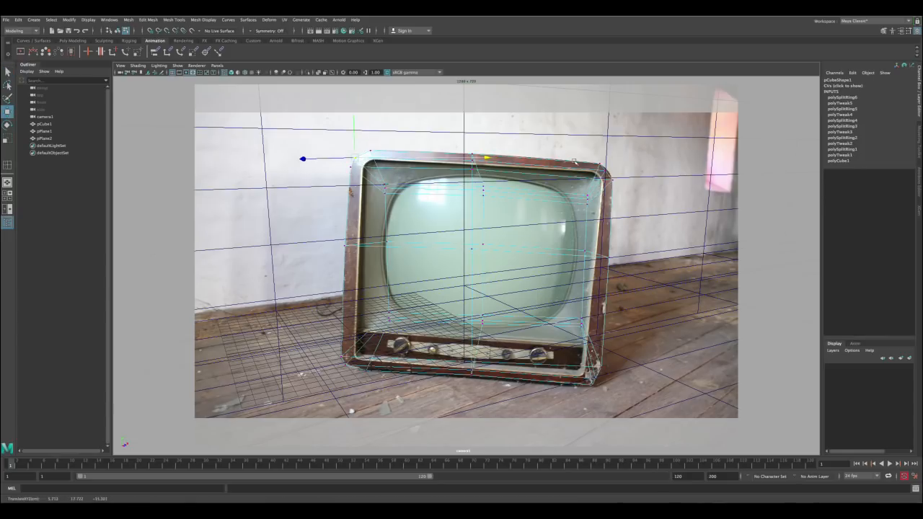
left_click(606, 168)
left_click_drag(612, 170, 620, 171)
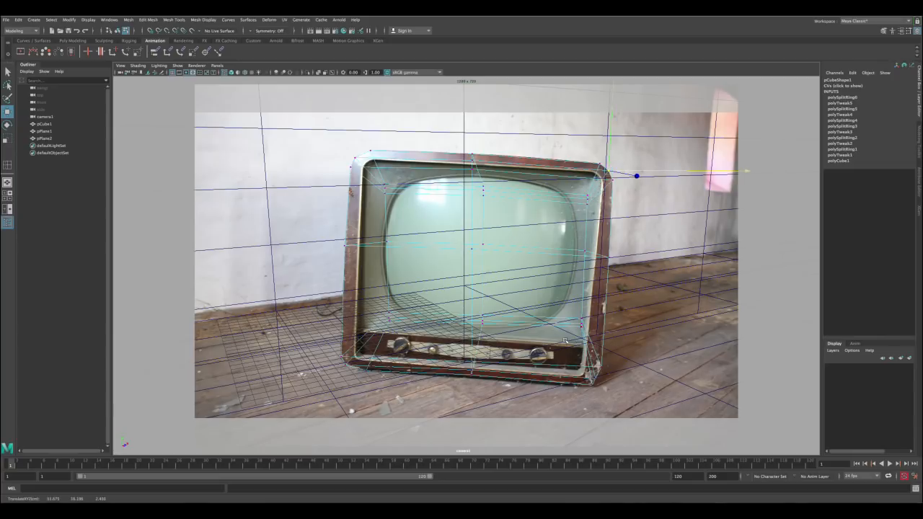
Insert another edge loop just below the cube's top edge and shift its left vertex onto the rounded corner.
left_click(7, 165)
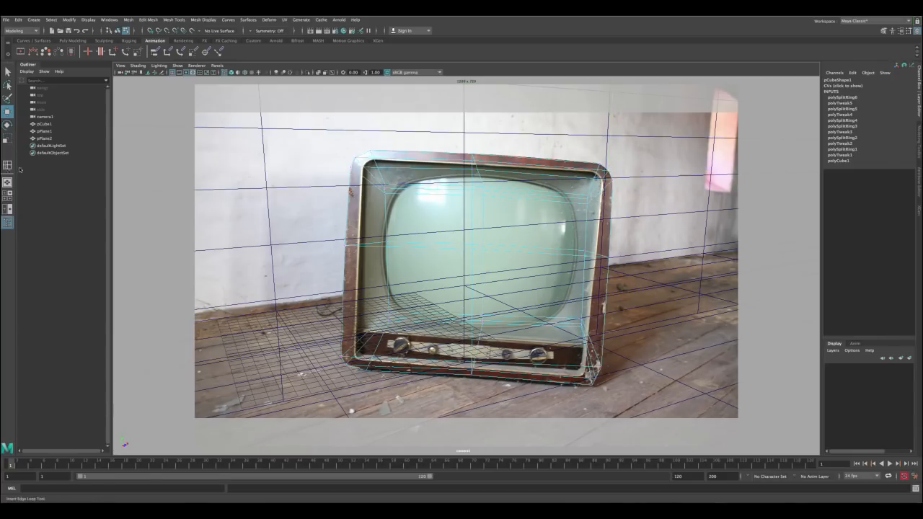
left_click(364, 152)
key("q")
right_click_drag(367, 152, 349, 152)
left_click(368, 154)
key("w")
left_click_drag(379, 154, 360, 145)
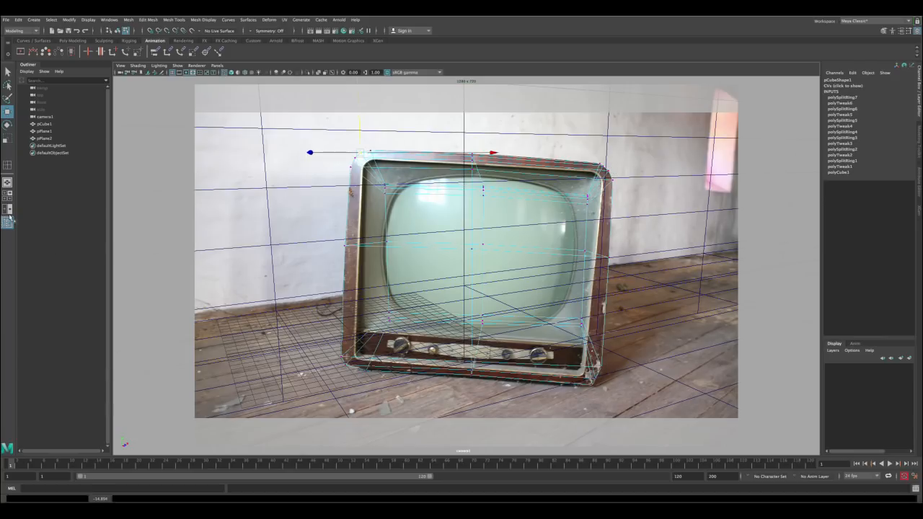
Insert a horizontal edge loop just above the cube's bottom loops and align its right front vertex with the casing's edge.
left_click(142, 220)
key("g")
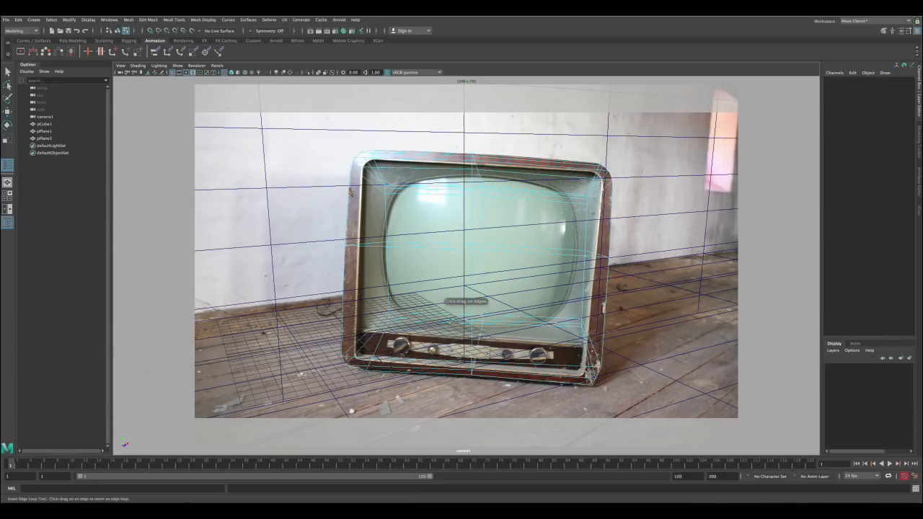
left_click(602, 360)
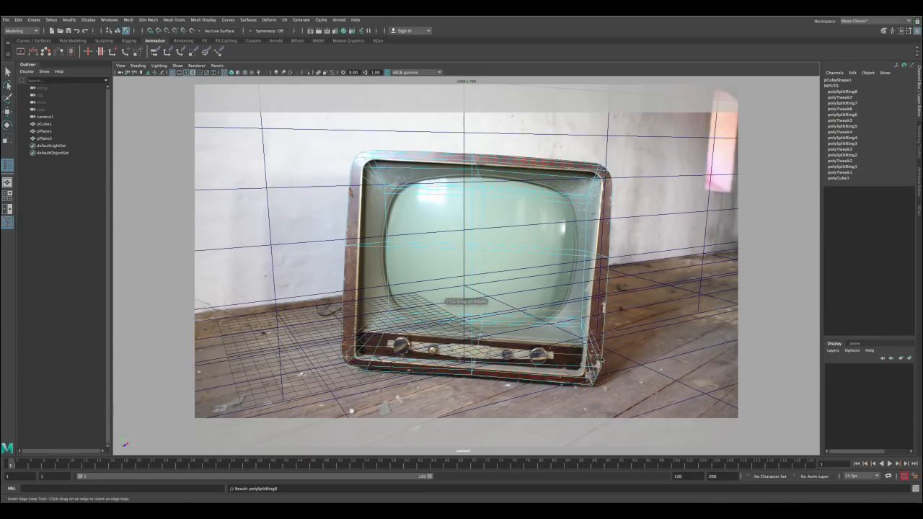
key("q")
right_click(601, 356)
left_click(577, 304)
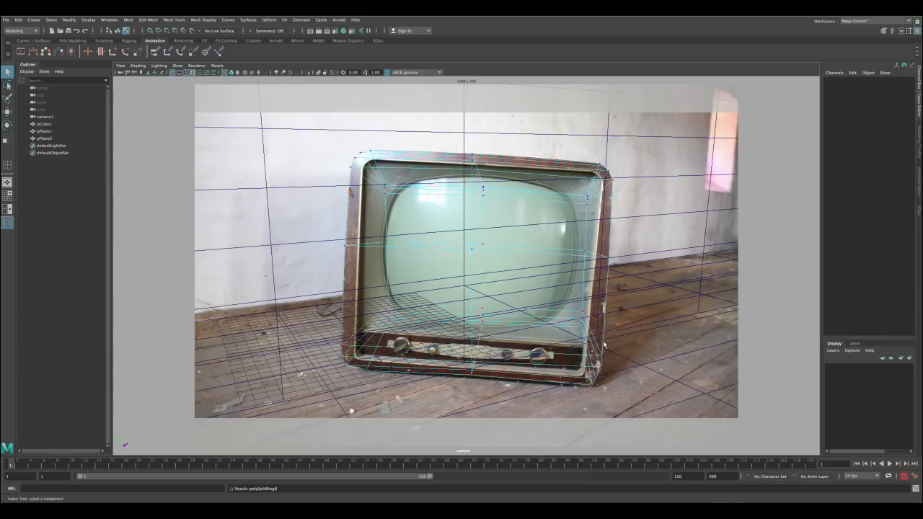
left_click(597, 351)
key("w")
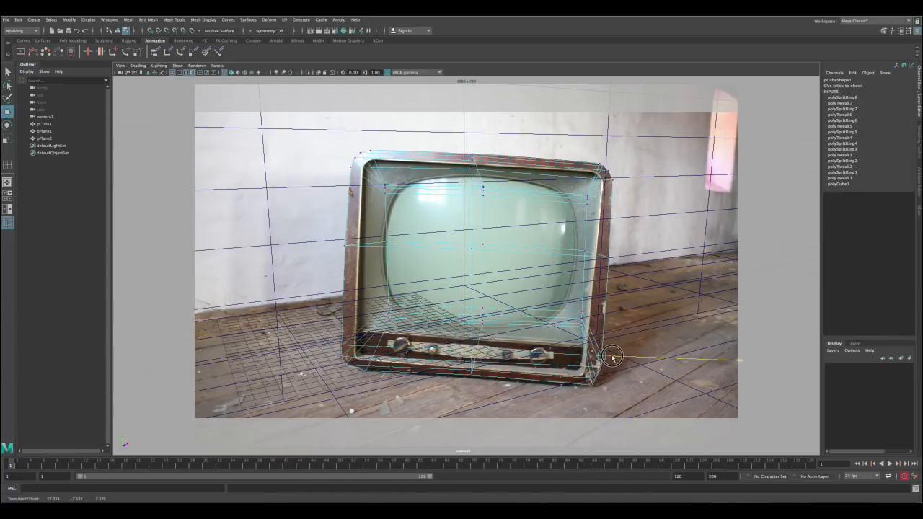
key("q")
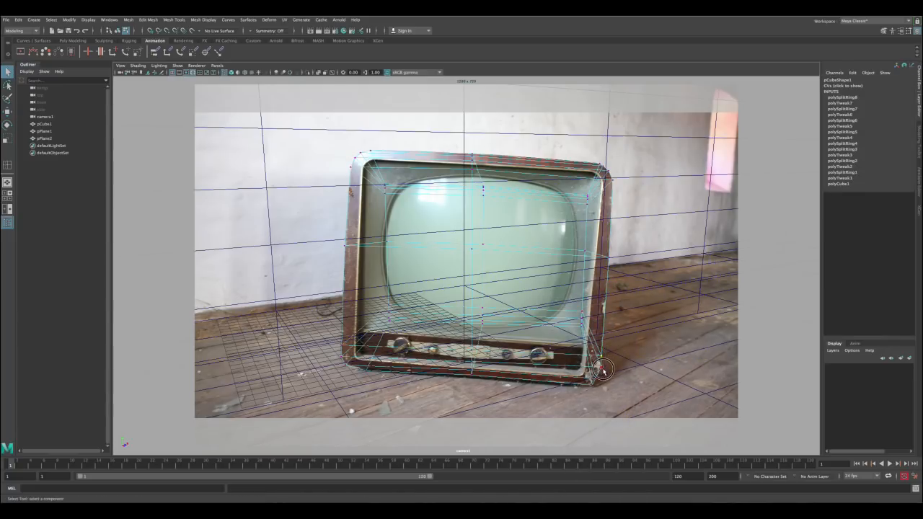
Adjust the cube's bottom right corner vertices to follow the television's rounded lower corner.
left_click(602, 370)
key("w")
left_click(604, 367)
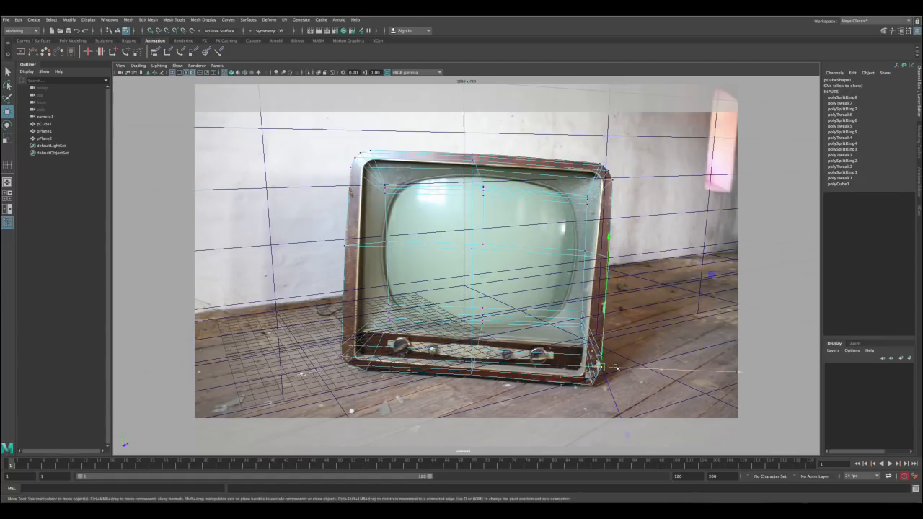
key("q")
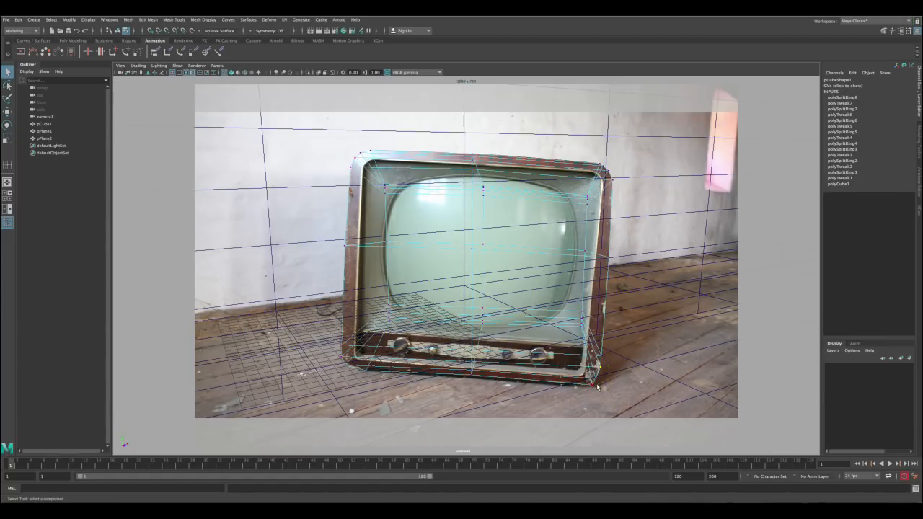
key("w")
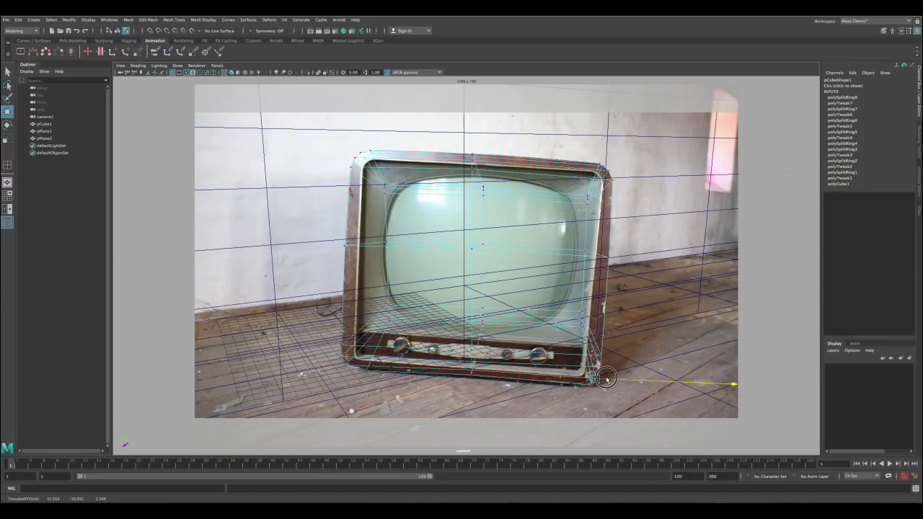
left_click_drag(606, 378, 605, 377)
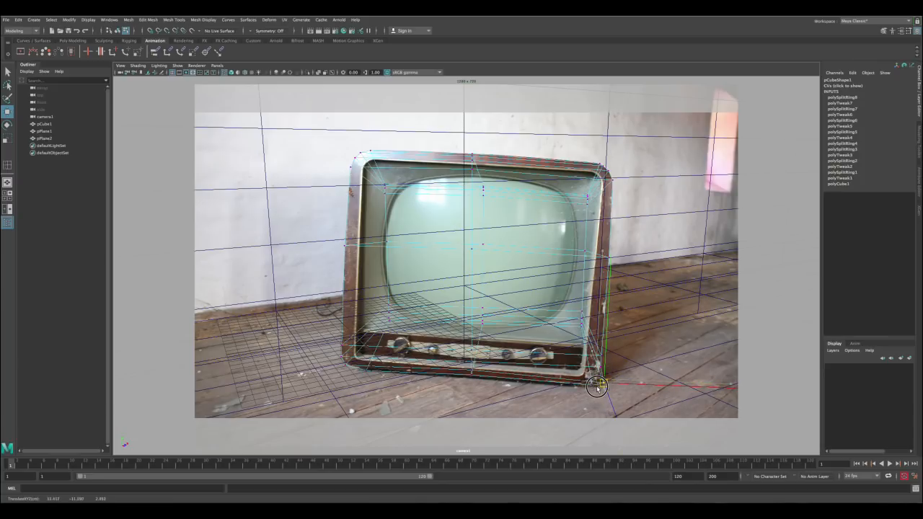
key("q")
key("w")
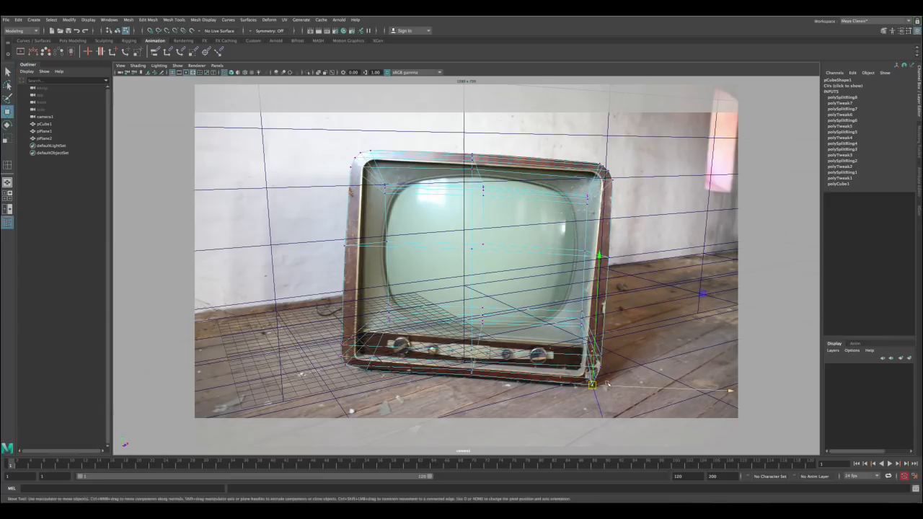
left_click_drag(602, 385, 598, 382)
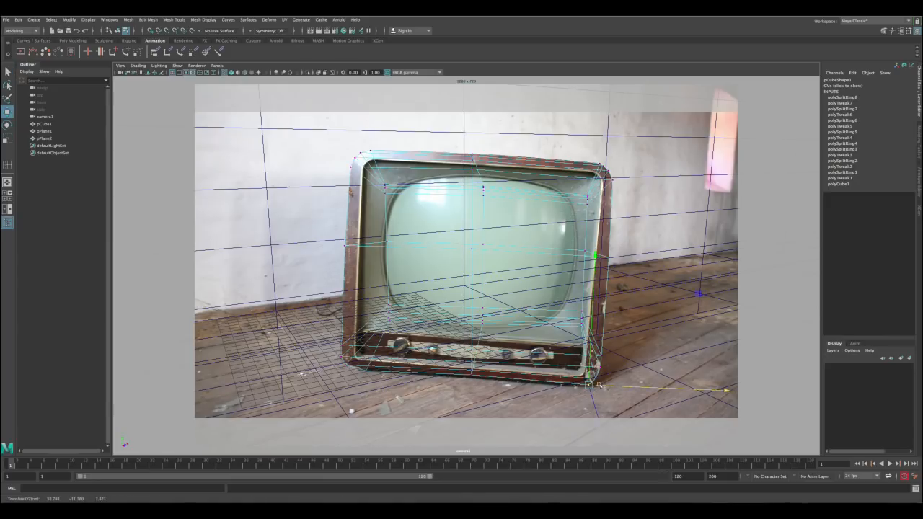
key("q")
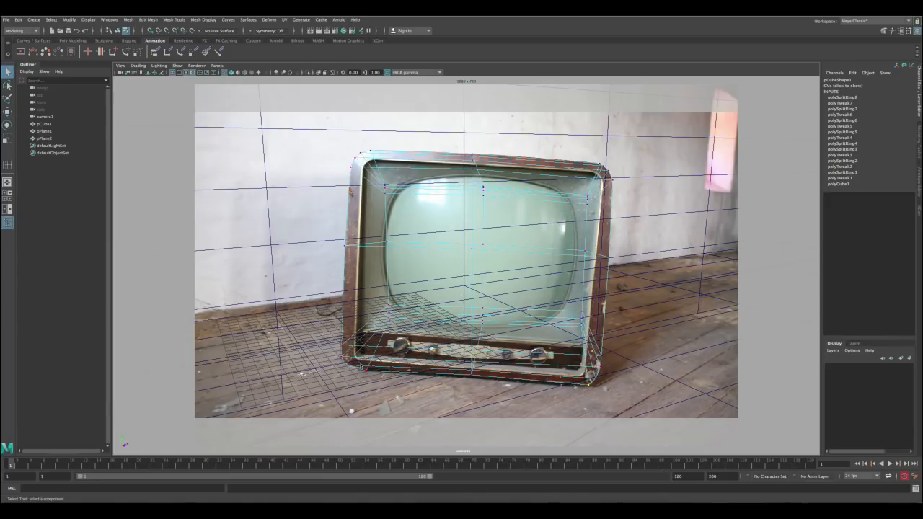
Compare the cube's shaded silhouette with the photo and nudge the vertex below the top left corner onto the casing's edge.
key("5")
key("4")
key("5")
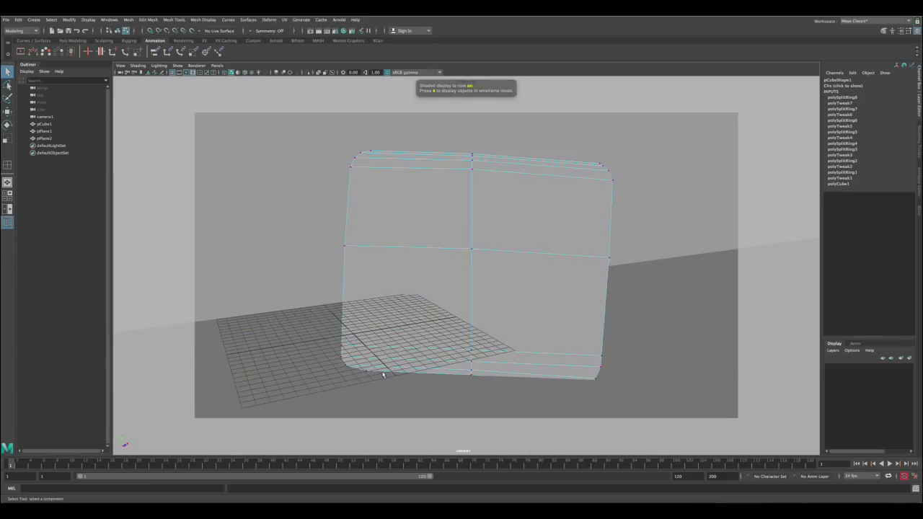
key("4")
key("5")
key("4")
key("5")
key("4")
key("5")
key("4")
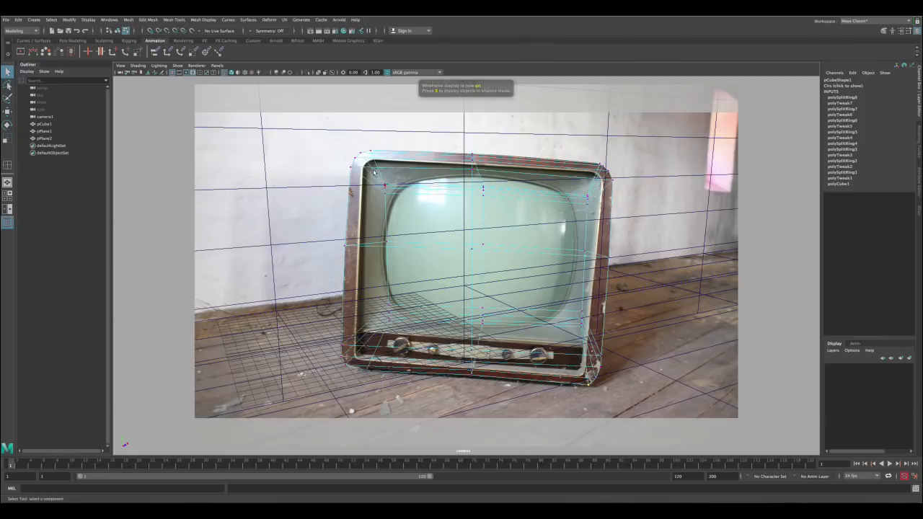
key("5")
key("4")
key("w")
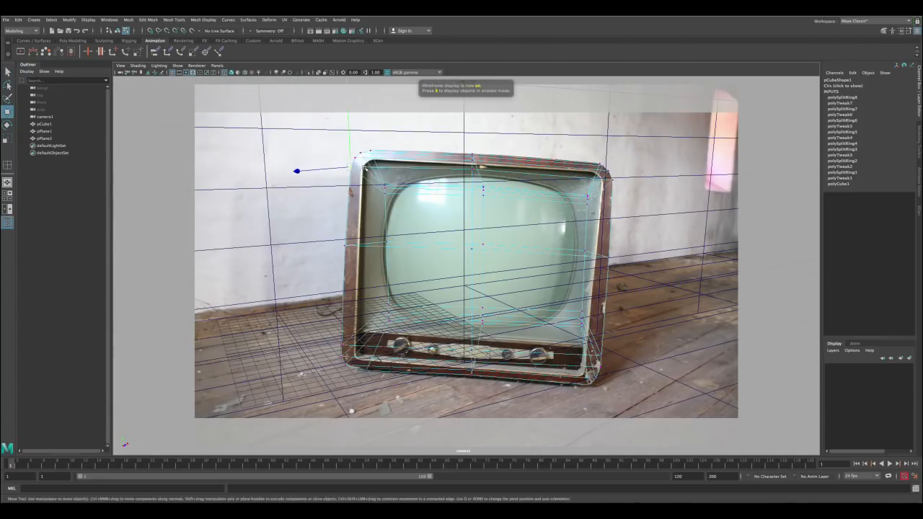
key("q")
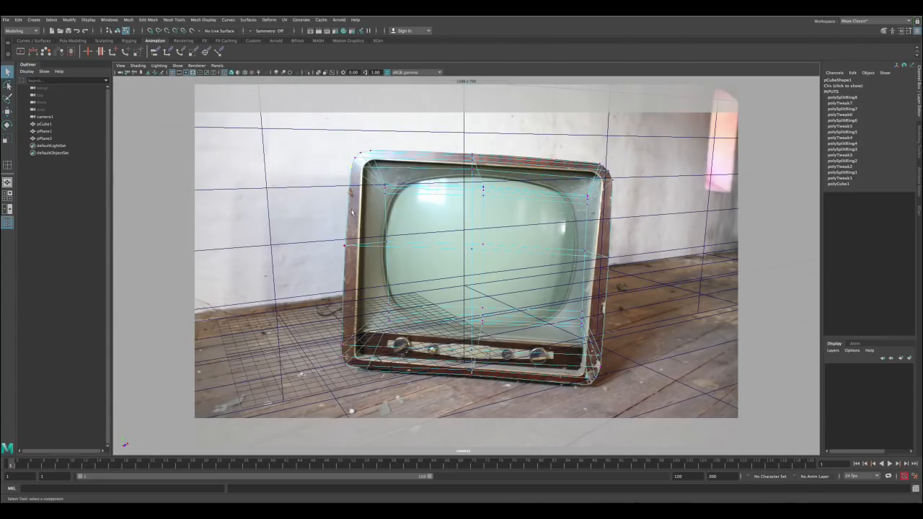
Insert a horizontal edge loop between the cube's top bevel and mid-height loop and align its left vertex with the casing's edge.
left_click(7, 164)
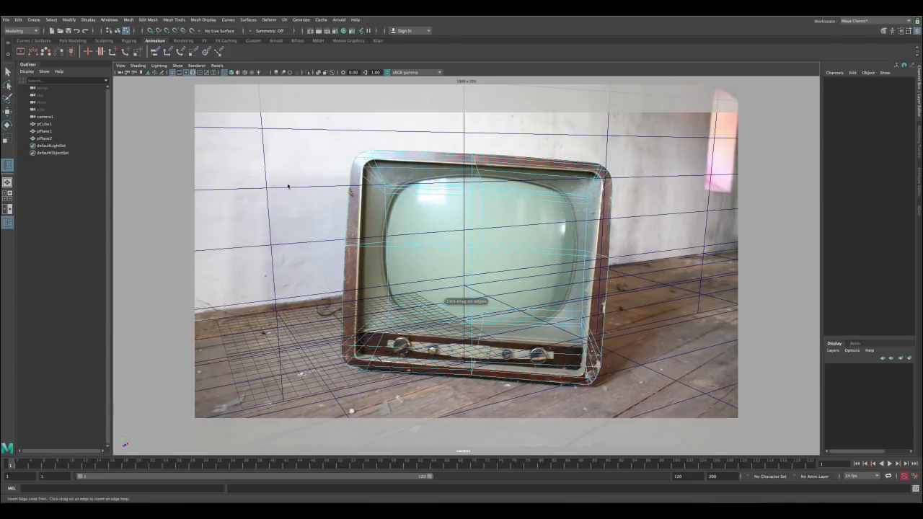
left_click(351, 193)
key("q")
right_click_drag(351, 193, 338, 189)
left_click(351, 195)
key("w")
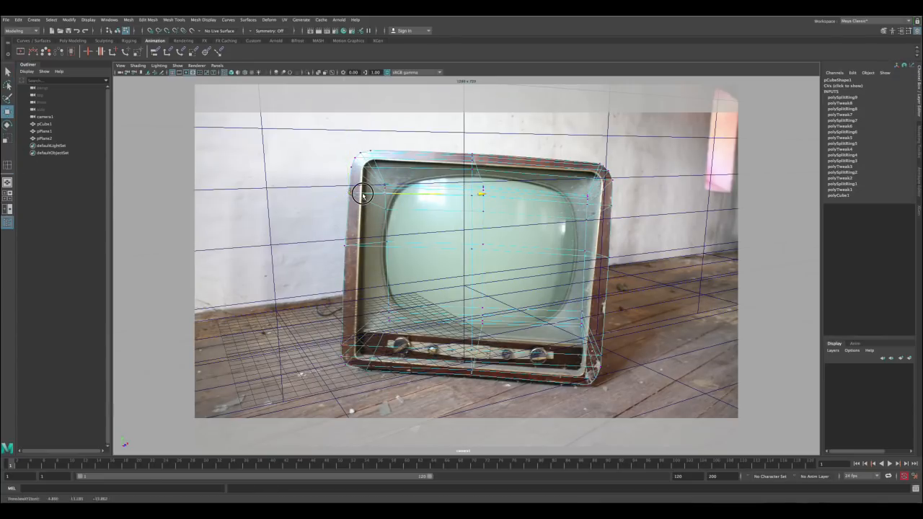
Nudge the cube's lower left front vertex onto the casing's edge and compare the shaded silhouette with the photo.
key("q")
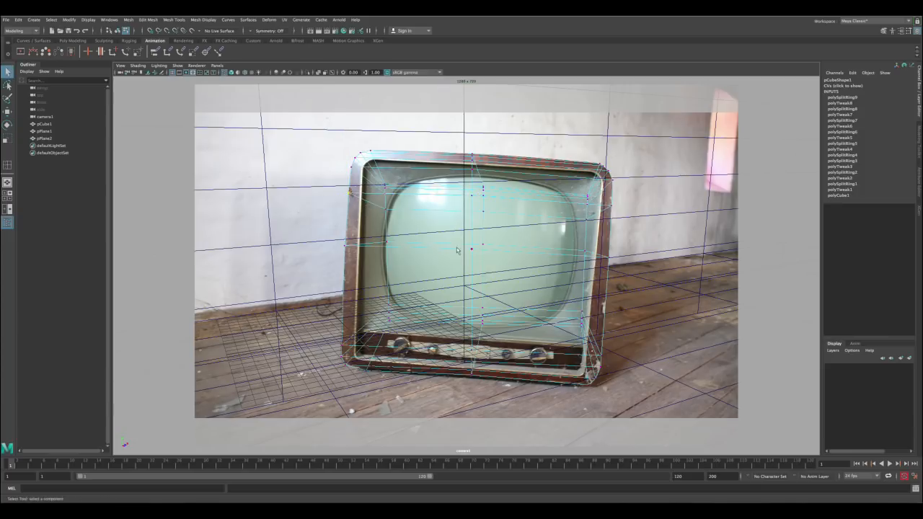
key("w")
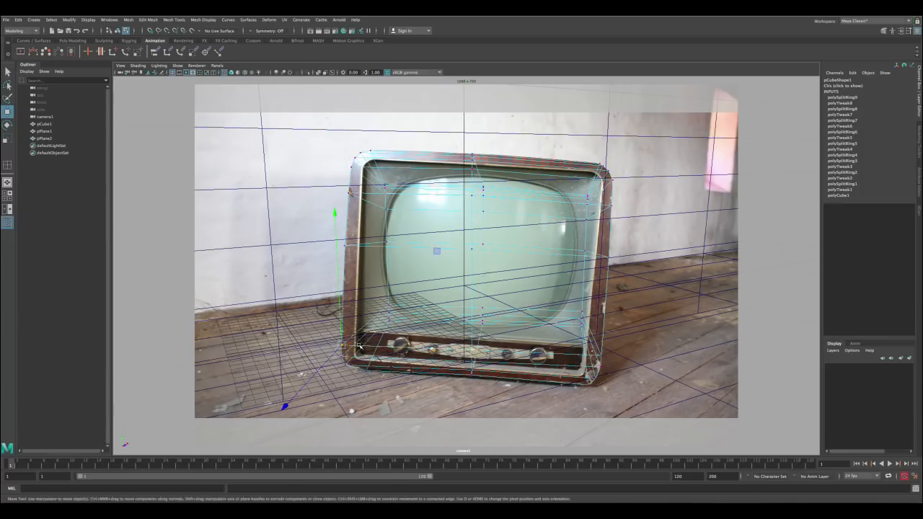
key("q")
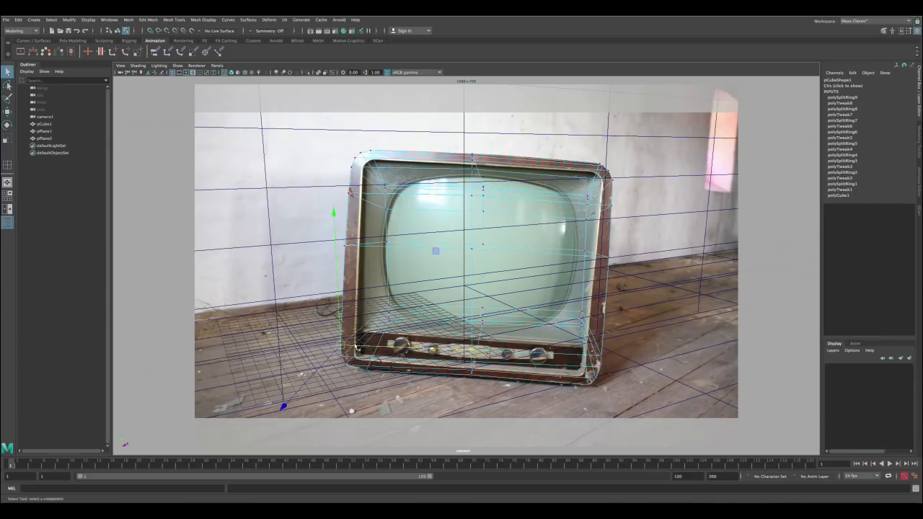
key("4")
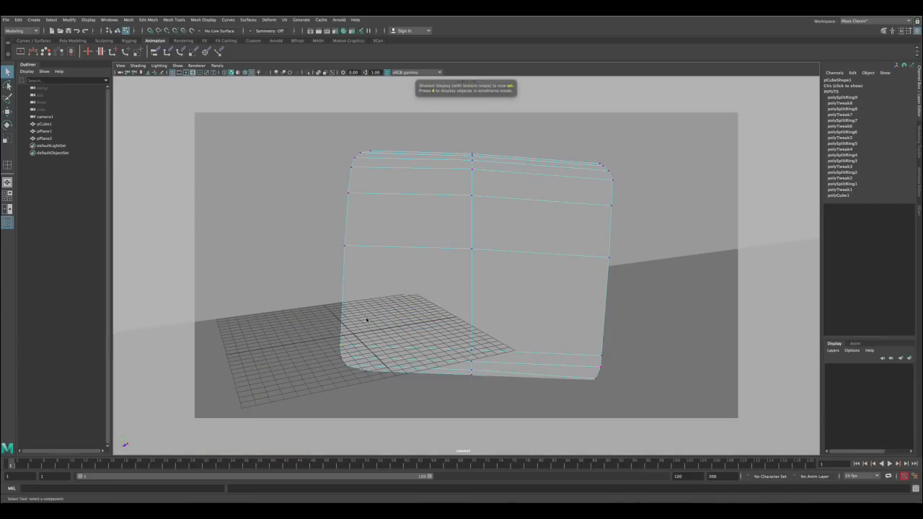
key("5")
key("4")
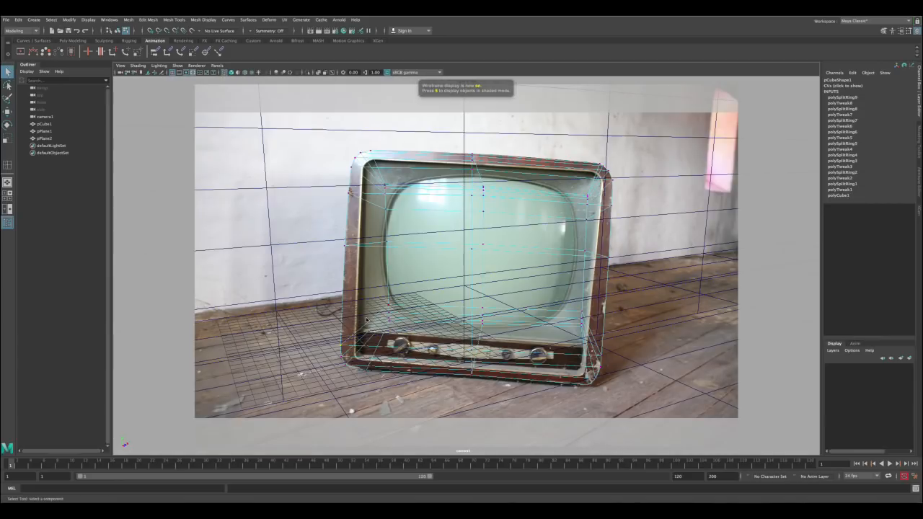
key("5")
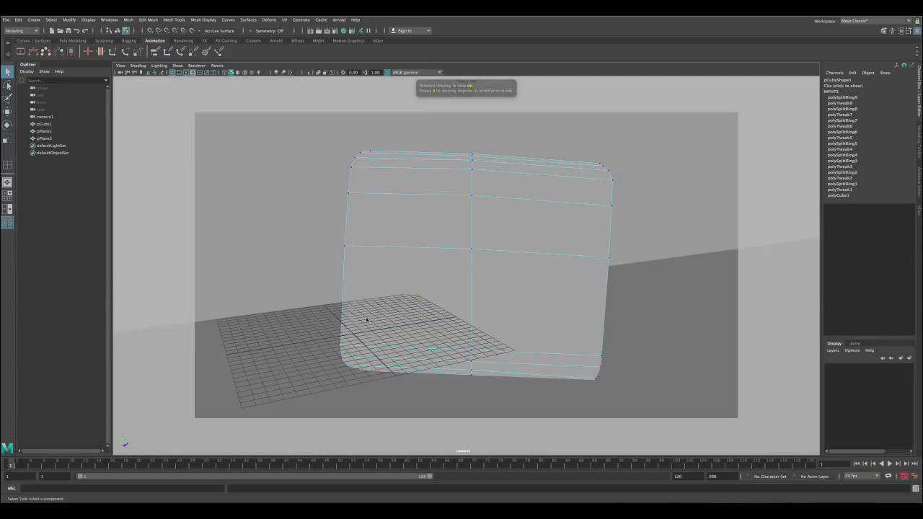
key("4")
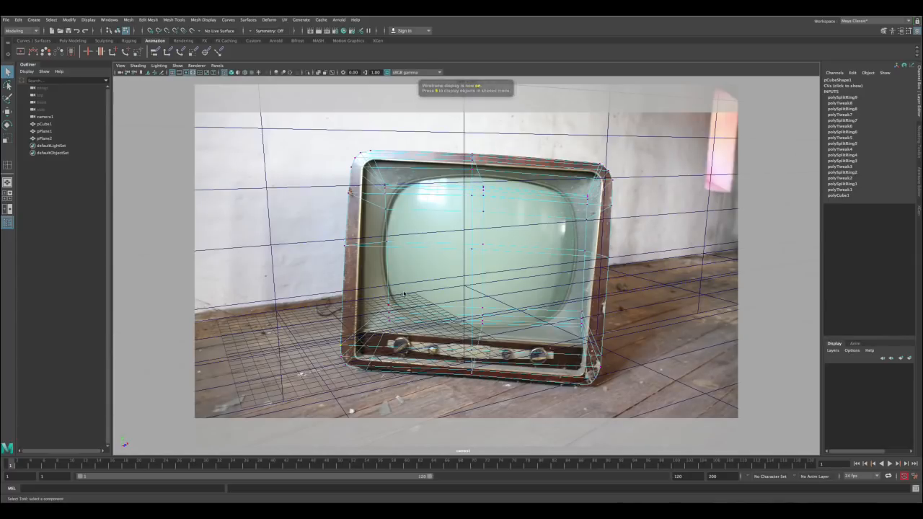
key("5")
Return the cube to object selection and delete its construction history.
right_click_drag(410, 267, 431, 265)
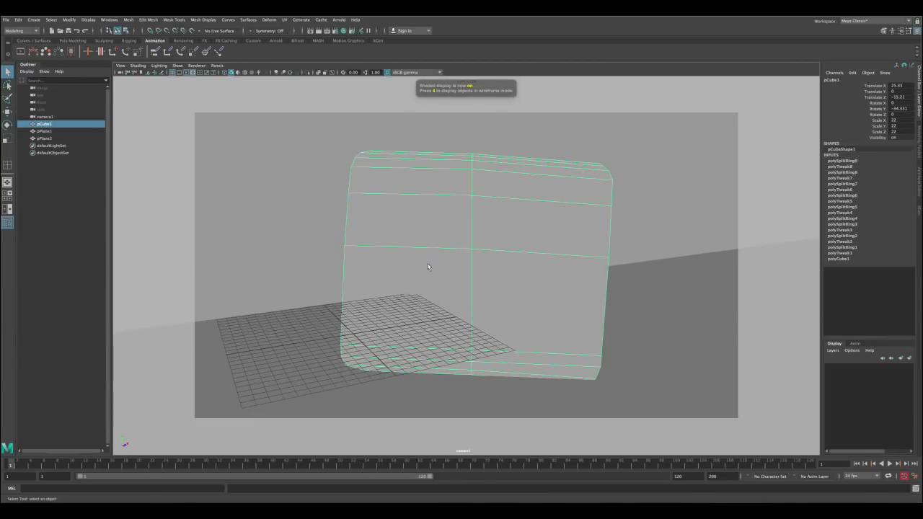
left_click(18, 20)
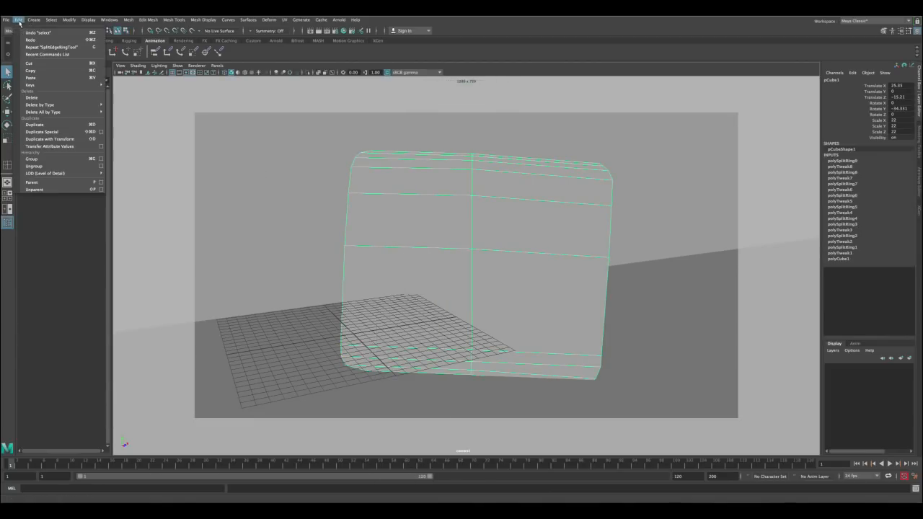
mouse_move(51, 105)
left_click(144, 116)
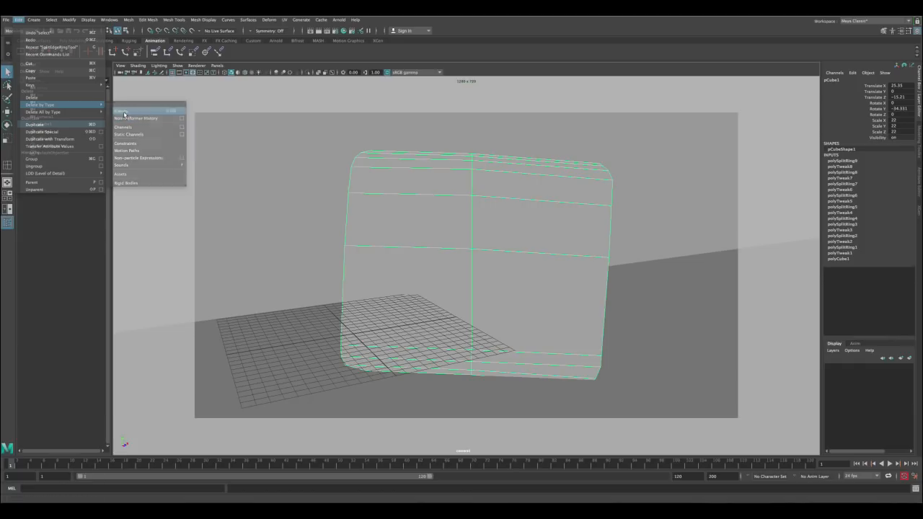
key("4")
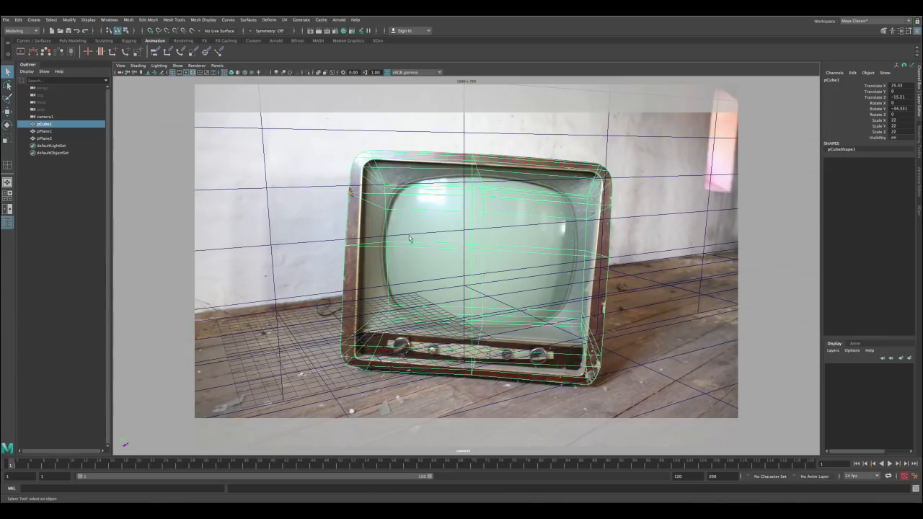
Insert two closely spaced horizontal edge loops on the cube just above its existing bottom loops, working in the perspective view.
key("space")
key("space")
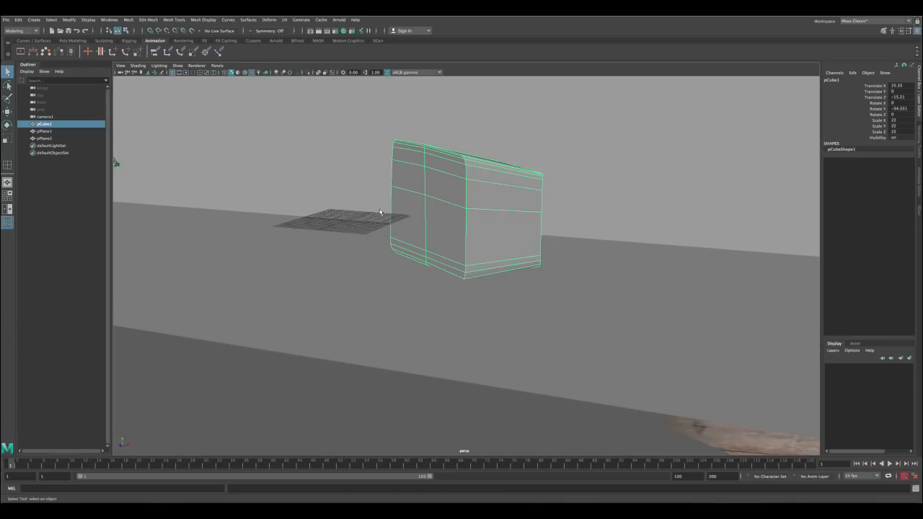
key("space")
scroll(343, 200, "up", 3)
left_click_drag(292, 143, 129, 148, "alt")
left_click(6, 165)
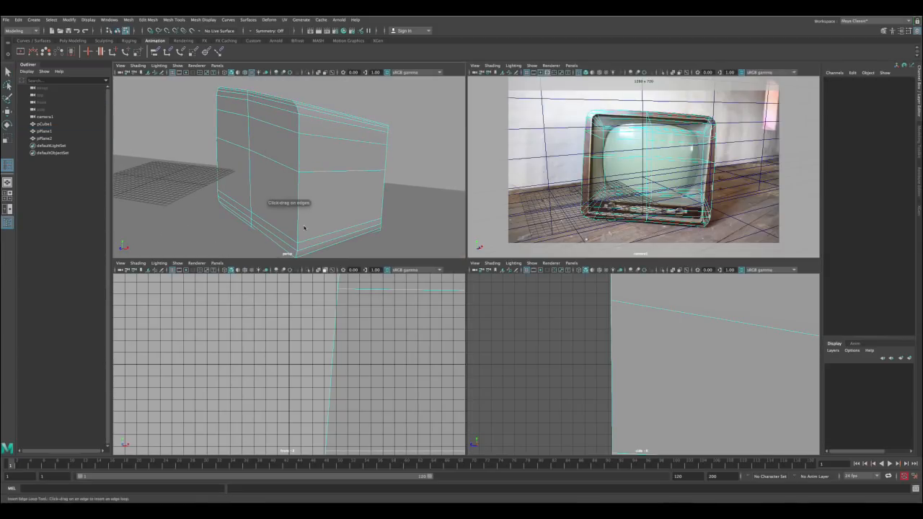
left_click_drag(299, 231, 296, 232)
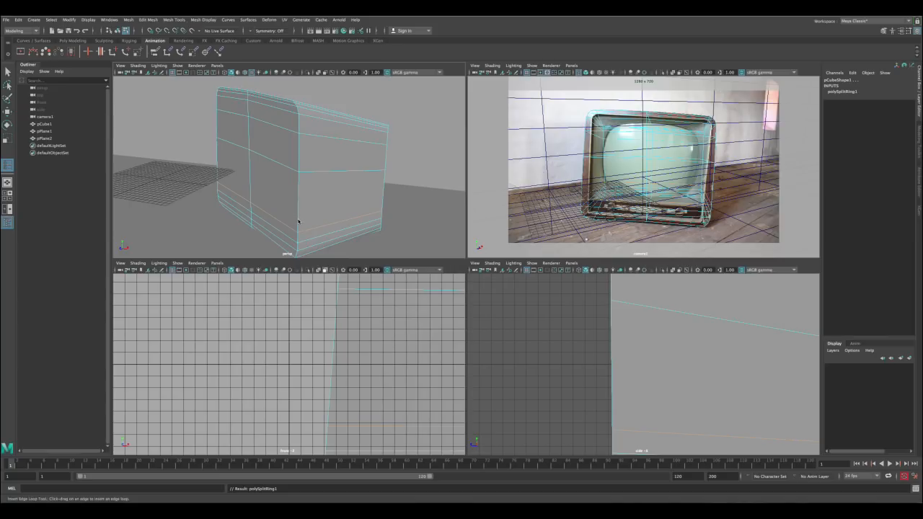
left_click_drag(299, 221, 294, 229)
Select the faces of the cube's lower front strip and push them slightly inward to recess the control panel area.
key("q")
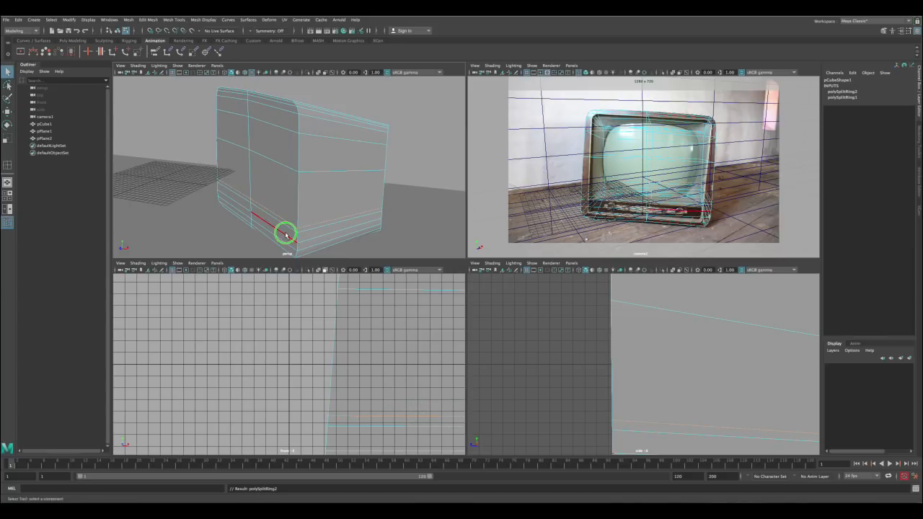
right_click_drag(286, 233, 286, 239)
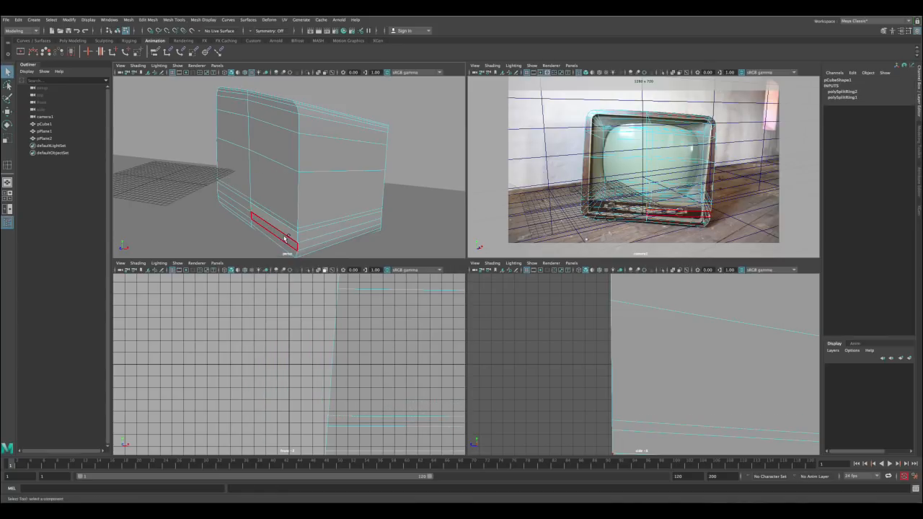
left_click(264, 214)
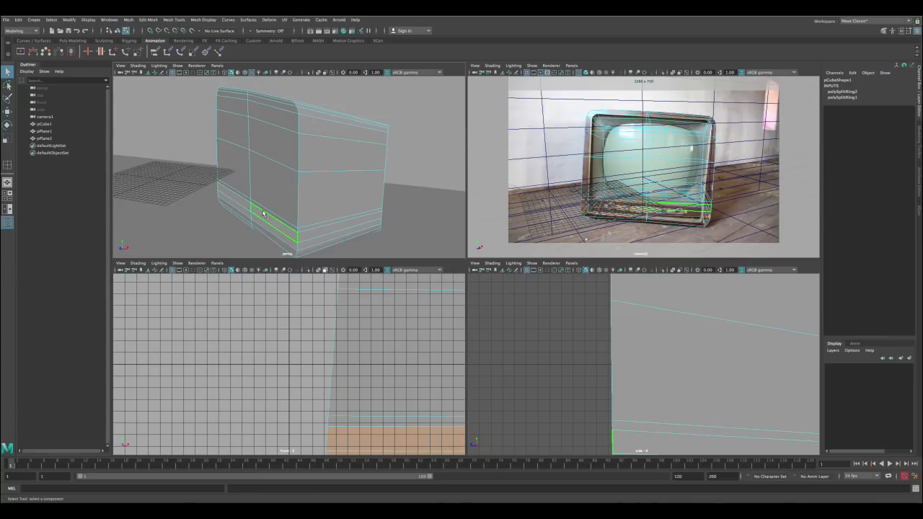
key("w")
left_click_drag(235, 214, 237, 213)
key("q")
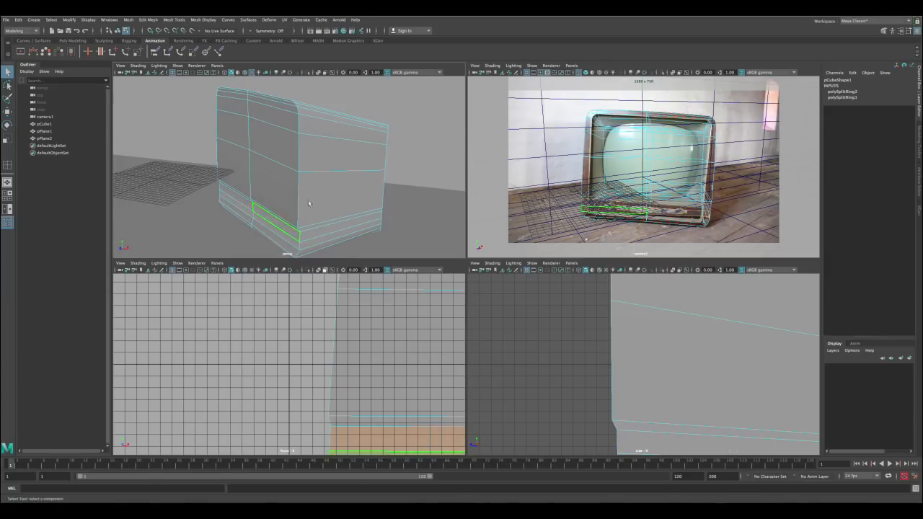
Check the recessed cube's silhouette through the matched camera and realign the left vertex at the recess's upper edge with the casing.
key("space")
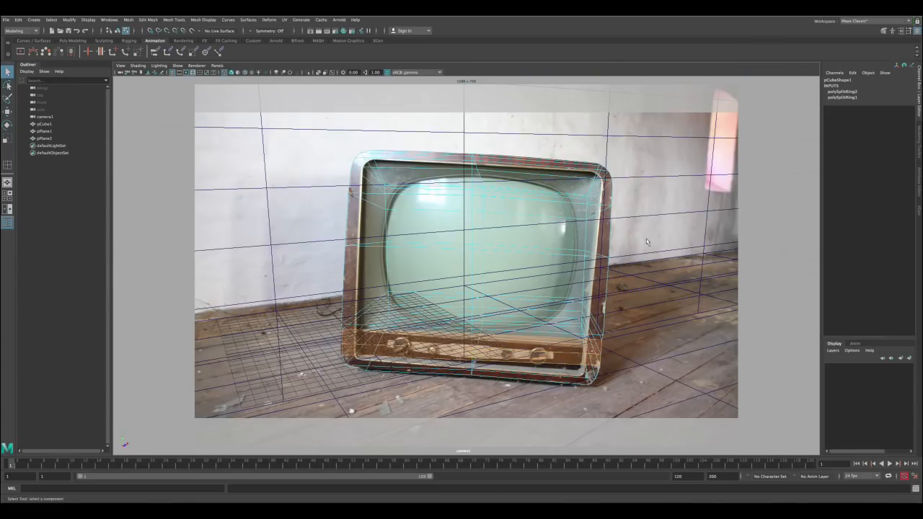
key("5")
right_click_drag(535, 304, 561, 292)
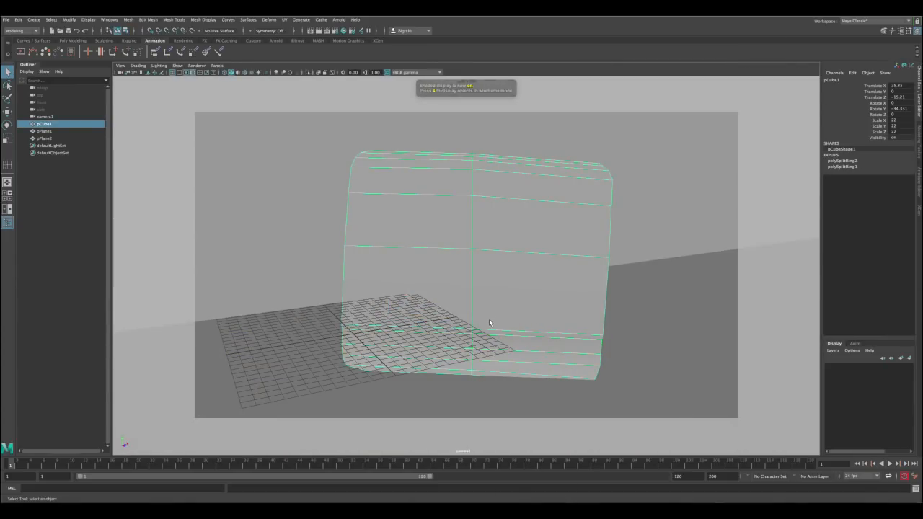
key("4")
right_click_drag(346, 342, 324, 306)
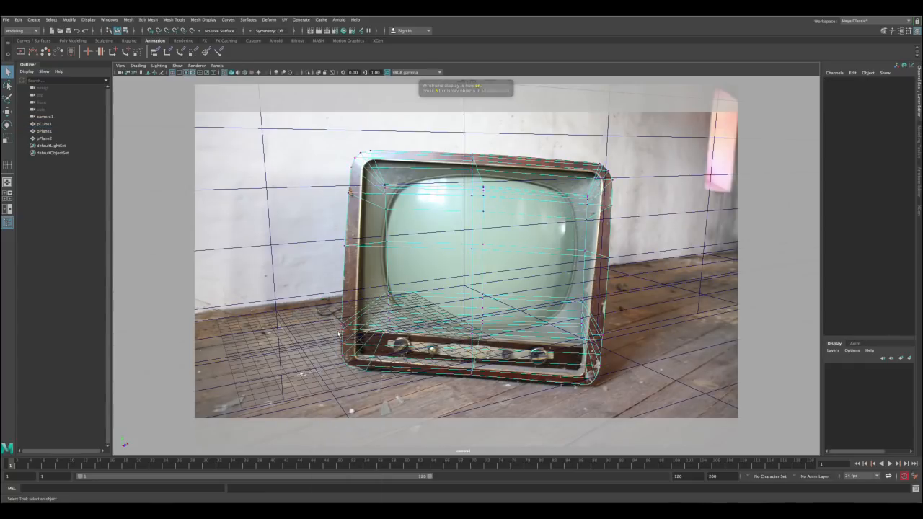
left_click(342, 330)
key("w")
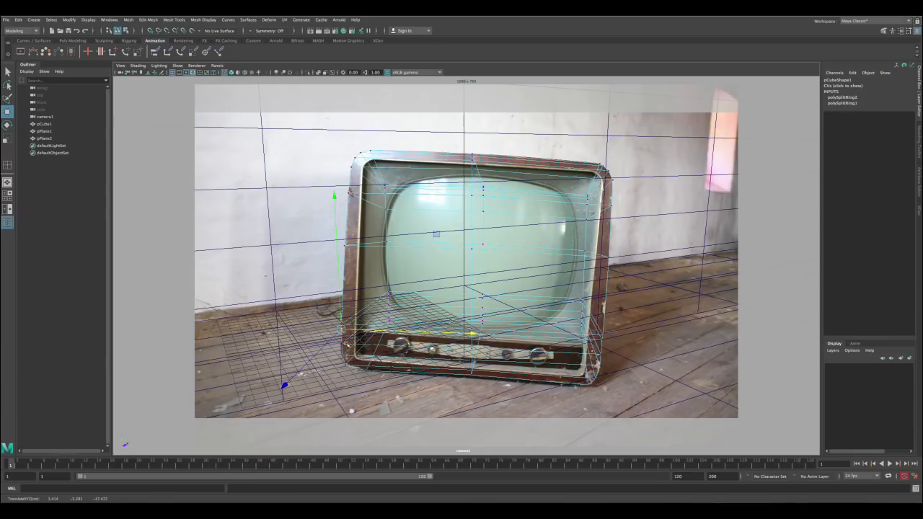
Move the two lower left front vertices of the recessed strip back onto the casing's left edge.
key("q")
left_click(344, 344)
key("w")
left_click_drag(353, 345, 356, 356)
key("q")
left_click(343, 354)
key("w")
key("q")
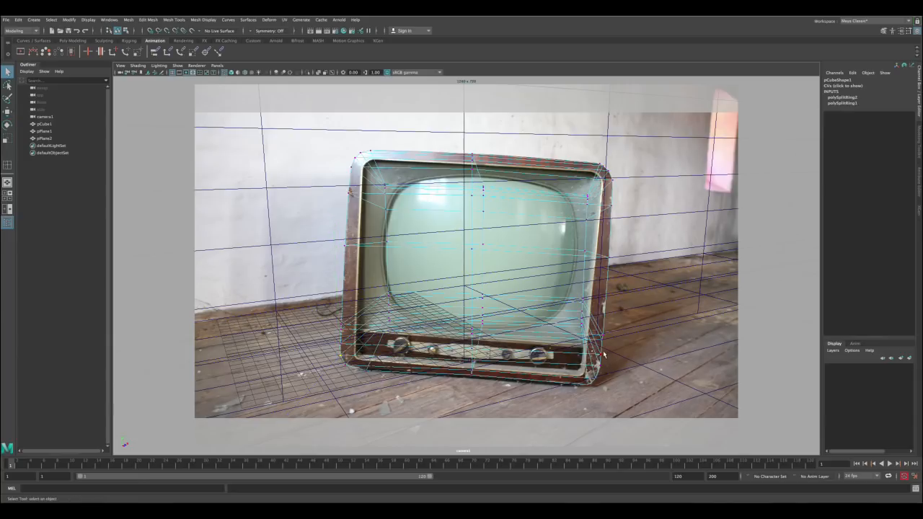
Nudge the cube's lower right edge vertex and bottom right corner vertex onto the casing's outline, then display the cube shaded.
left_click(602, 355)
key("w")
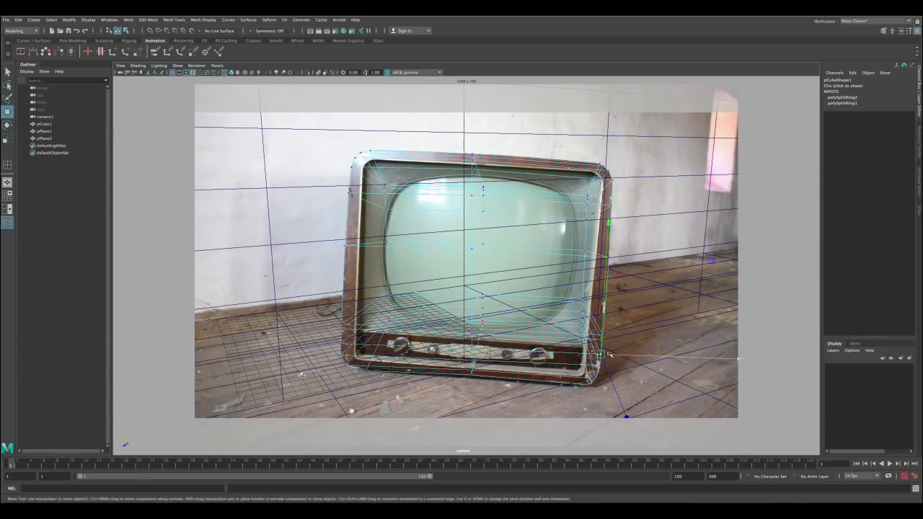
left_click_drag(610, 355, 610, 357)
key("q")
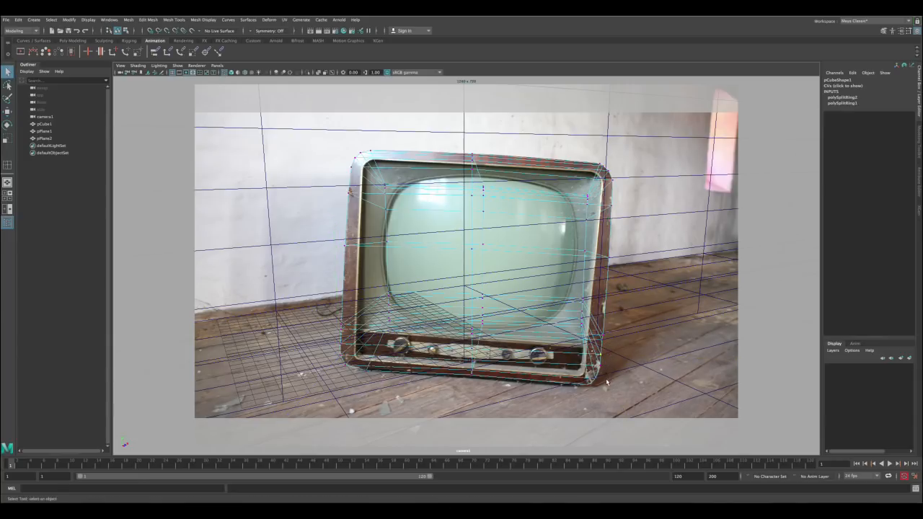
left_click(590, 387)
key("w")
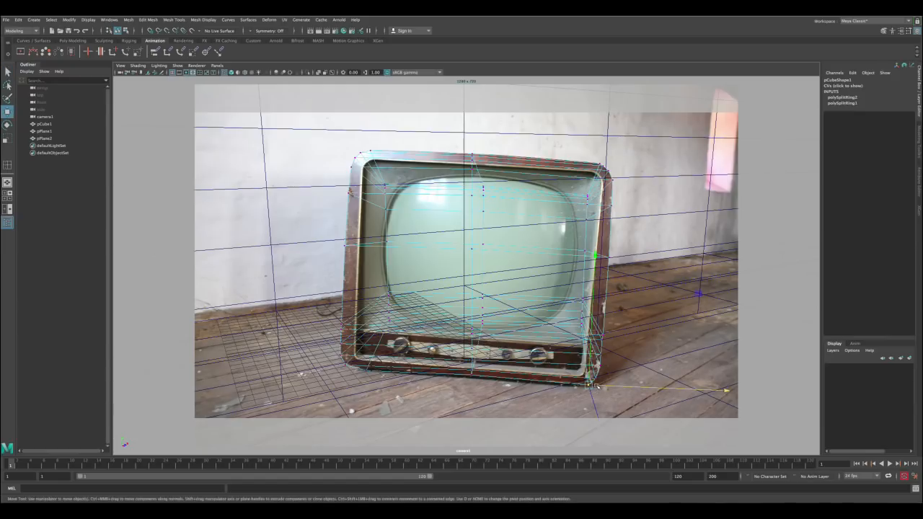
left_click_drag(595, 387, 597, 387)
key("q")
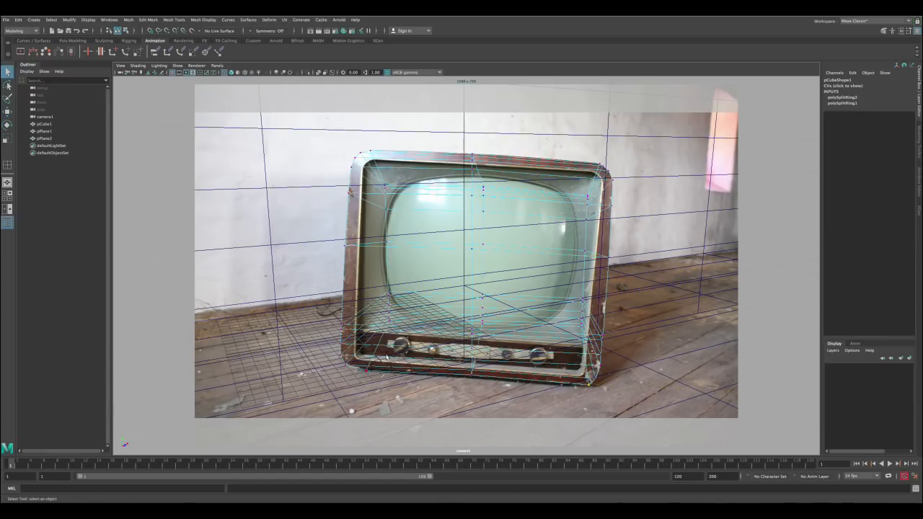
right_click_drag(388, 306, 411, 288)
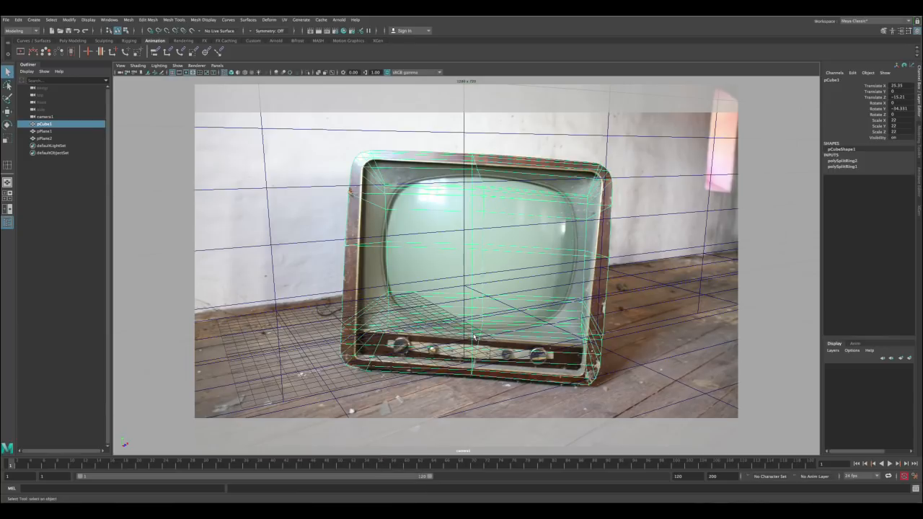
key("5")
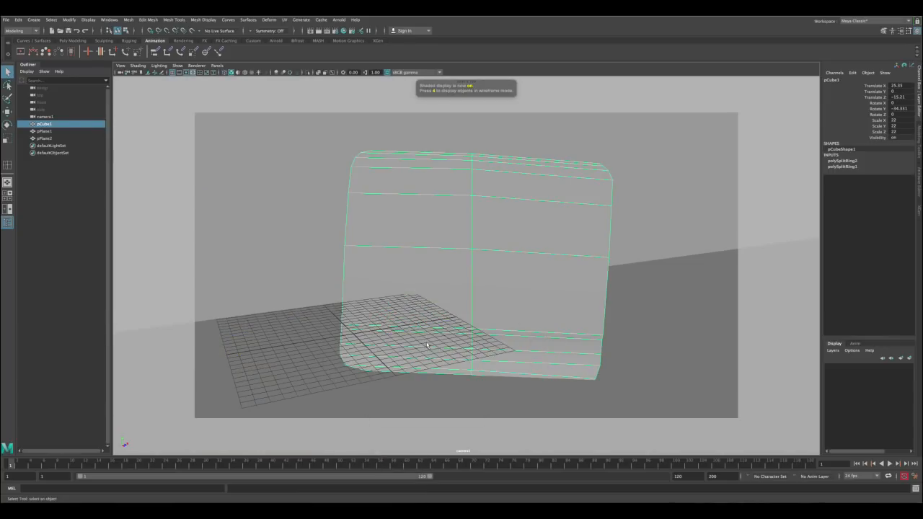
Inspect the recessed cube in the perspective view and create a polygon cylinder primitive.
key("space")
left_click(221, 224)
key("space")
right_click_drag(248, 223, 223, 228, "alt")
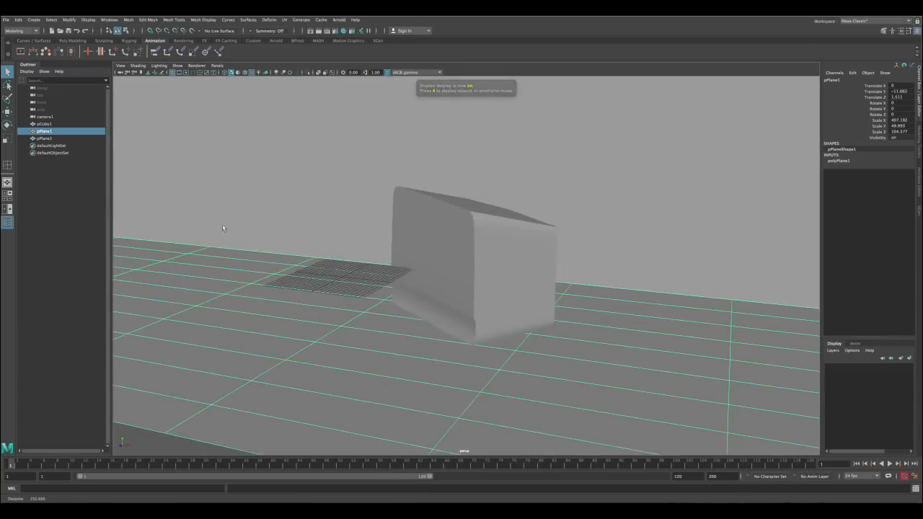
scroll(223, 228, "down", 5)
left_click(377, 282)
scroll(396, 291, "up", 2)
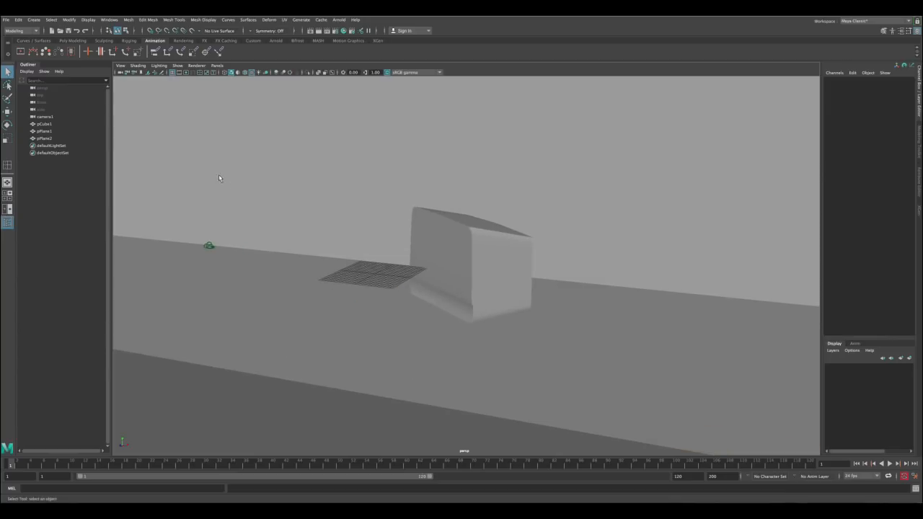
left_click(33, 20)
mouse_move(56, 46)
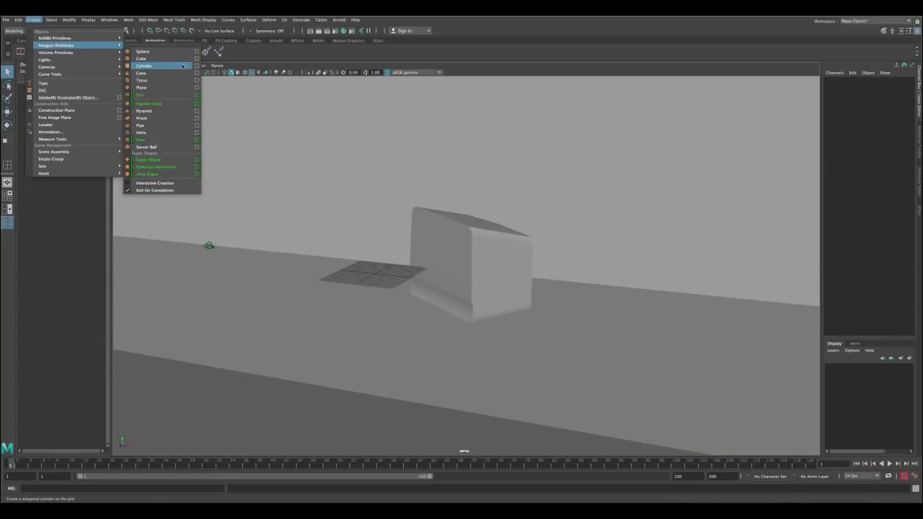
left_click(163, 69)
Scale the new cylinder uniformly to about 1.9, move it down beside the TV and set its Z rotation to 90.
scroll(422, 281, "up", 2)
key("r")
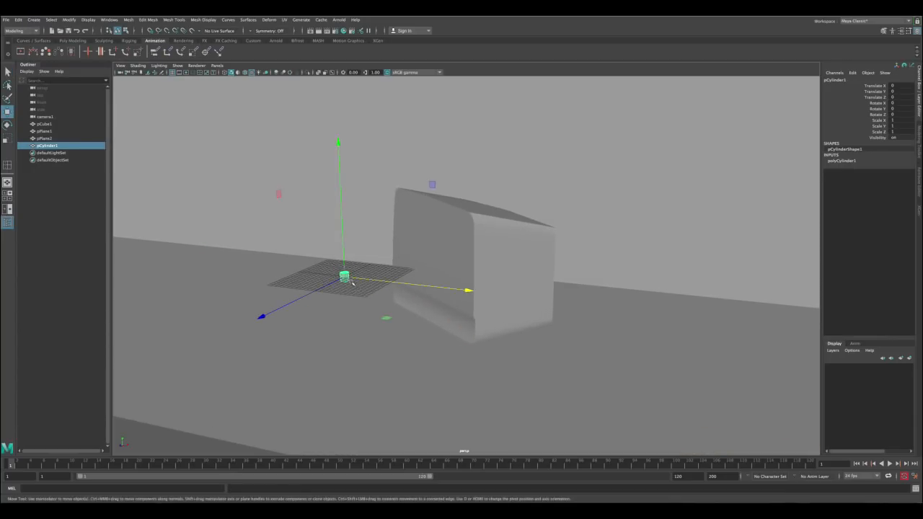
left_click_drag(344, 276, 340, 309)
key("w")
key("e")
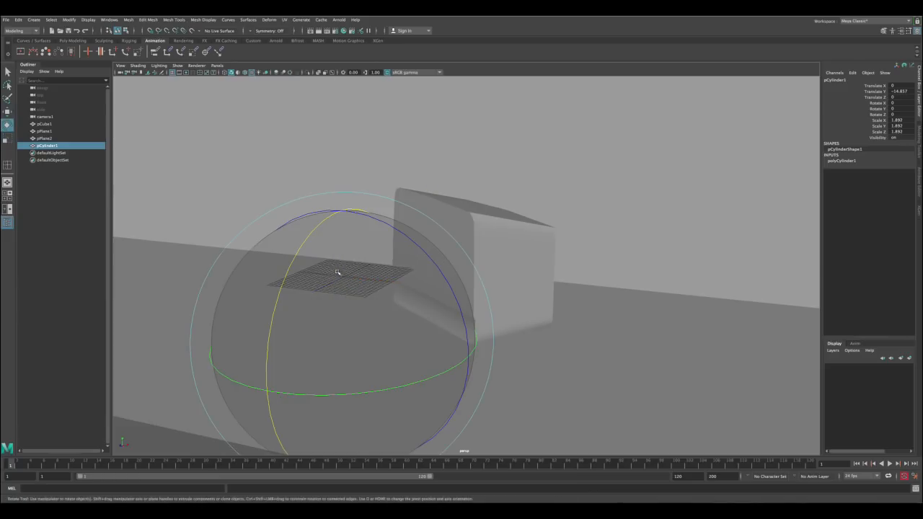
left_click_drag(377, 223, 259, 216)
key("w")
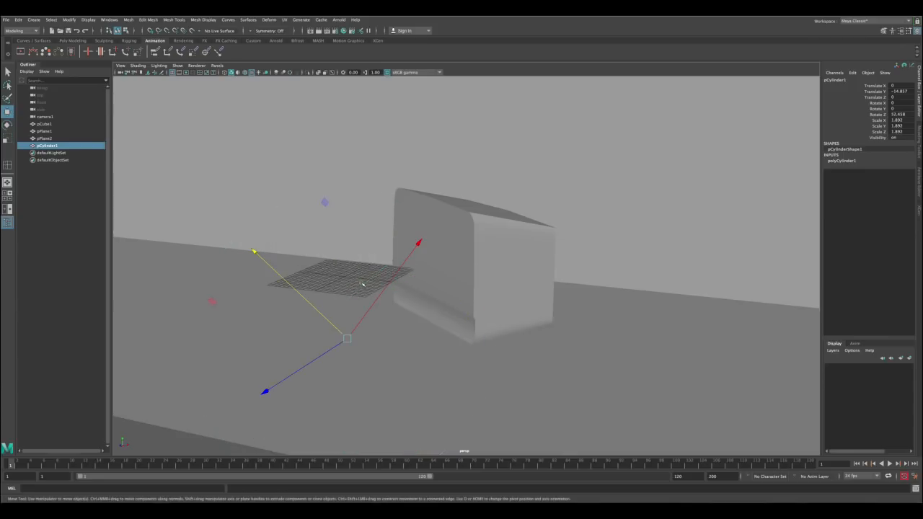
left_click_drag(382, 294, 404, 270)
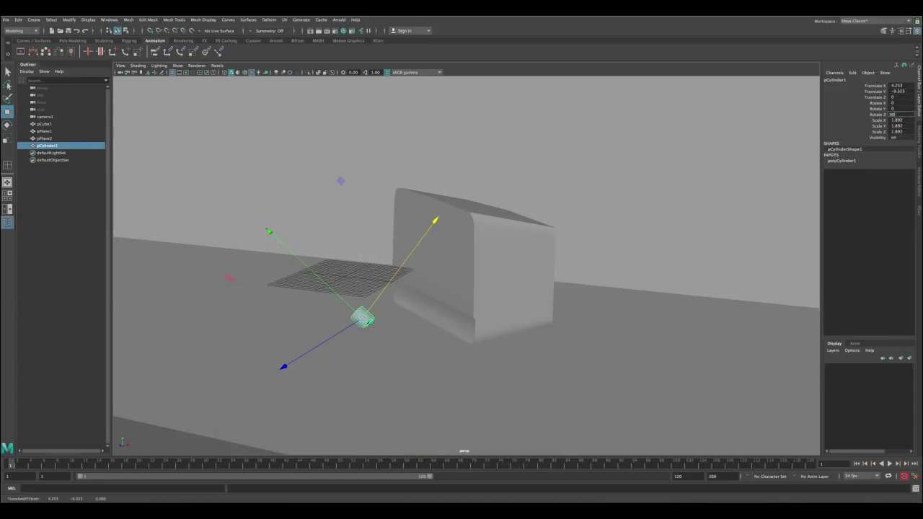
key("Return")
Move the cylinder to the right part of the TV's recessed strip and rotate it about 51 degrees in X to face outward.
left_click_drag(352, 332, 386, 310)
key("e")
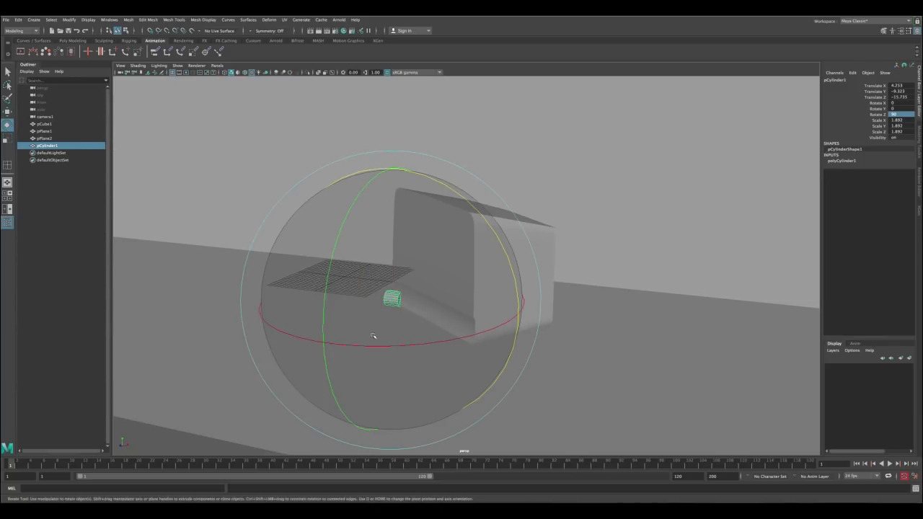
left_click_drag(372, 344, 448, 310)
key("w")
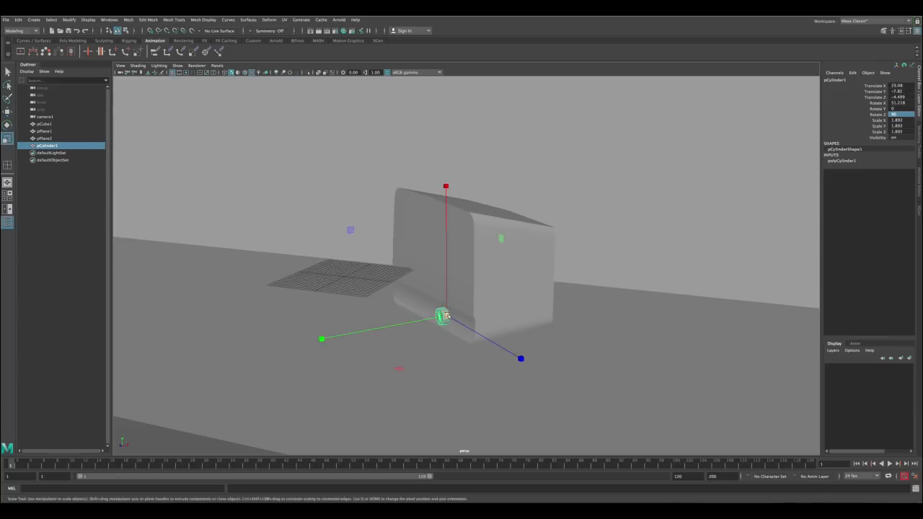
Scale the cylinder down to about 1.2 and place it over the large right knob as seen through the matched camera.
key("space")
key("space")
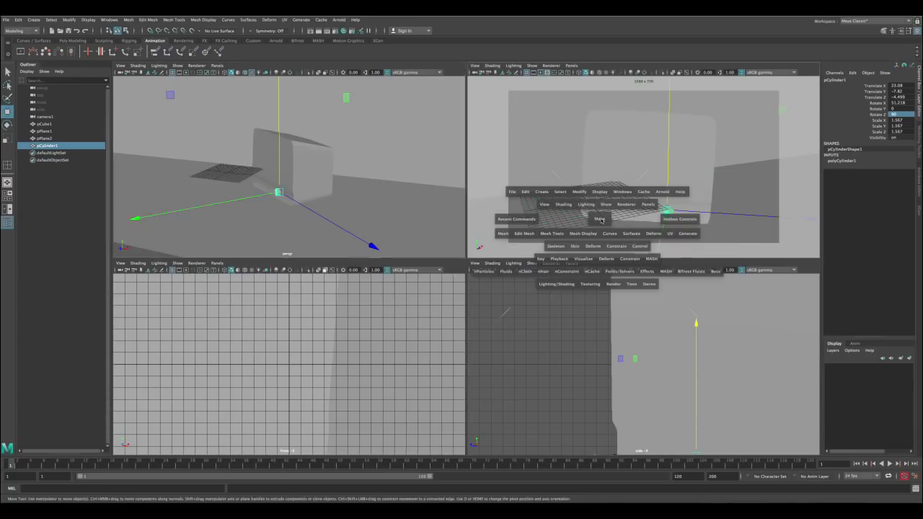
key("4")
mouse_move(541, 354)
left_mouse_down()
mouse_move(567, 355)
mouse_move(532, 360)
mouse_move(538, 343)
mouse_move(539, 359)
left_mouse_up()
key("r")
key("w")
key("5")
key("4")
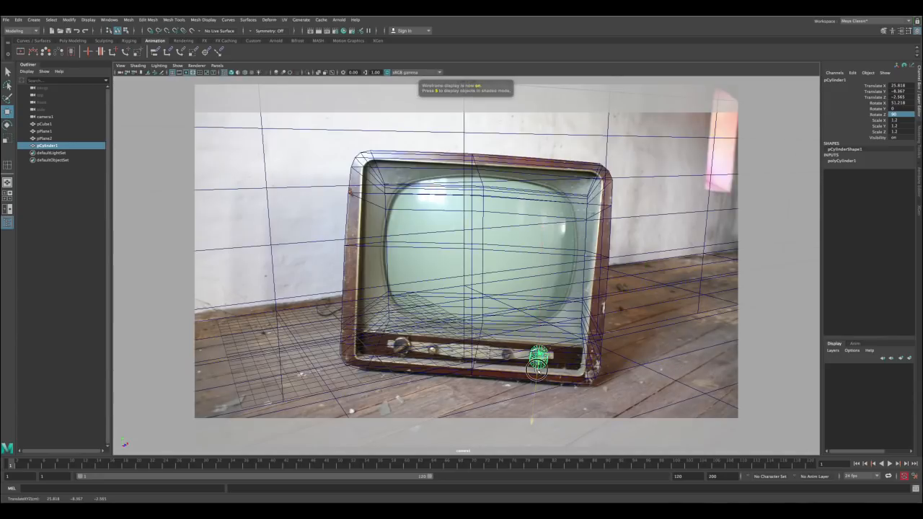
Compare the cylinder with the large right knob in the photo and raise it slightly onto the knob.
left_click(560, 377)
left_click(540, 358)
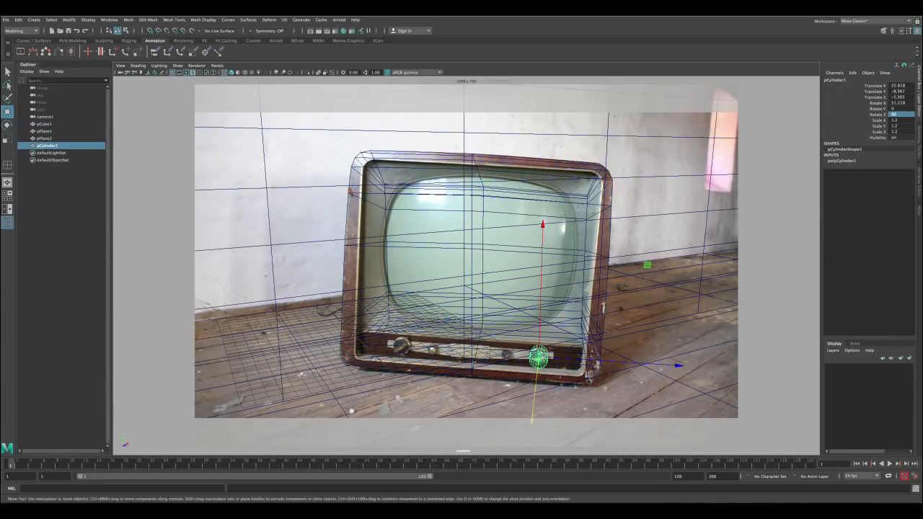
left_click(577, 393)
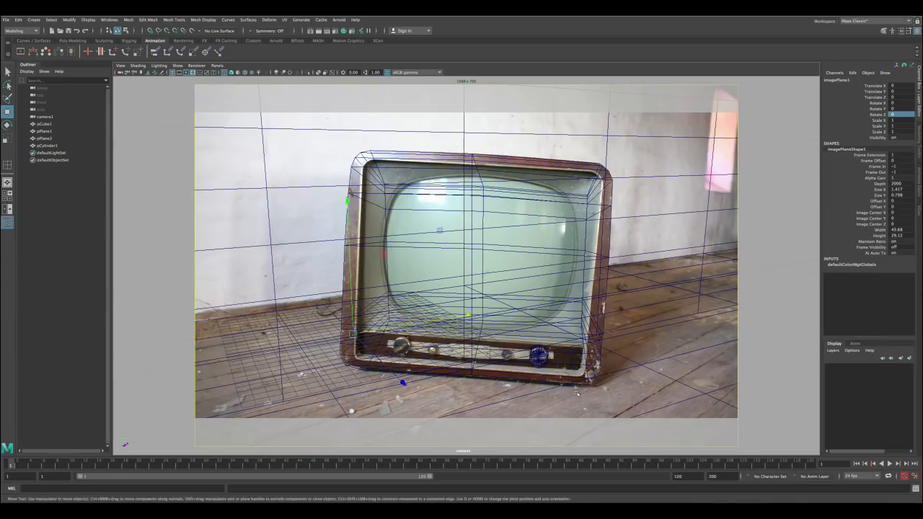
key("5")
key("4")
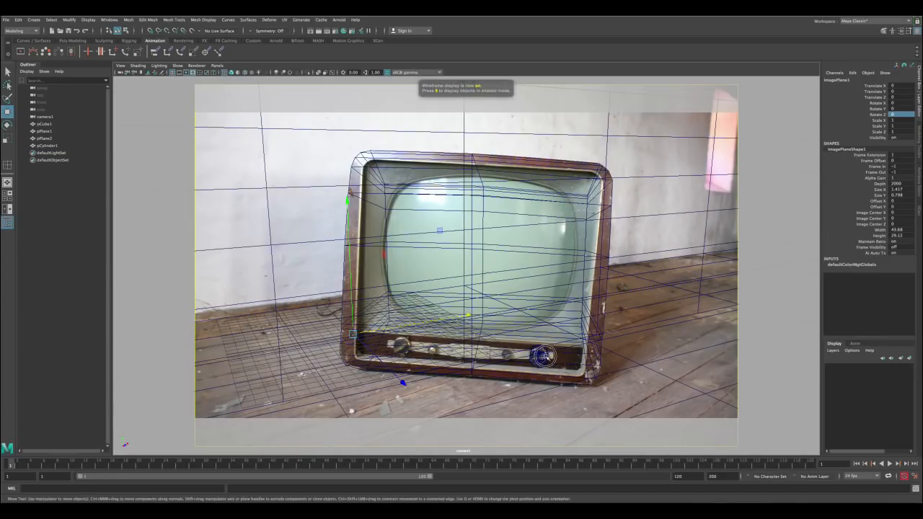
left_click(539, 357)
left_click_drag(539, 356, 538, 347)
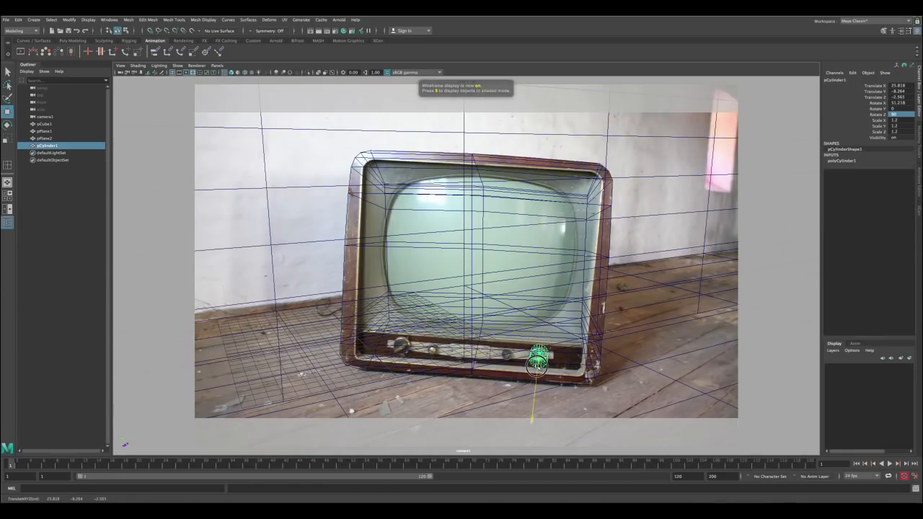
left_click(568, 394)
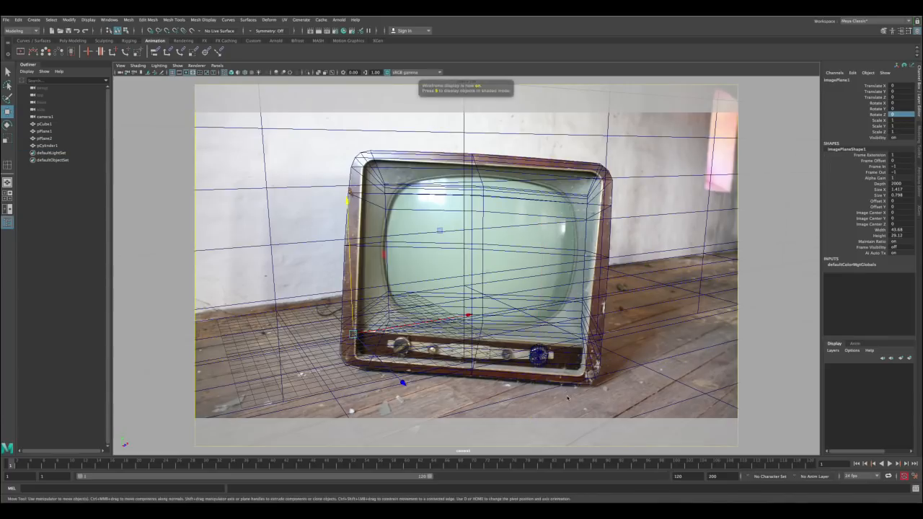
Nudge the cylinder along the strip to center it on the large right knob, then display the scene shaded.
key("5")
left_click(542, 359)
mouse_move(539, 359)
left_mouse_down()
mouse_move(535, 371)
mouse_move(539, 360)
left_mouse_up()
key("4")
left_click(559, 398)
left_click(542, 360)
key("5")
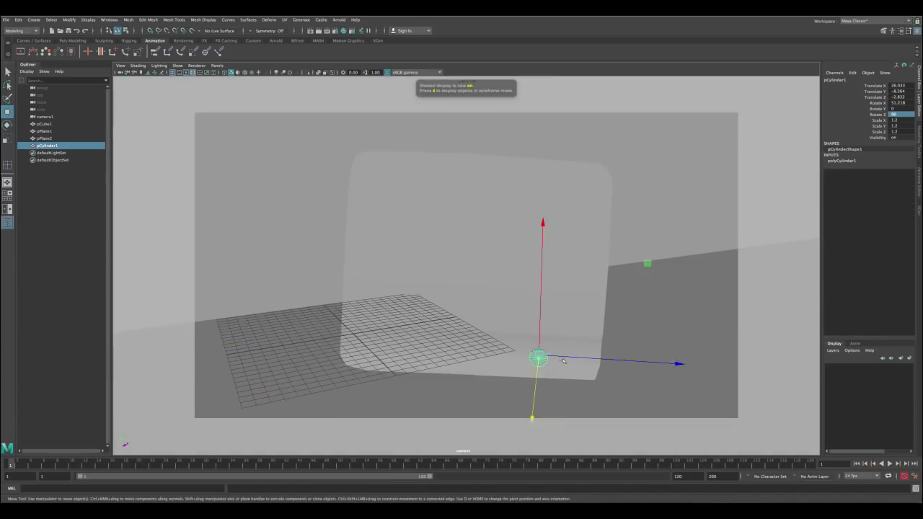
Duplicate the knob cylinder and position the copy over the large left knob in the photo.
key("ctrl+d")
left_click_drag(563, 358, 395, 356)
key("4")
key("5")
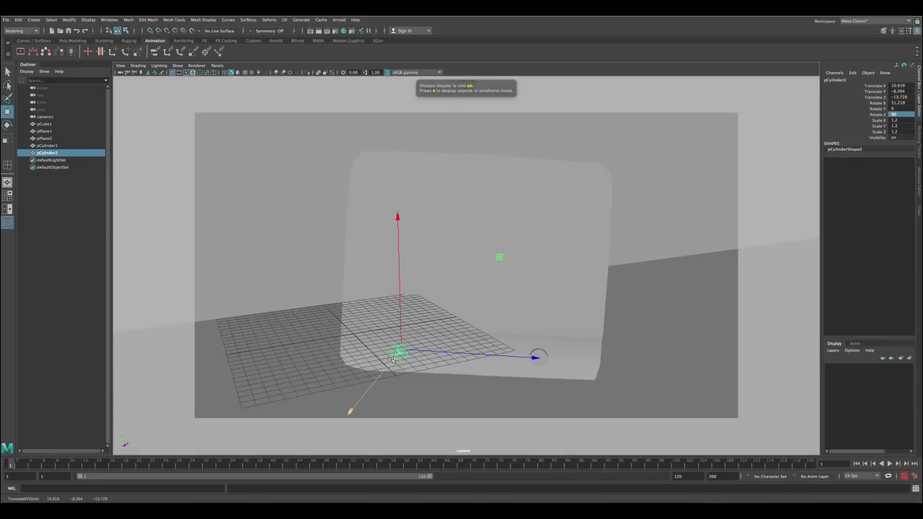
key("4")
left_click_drag(420, 354, 414, 351)
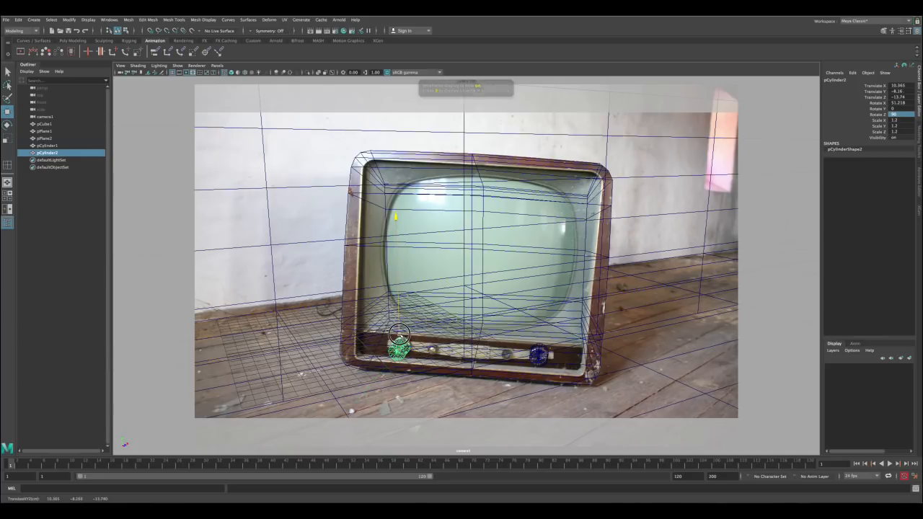
left_click(409, 371)
left_click(405, 355)
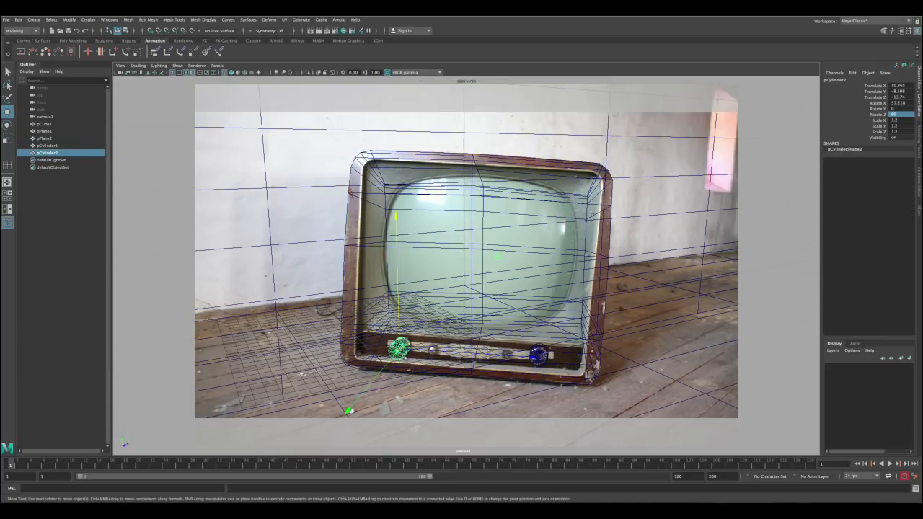
left_click_drag(414, 351, 413, 349)
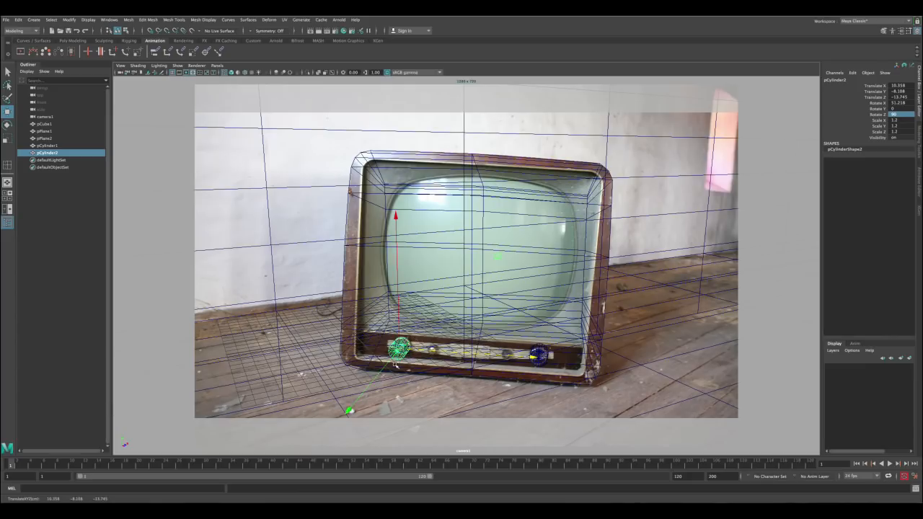
Flatten the left knob cylinder to about 0.6 in Y scale and realign it with the large left knob.
key("r")
mouse_move(349, 410)
left_mouse_down()
mouse_move(437, 372)
mouse_move(390, 359)
mouse_move(400, 331)
mouse_move(416, 349)
mouse_move(400, 332)
left_mouse_up()
key("w")
key("5")
key("4")
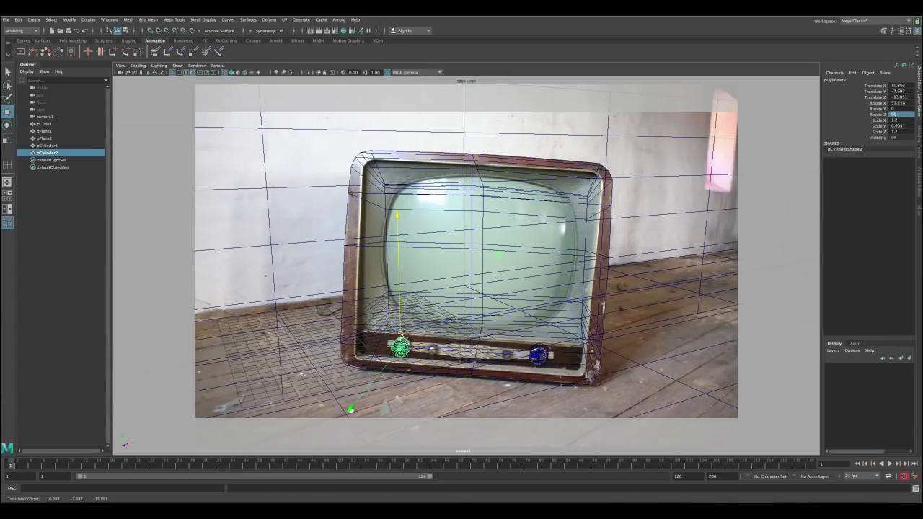
key("4")
key("5")
key("4")
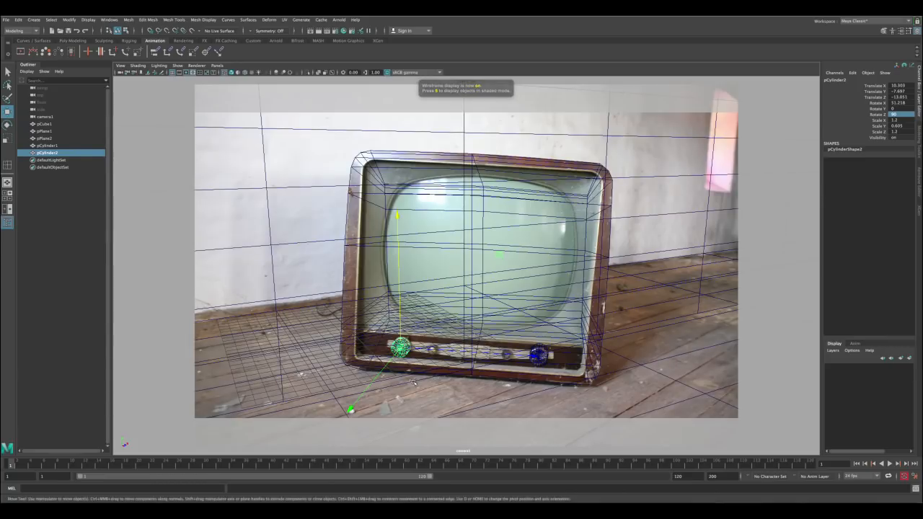
left_click(414, 382)
key("5")
left_click(421, 354)
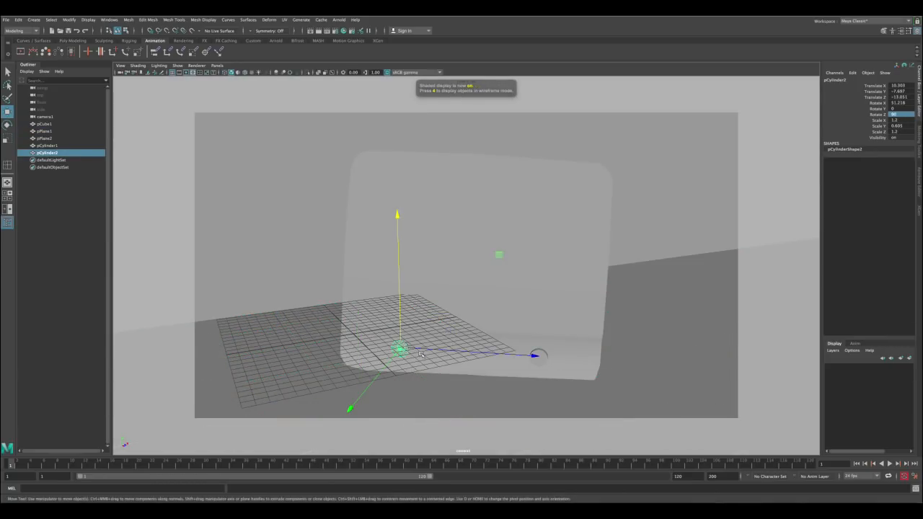
key("4")
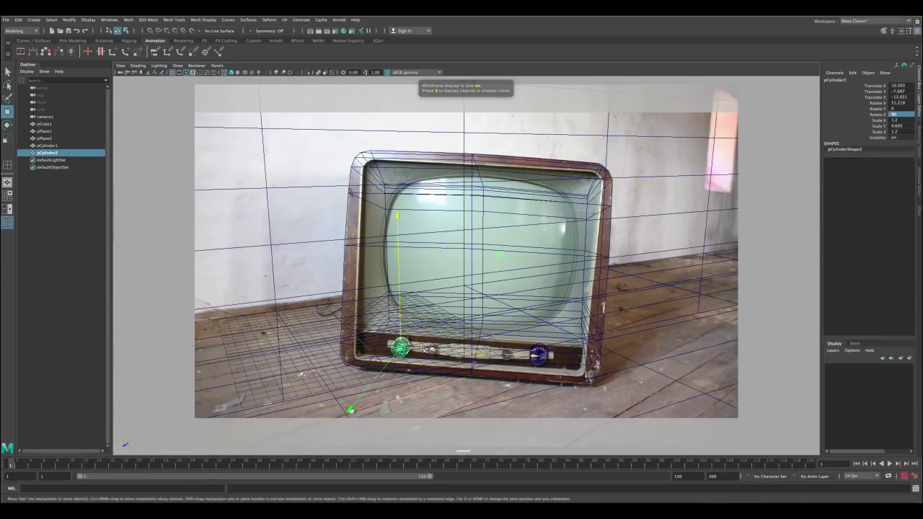
Duplicate the left knob cylinder, shrink the copy to about 0.79 in X and Z, and place it at the small left knob.
key("ctrl+d")
mouse_move(422, 352)
left_mouse_down()
mouse_move(451, 354)
mouse_move(429, 352)
left_mouse_up()
key("r")
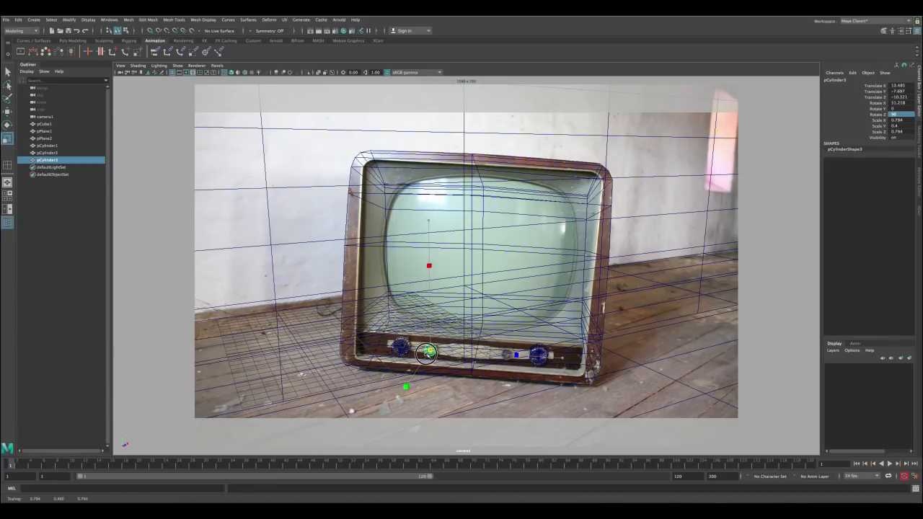
key("5")
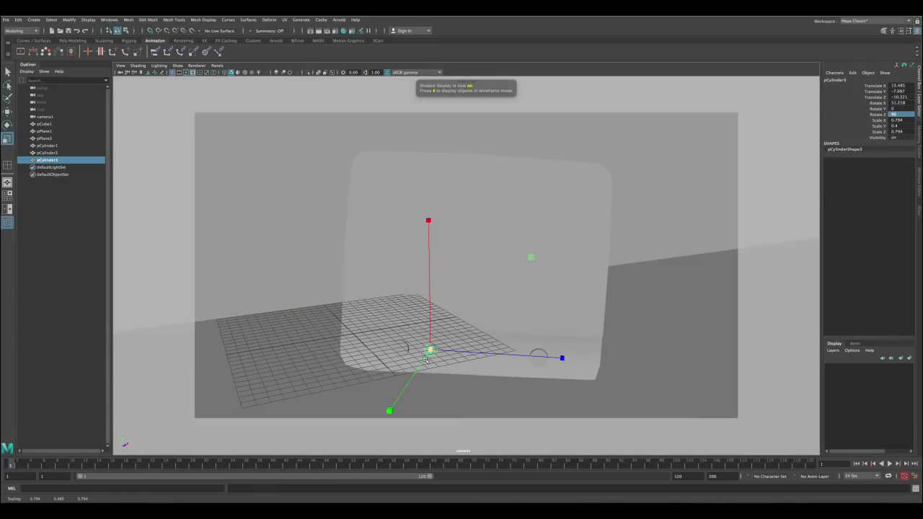
key("w")
mouse_move(429, 350)
left_mouse_down()
mouse_move(430, 339)
mouse_move(445, 351)
left_mouse_up()
key("4")
Fine-tune the small cylinder's position over the small left knob by comparing it with the photo.
left_click(447, 378)
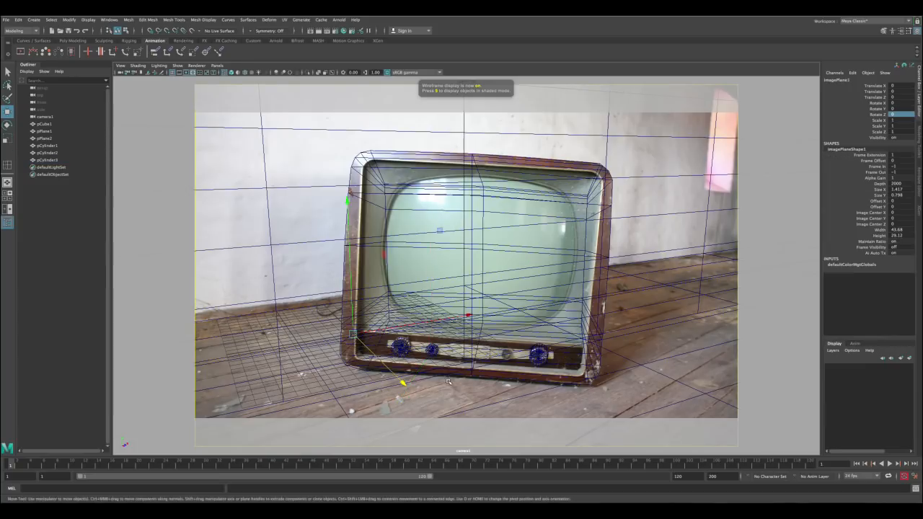
left_click(436, 352)
left_click_drag(442, 351, 441, 352)
left_click(436, 378)
left_click(435, 356)
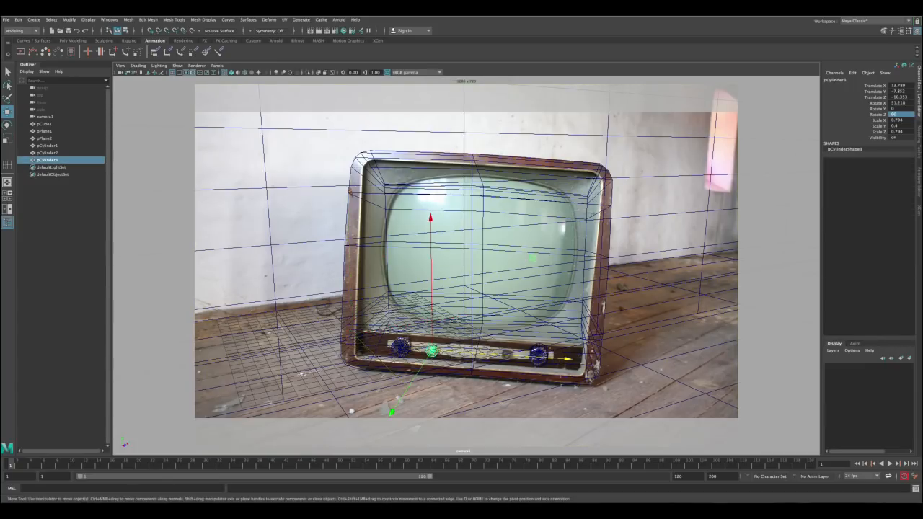
left_click(445, 380)
left_click(435, 355)
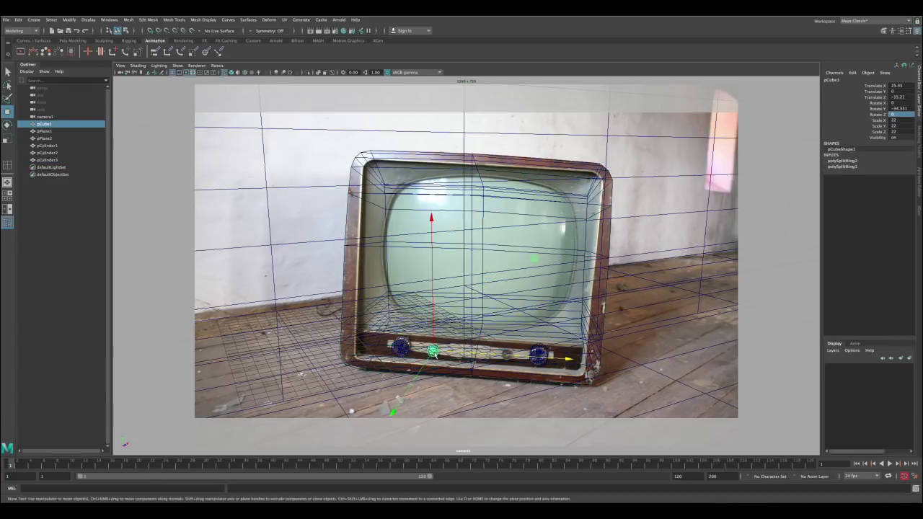
key("5")
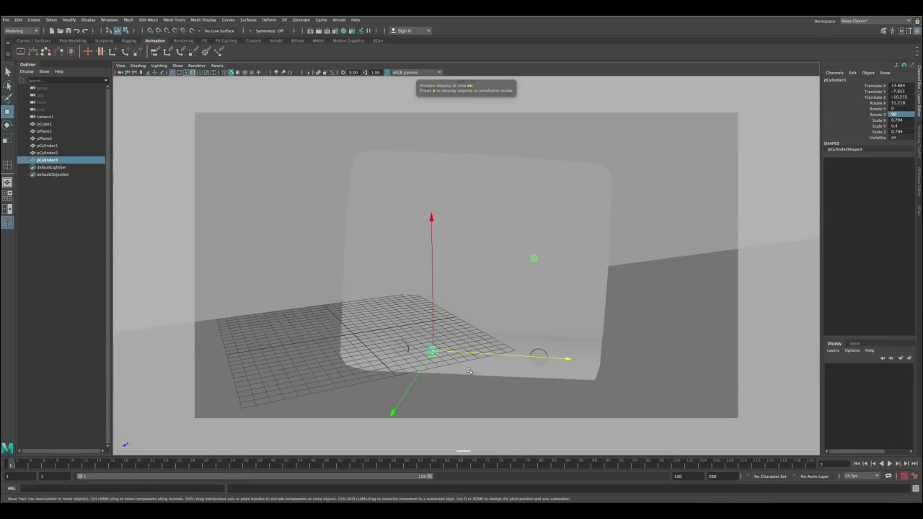
Duplicate the small knob cylinder and move the copy along the strip to the small right knob.
key("ctrl+d")
left_click_drag(469, 355, 506, 369)
key("4")
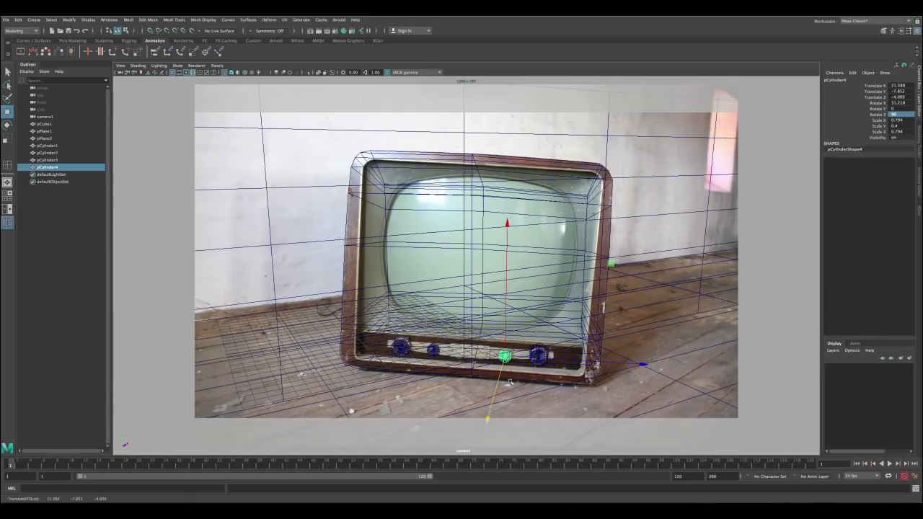
left_click(504, 373)
key("5")
left_click(506, 364)
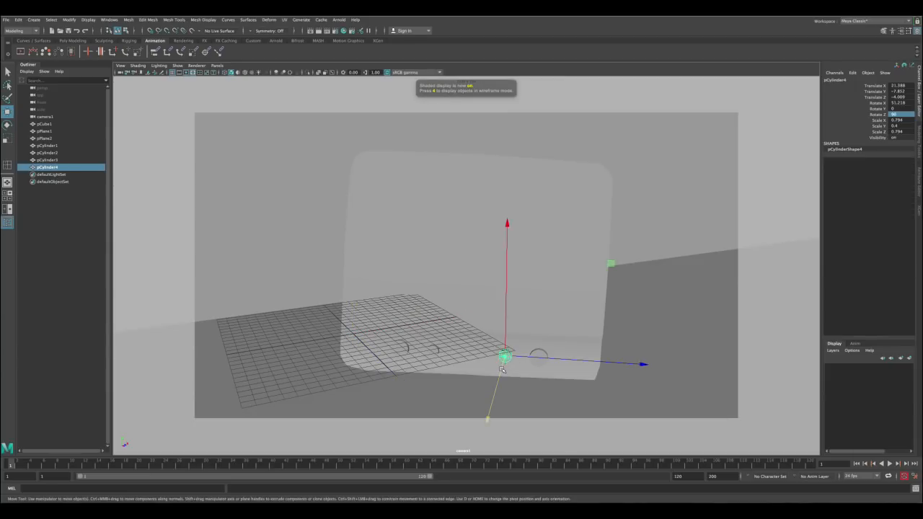
Adjust the copied cylinder's depth and height so it matches the small right knob in the photo.
left_click_drag(501, 361, 505, 367)
key("4")
left_click(516, 384)
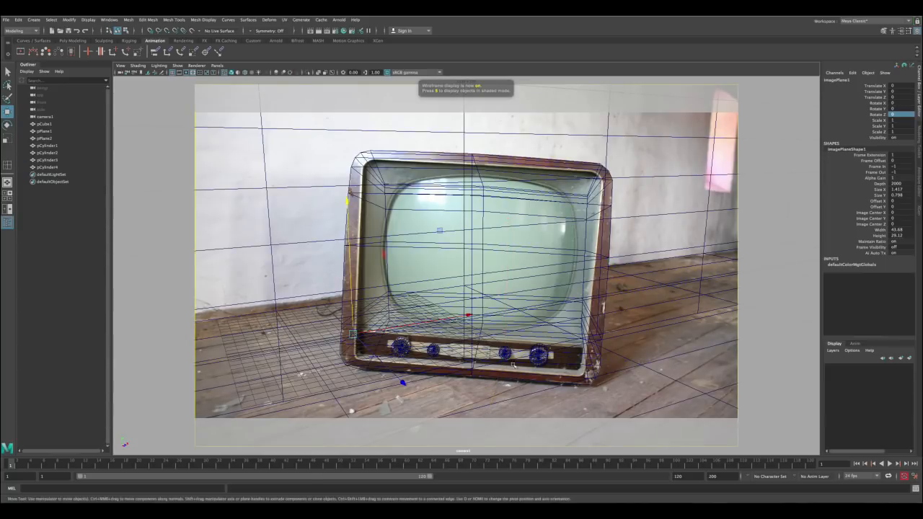
left_click(509, 356)
mouse_move(505, 338)
left_mouse_down()
mouse_move(513, 339)
mouse_move(506, 343)
left_mouse_up()
left_click(514, 383)
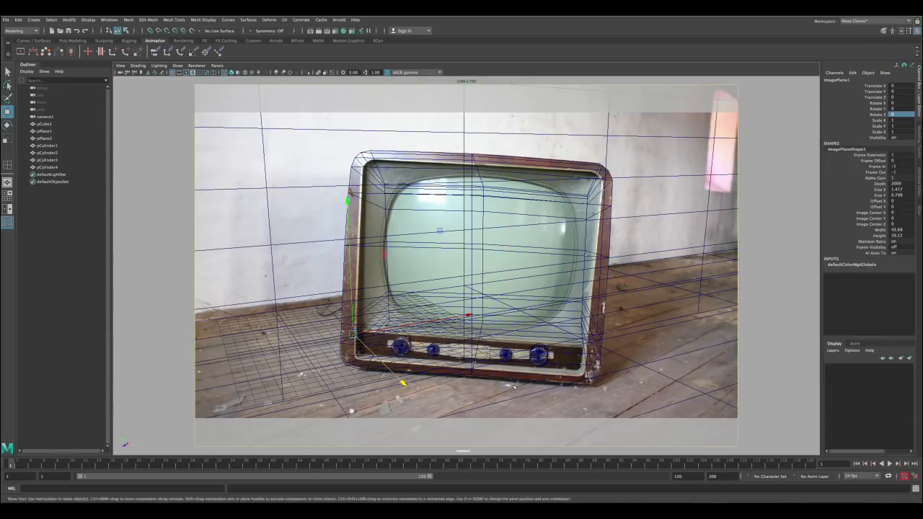
key("5")
key("4")
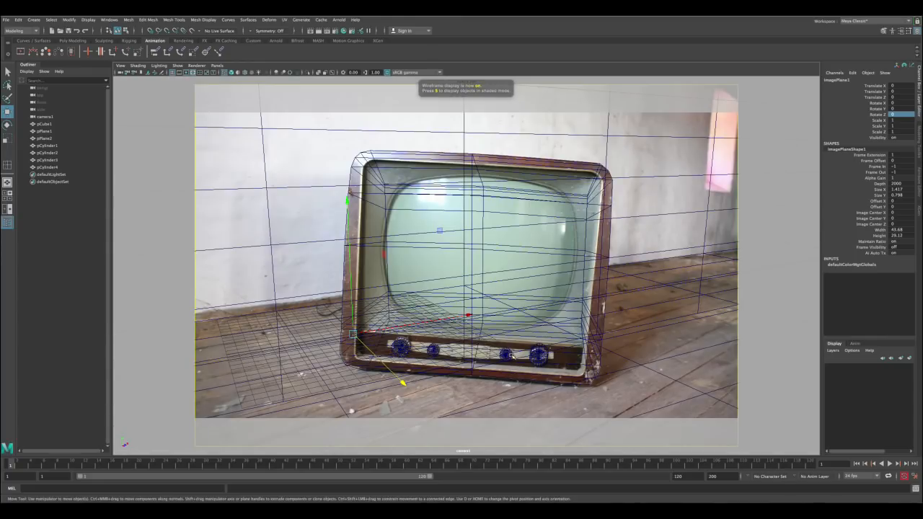
Examine the TV model with its four knobs in the perspective view, then show all four viewports.
key("5")
key("space")
left_click(177, 442)
key("space")
key("q")
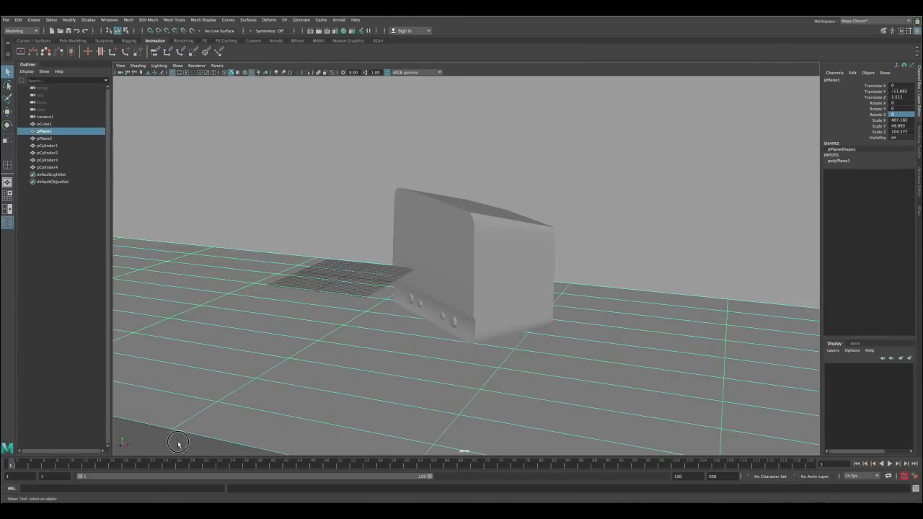
left_click(565, 237)
left_click_drag(565, 237, 454, 277, "alt")
key("space")
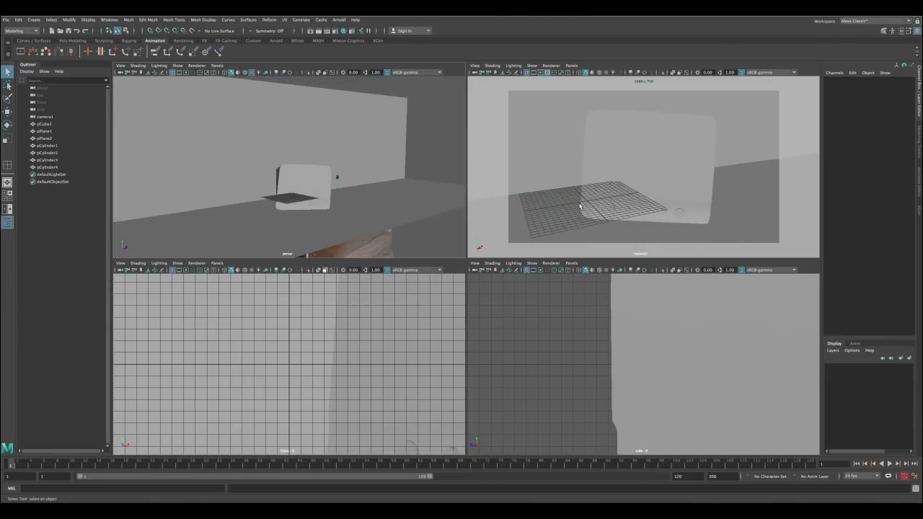
Compare the scene geometry in wireframe with the television photo through the matched camera.
key("space")
key("4")
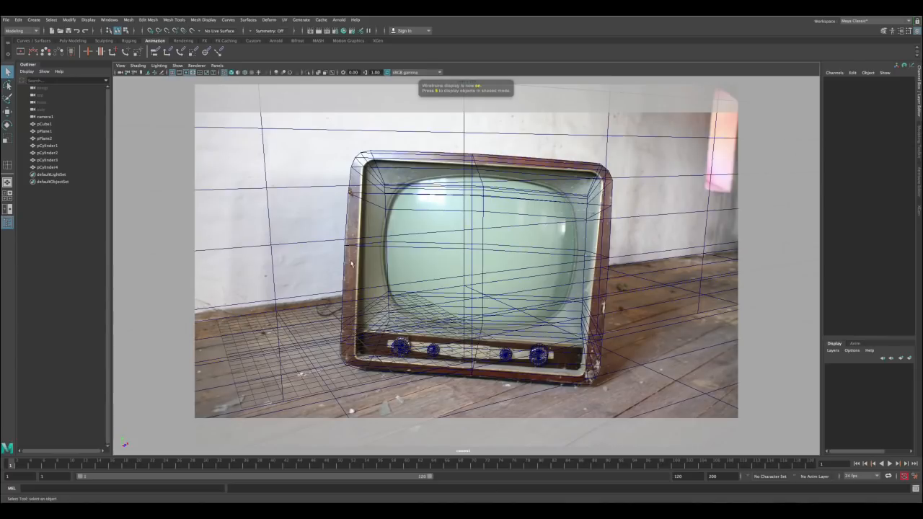
key("space")
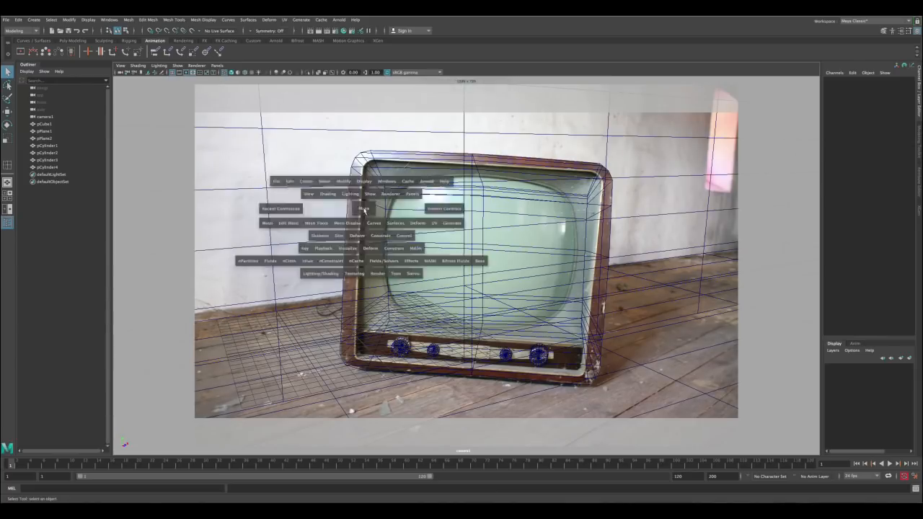
key("space")
Select the TV body, its four knobs, the wall and the floor and assign them a new Surface Shader.
left_click_drag(368, 229, 439, 358, "alt")
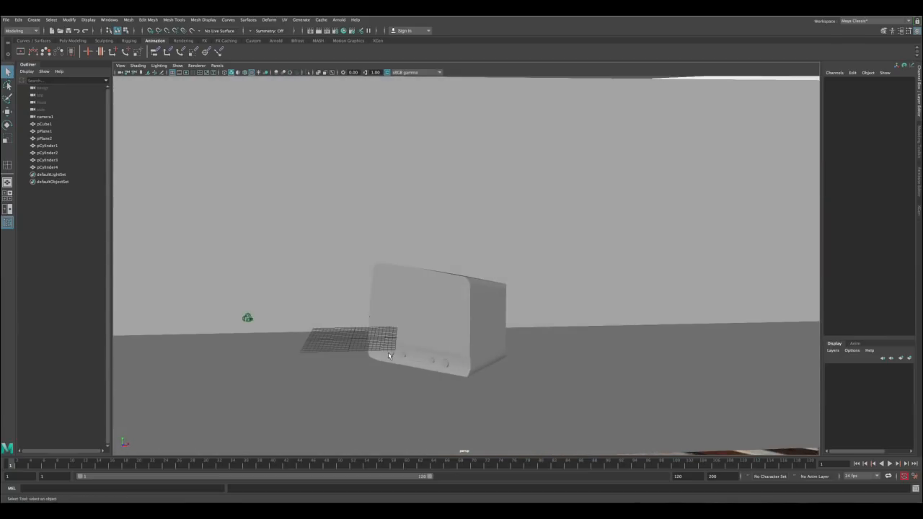
left_click(389, 354)
left_click(403, 355, "shift")
left_click(432, 359, "shift")
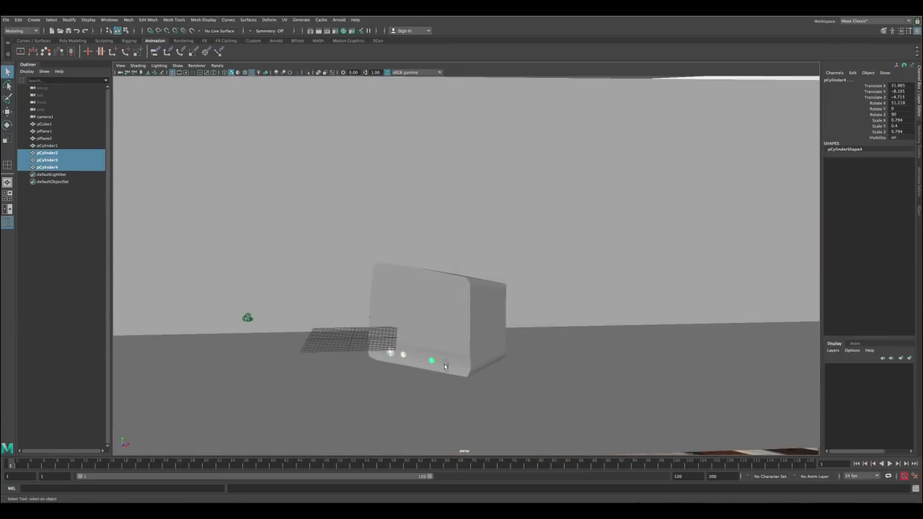
left_click(445, 366, "shift")
left_click(442, 326, "shift")
left_click(433, 194, "shift")
right_click_drag(518, 303, 477, 274, "alt")
left_click(518, 346, "shift")
left_click_drag(504, 343, 498, 302, "alt")
right_click(489, 290)
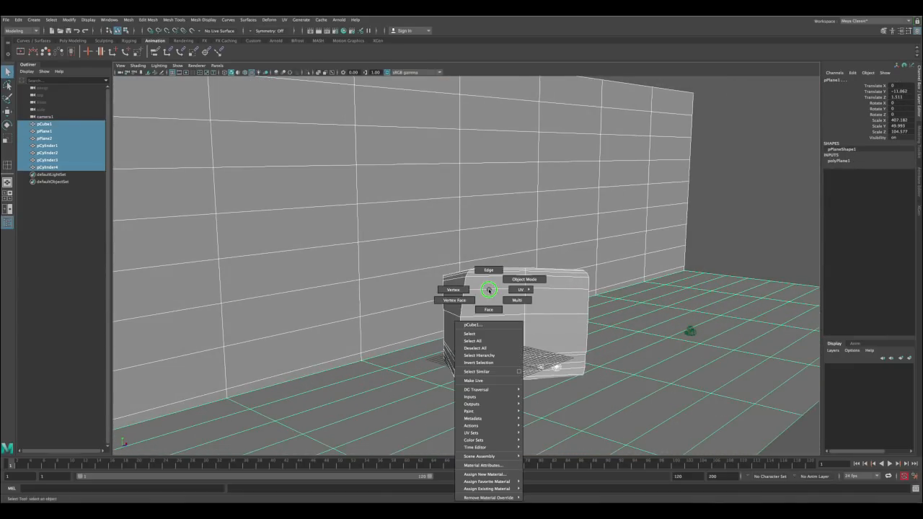
left_click(486, 474)
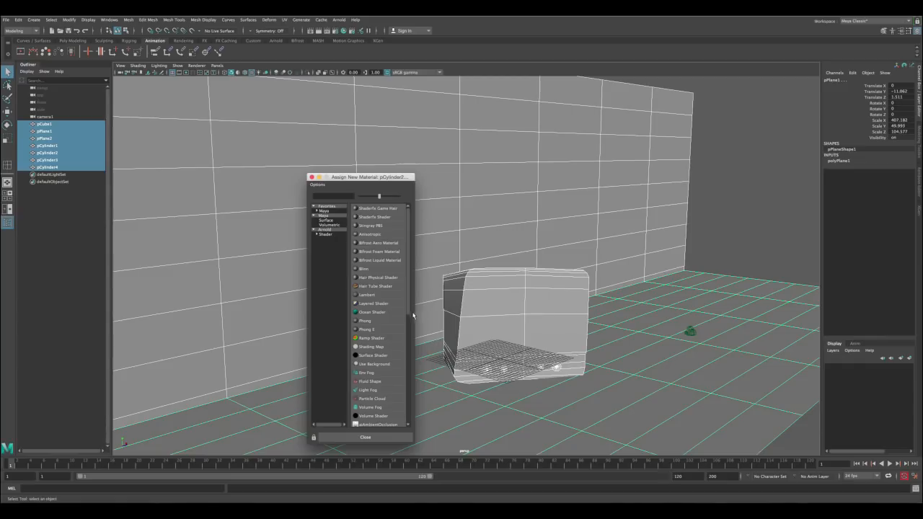
left_click(366, 355)
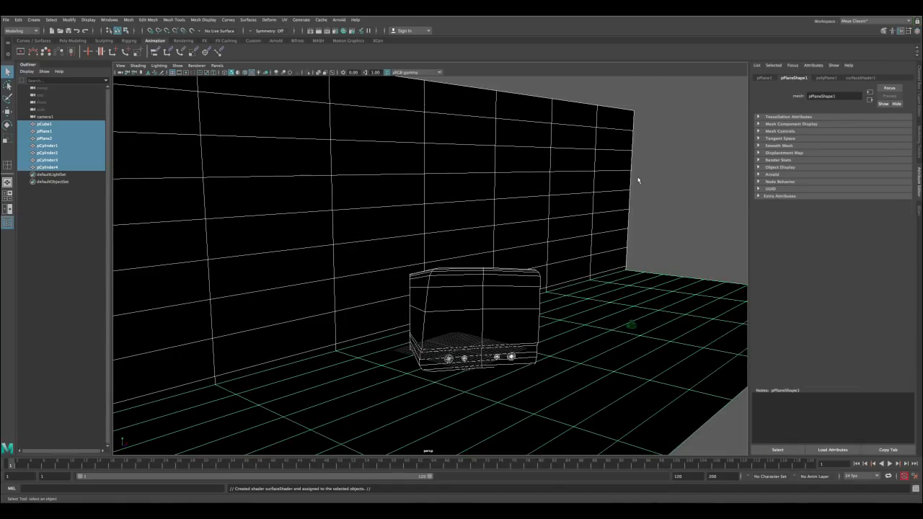
Rename the new surface shader to ProjectionFull.
left_click(861, 78)
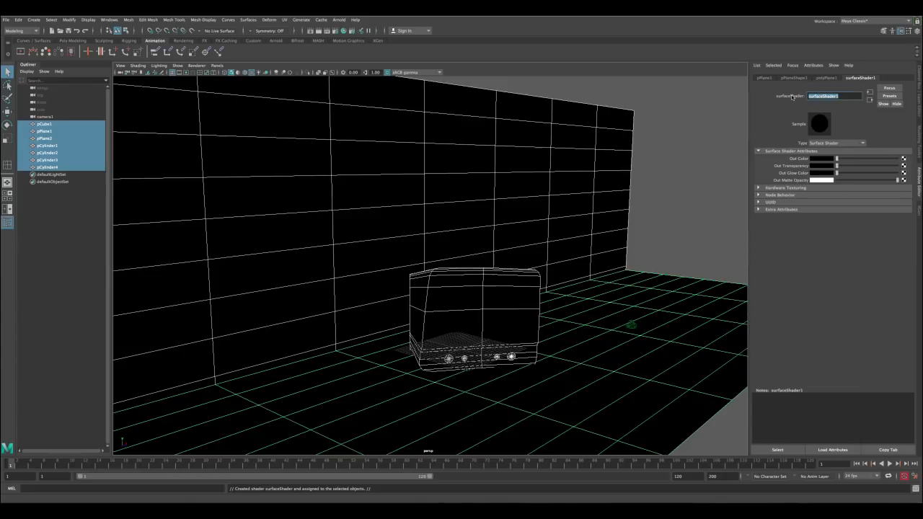
type("frojectionFull")
key("Return")
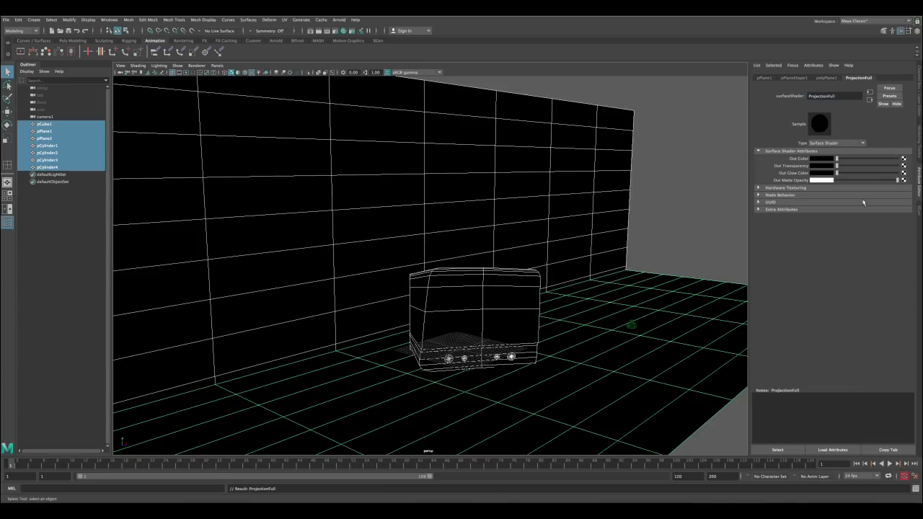
Connect a file texture created as a projection to the shader's Out Color and load the full TV image, tv-projection-fullimage.jpg.
left_click(901, 161)
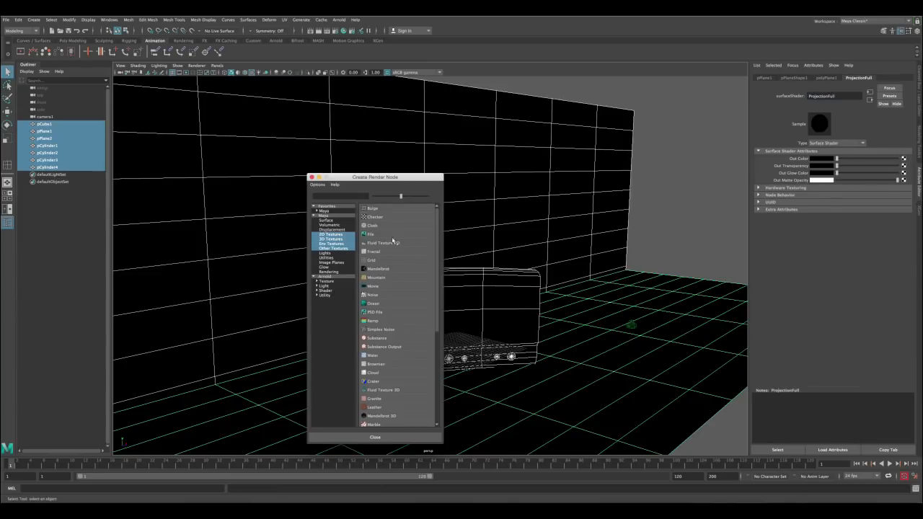
right_click_drag(371, 237, 382, 253)
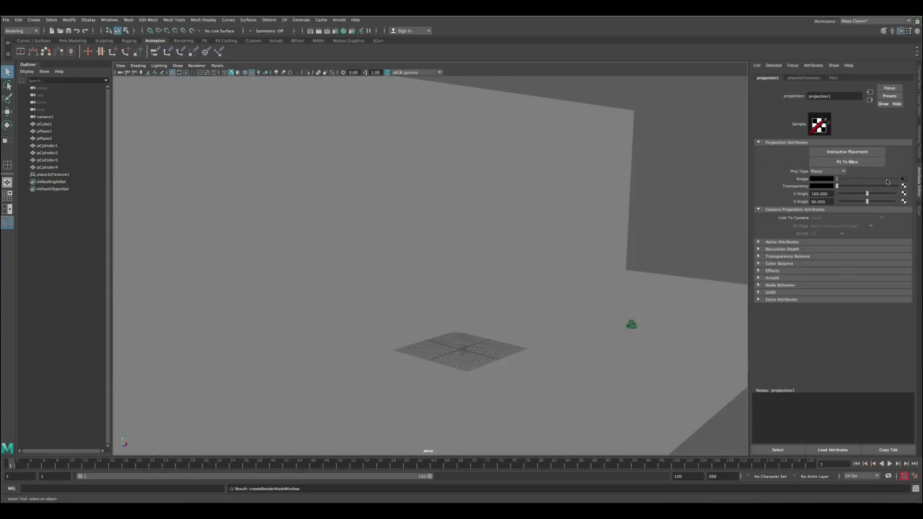
left_click(903, 182)
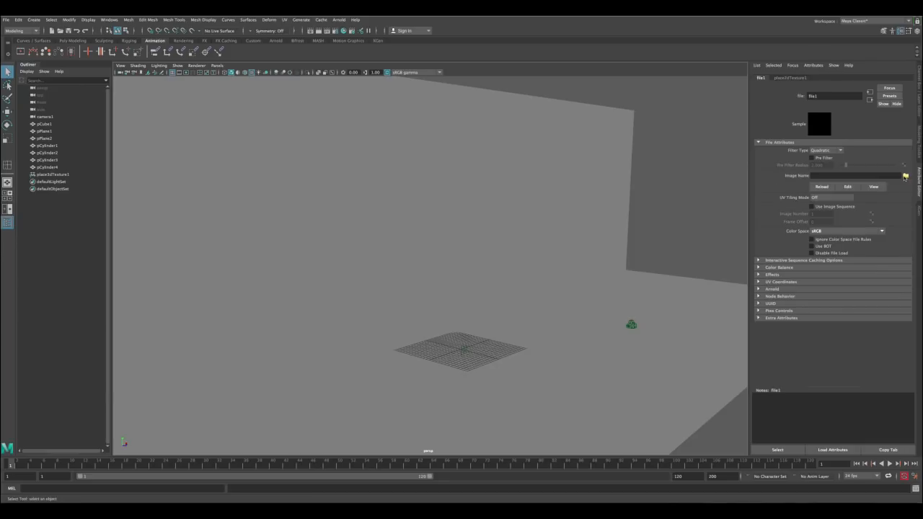
left_click(906, 176)
left_click(209, 124)
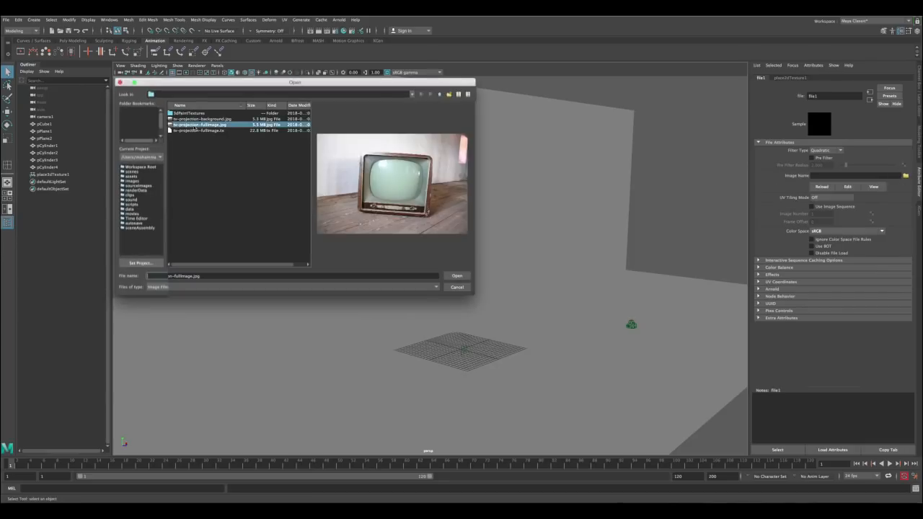
left_click(457, 275)
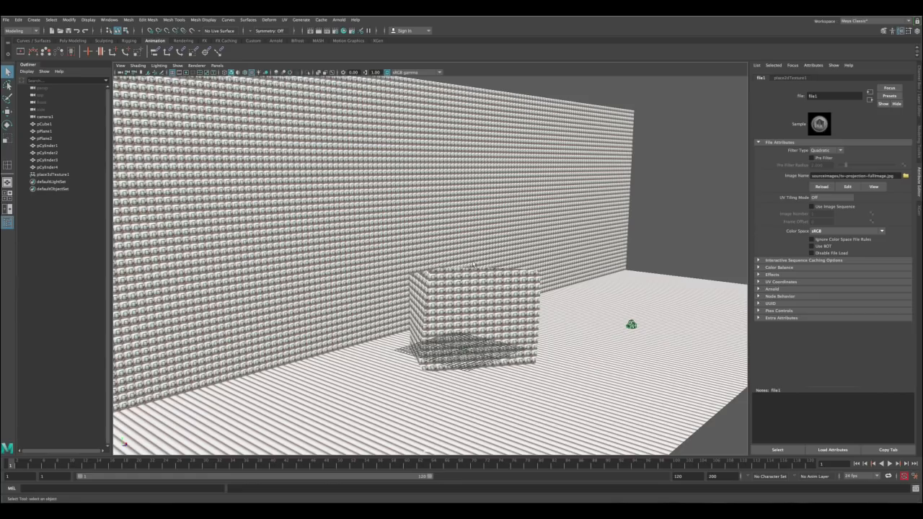
Set the projection type to Perspective and link the projection to cameraShape1.
left_click(870, 101)
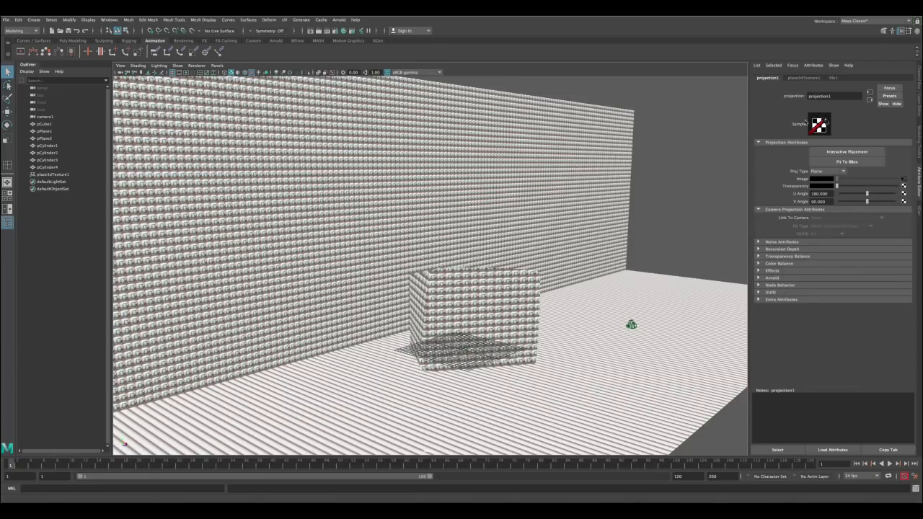
left_click(821, 171)
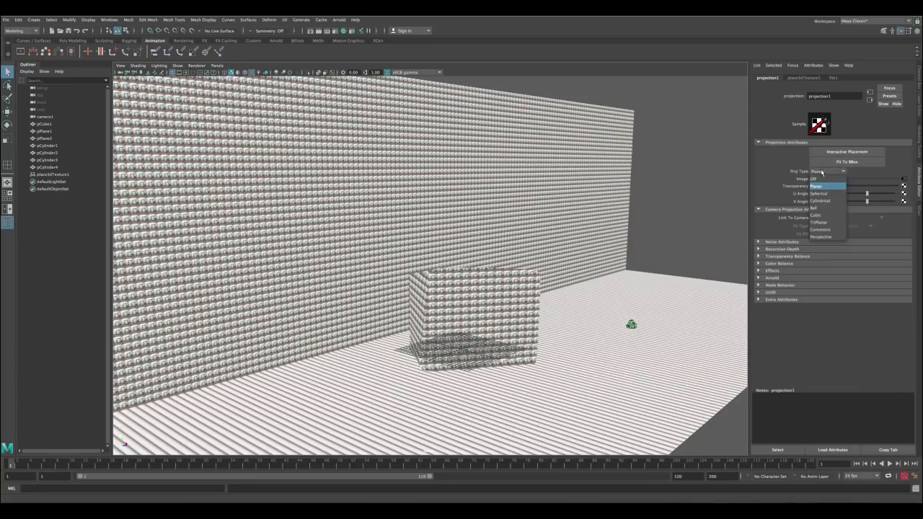
left_click(820, 236)
left_click(818, 217)
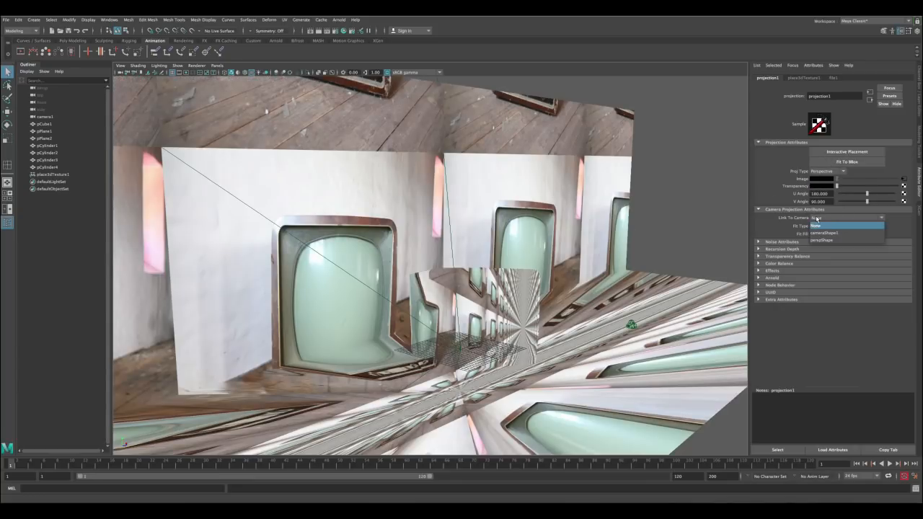
left_click(823, 232)
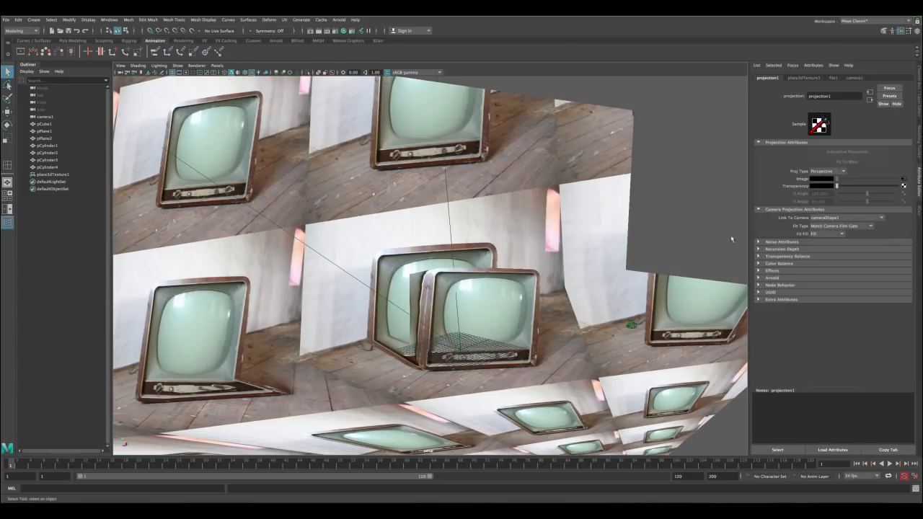
Try the Match Camera Resolution fit type on the projection, then return it to Match Camera Film Gate.
left_click_drag(542, 260, 534, 289, "alt")
left_click(827, 227)
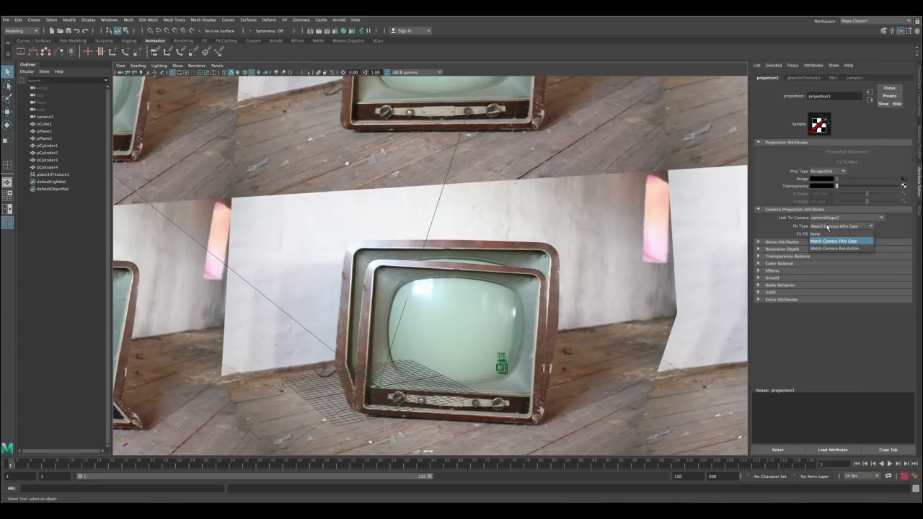
left_click(827, 248)
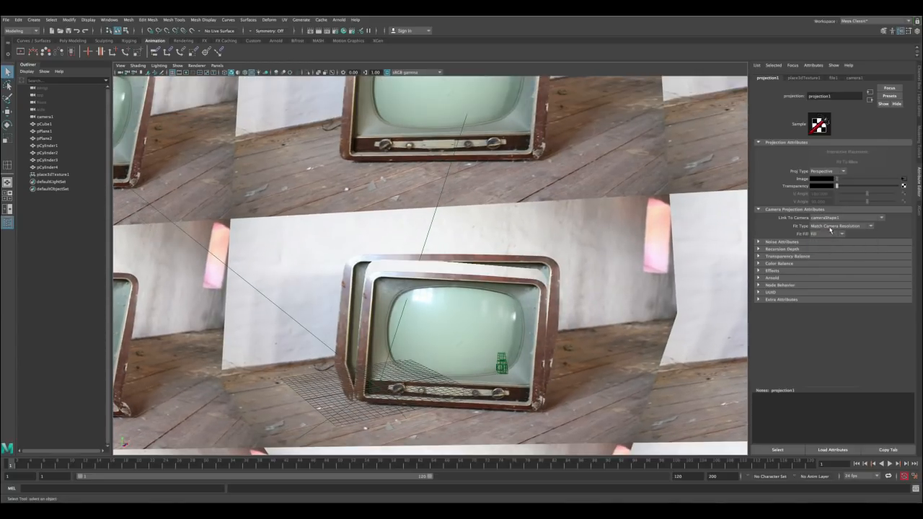
left_click_drag(495, 260, 462, 252, "alt")
right_click_drag(494, 249, 576, 251, "alt")
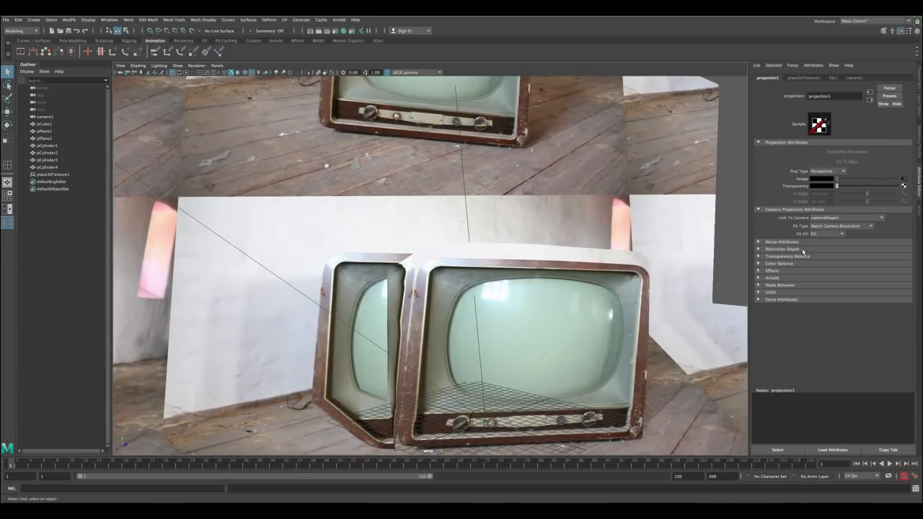
left_click_drag(472, 266, 585, 255, "alt")
left_click(829, 226)
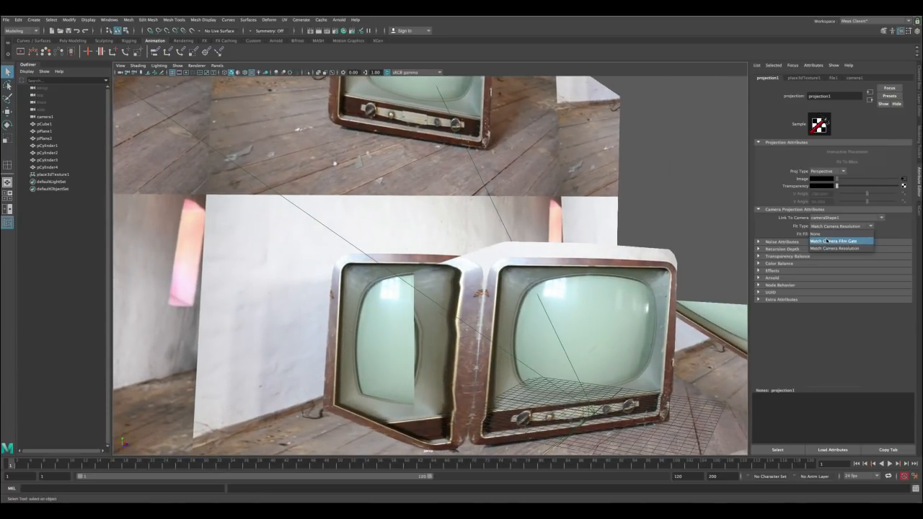
left_click(829, 241)
left_click_drag(548, 264, 554, 264, "alt")
left_click_drag(606, 279, 492, 294, "alt")
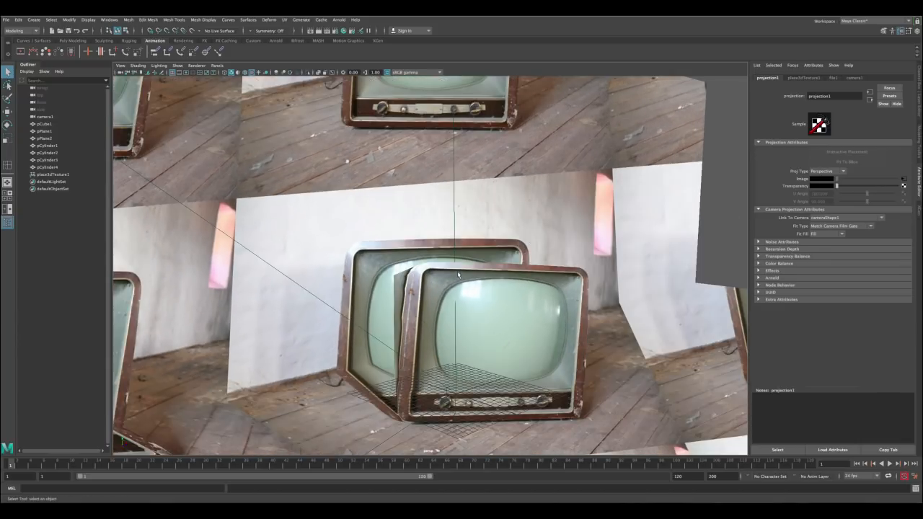
Show the textured projection through the matched camera and make a test render of the current frame.
key("space")
key("space")
key("6")
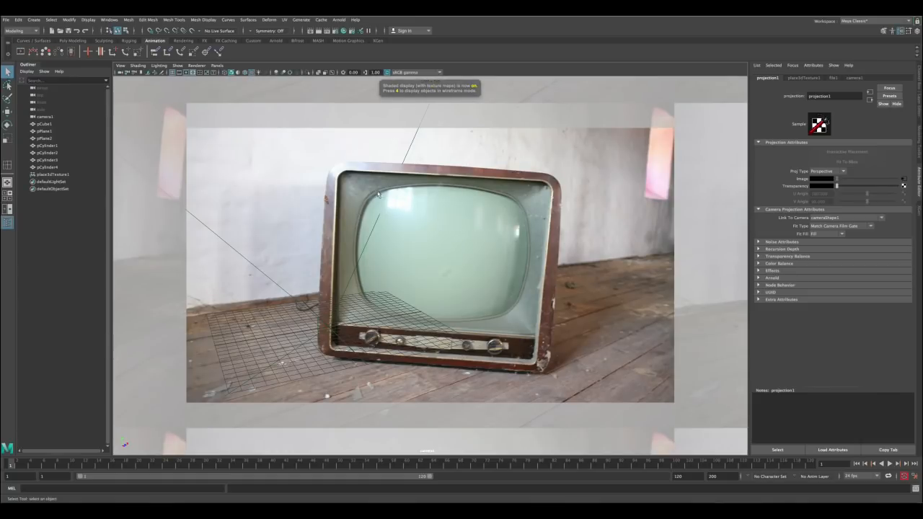
left_click(318, 30)
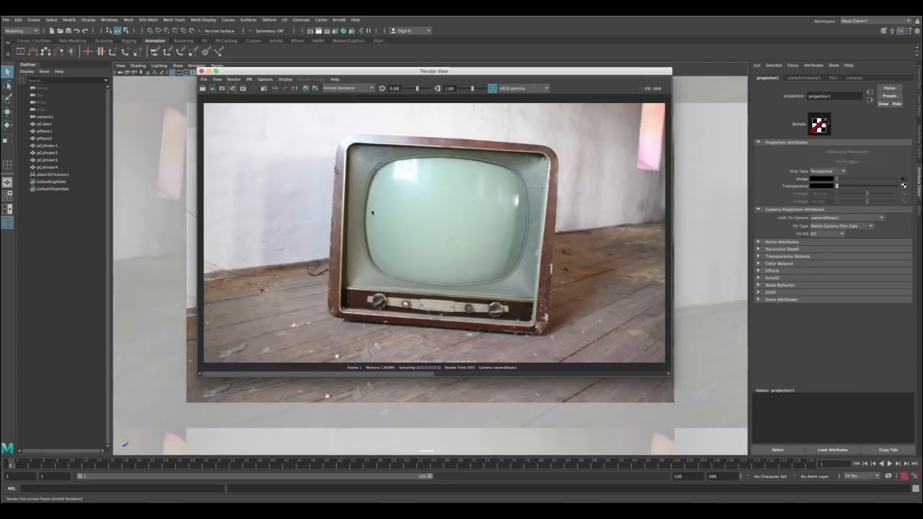
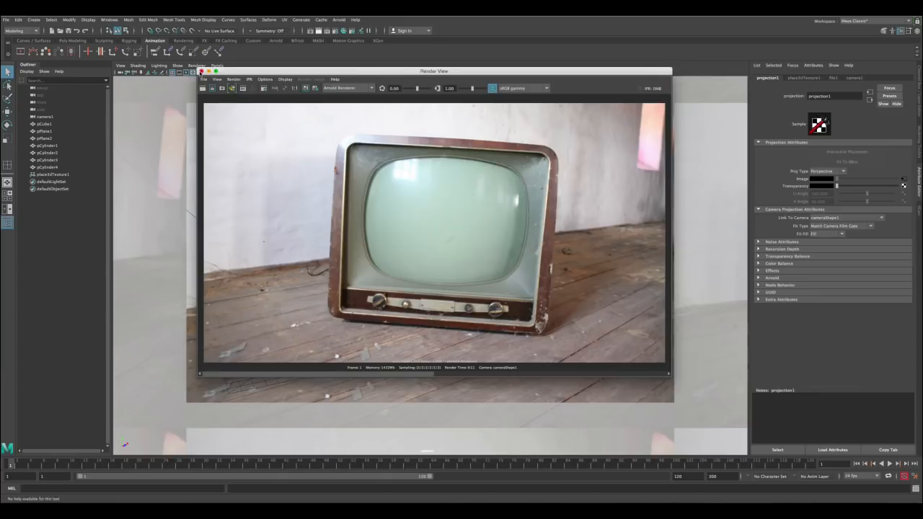
left_click(201, 71)
Examine from several angles in the perspective view how the projected photo falls on the TV's side, wall and floor.
key("space")
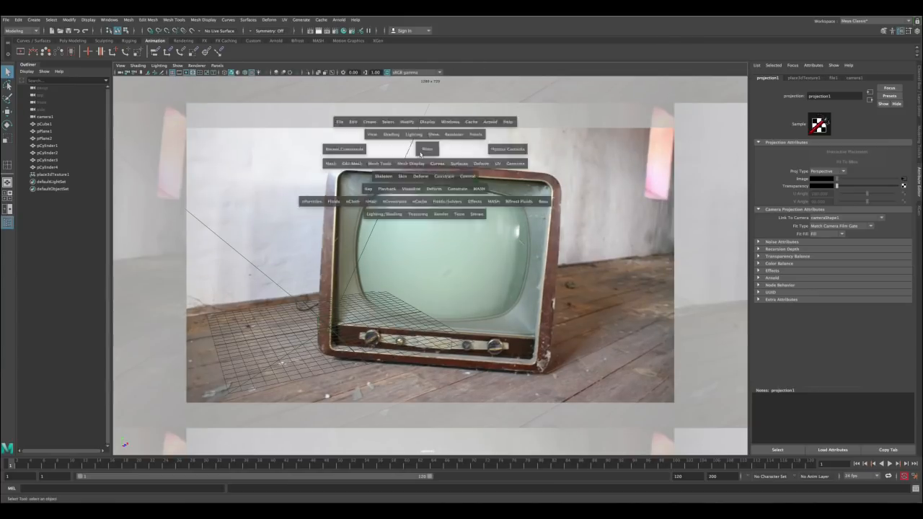
key("space")
left_click_drag(390, 242, 484, 179, "alt")
right_click_drag(355, 278, 508, 374, "alt")
left_click_drag(508, 374, 423, 385, "alt")
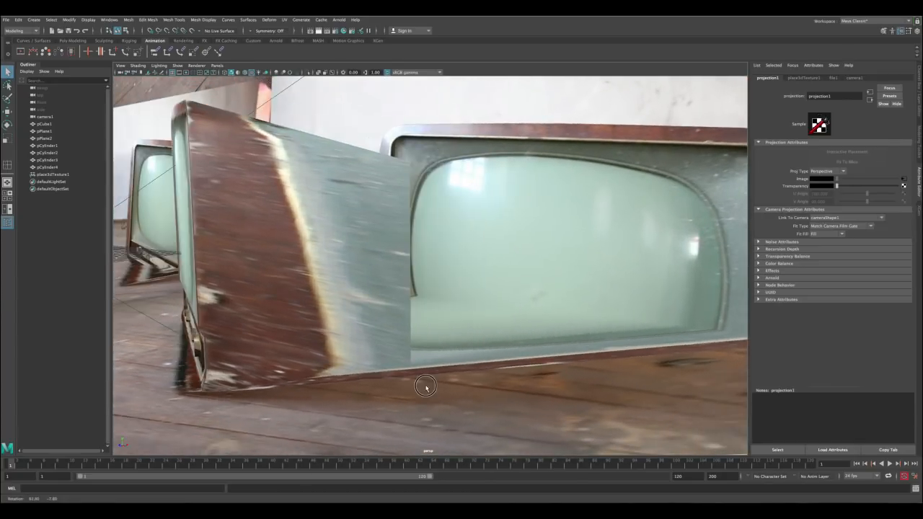
right_click_drag(447, 306, 459, 222, "alt")
left_click_drag(459, 222, 482, 239, "alt")
middle_click_drag(482, 238, 472, 248, "alt")
mouse_move(472, 247)
left_mouse_down("alt")
mouse_move(484, 283)
mouse_move(473, 294)
mouse_move(473, 235)
left_mouse_up("alt")
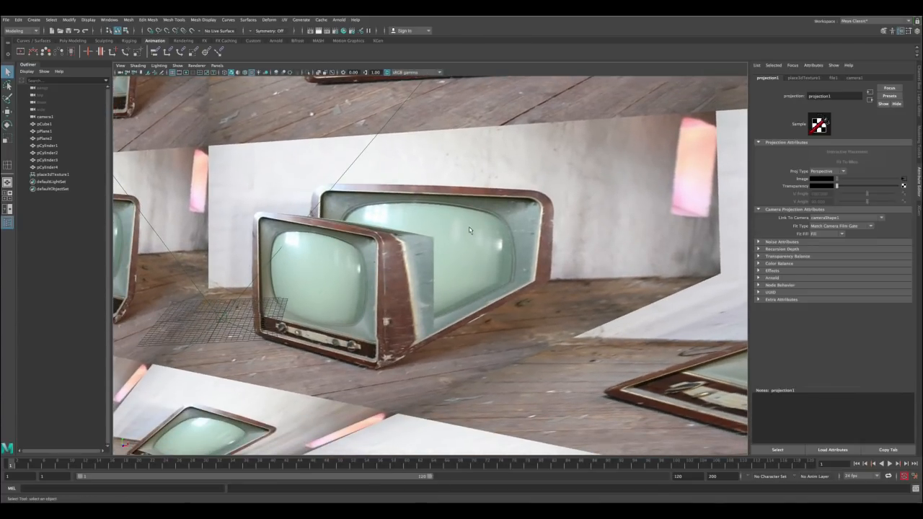
right_click_drag(470, 230, 457, 226, "alt")
mouse_move(457, 226)
left_mouse_down("alt")
mouse_move(426, 191)
mouse_move(468, 232)
left_mouse_up("alt")
Select the wall and floor planes together and open the Hypershade.
left_click(467, 231)
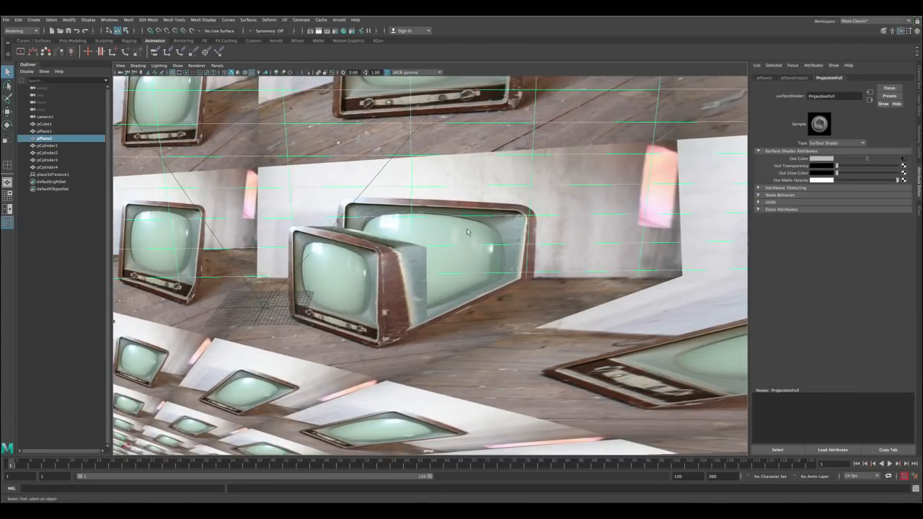
left_click(482, 316, "shift")
left_click_drag(482, 316, 502, 312, "alt")
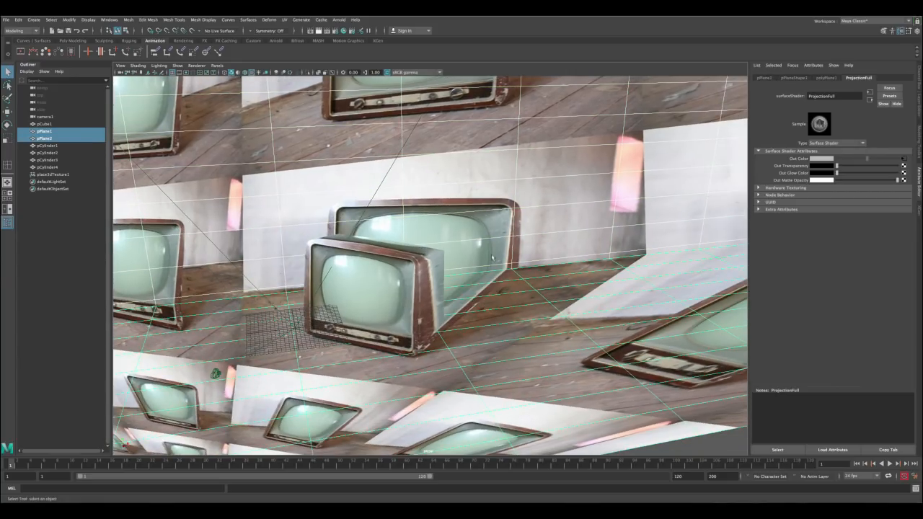
middle_click_drag(520, 260, 481, 284, "alt")
left_click_drag(481, 284, 482, 281, "alt")
right_click_drag(469, 242, 456, 239, "alt")
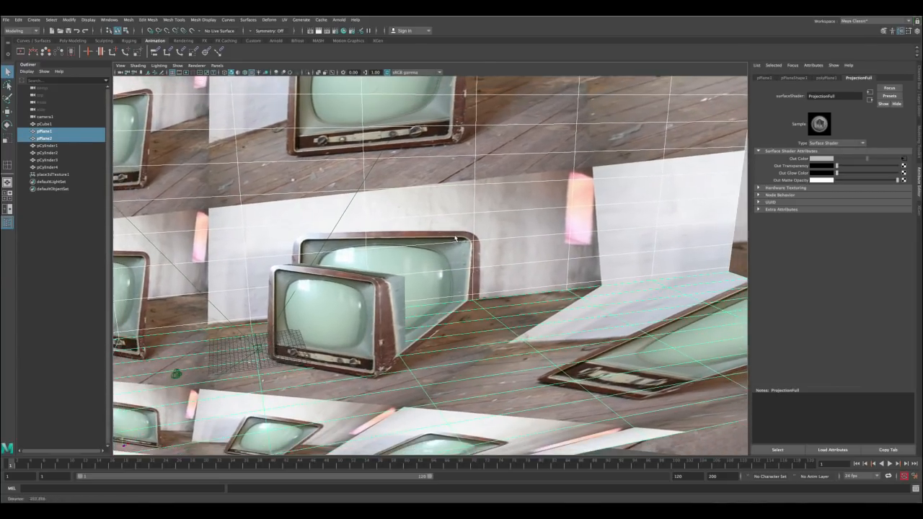
left_click_drag(455, 238, 460, 233, "alt")
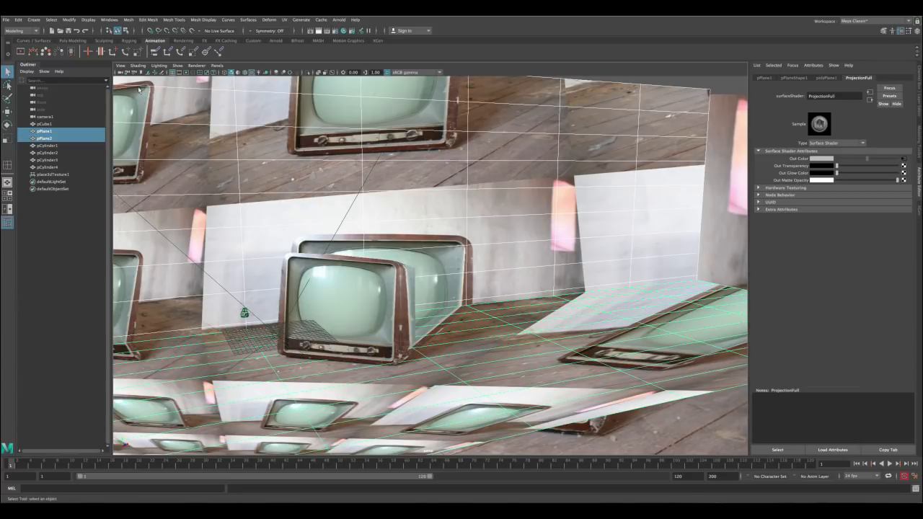
left_click(109, 19)
mouse_move(133, 67)
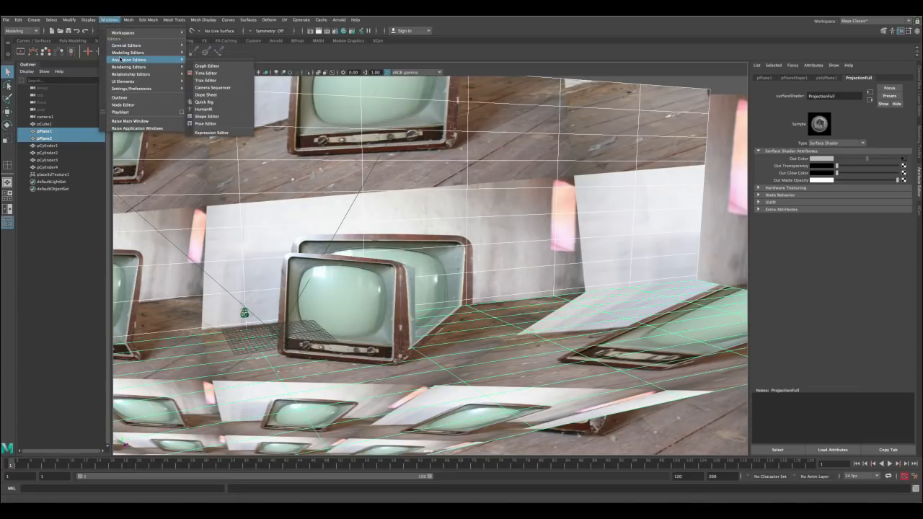
left_click(207, 87)
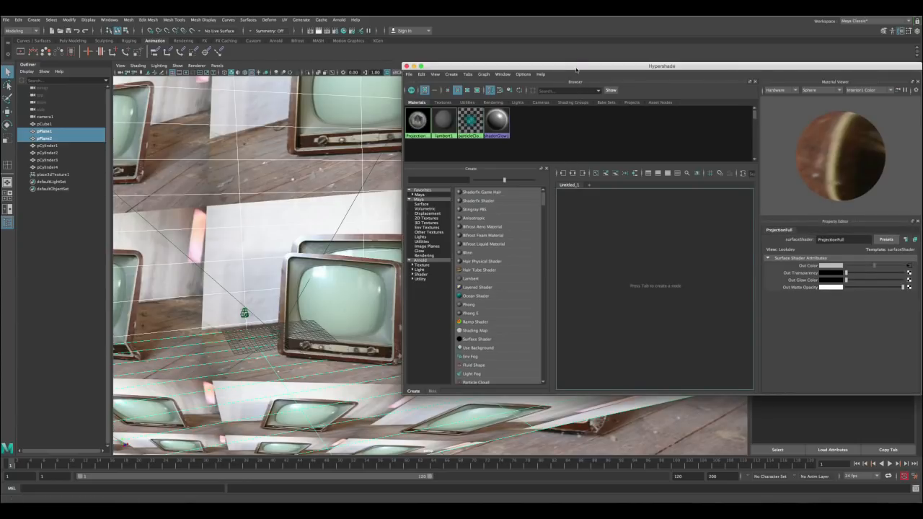
Duplicate the full ProjectionFull material together with its shading network.
left_click_drag(576, 70, 528, 77)
left_click(370, 129)
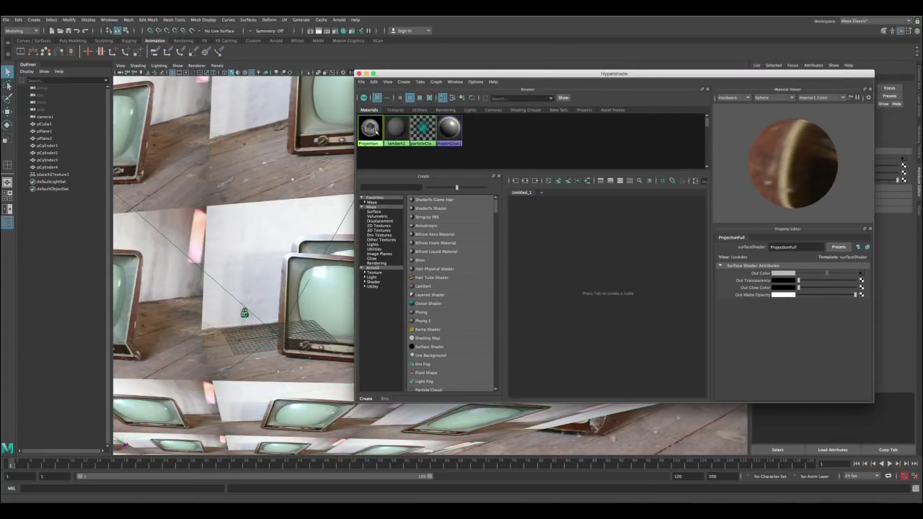
left_click(375, 81)
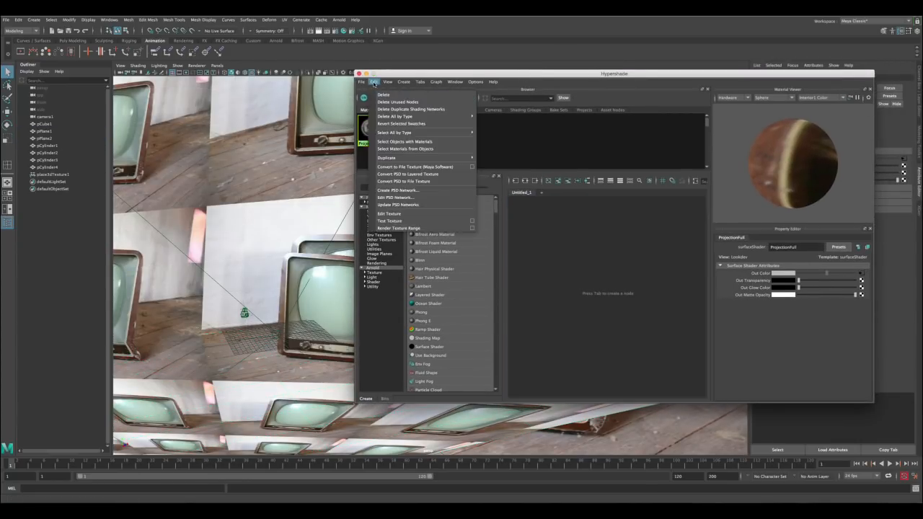
mouse_move(393, 157)
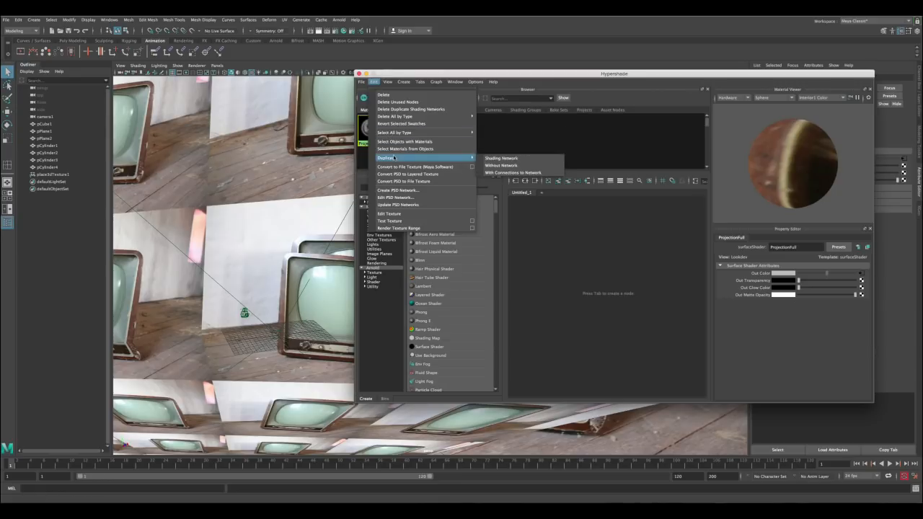
left_click(509, 159)
Rename the duplicated surface shader as ProjectionBackground.
right_click_drag(639, 292, 569, 244, "alt")
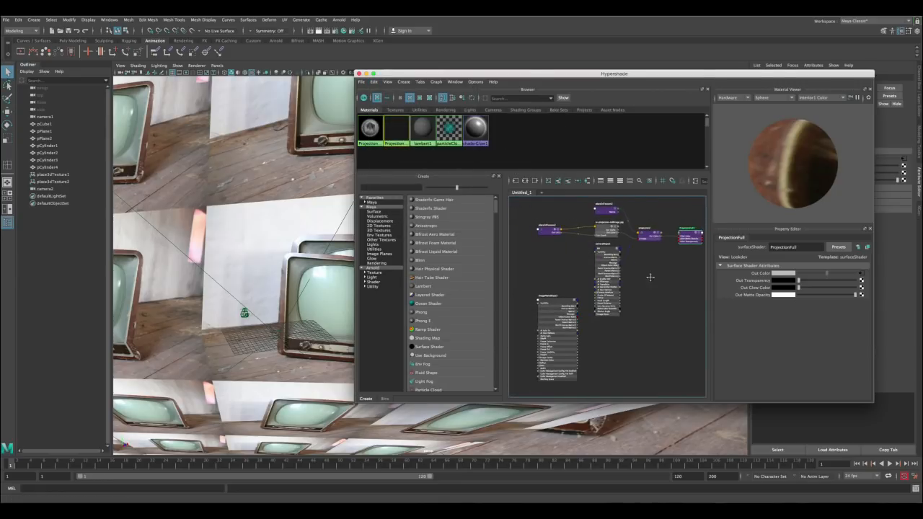
middle_click_drag(651, 276, 633, 296, "alt")
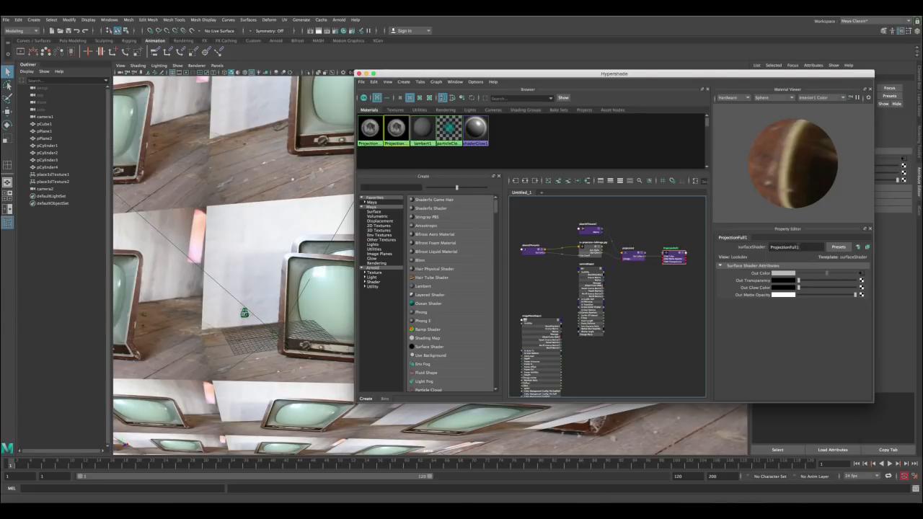
left_click(800, 247)
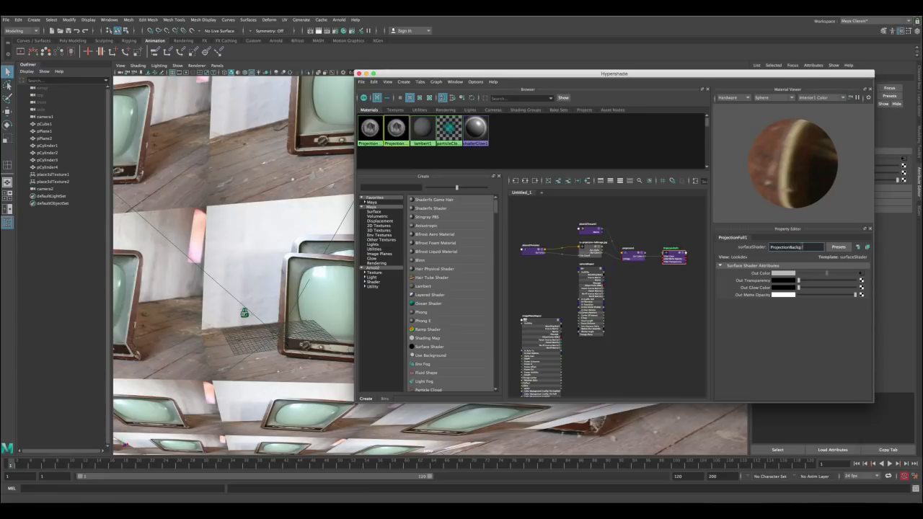
key("Return")
Replace the image in the duplicated network's file texture with tv-projection-background.jpg.
left_click(603, 266)
scroll(606, 268, "up", 5)
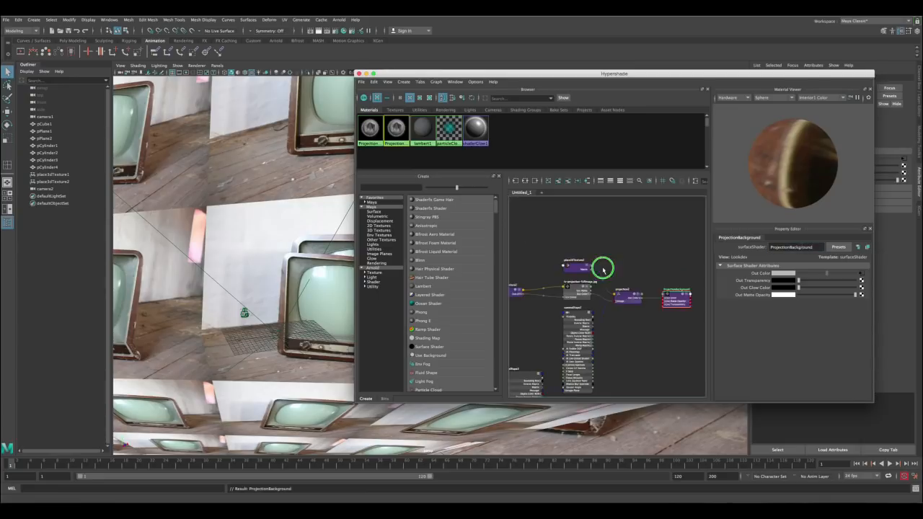
left_click(598, 271)
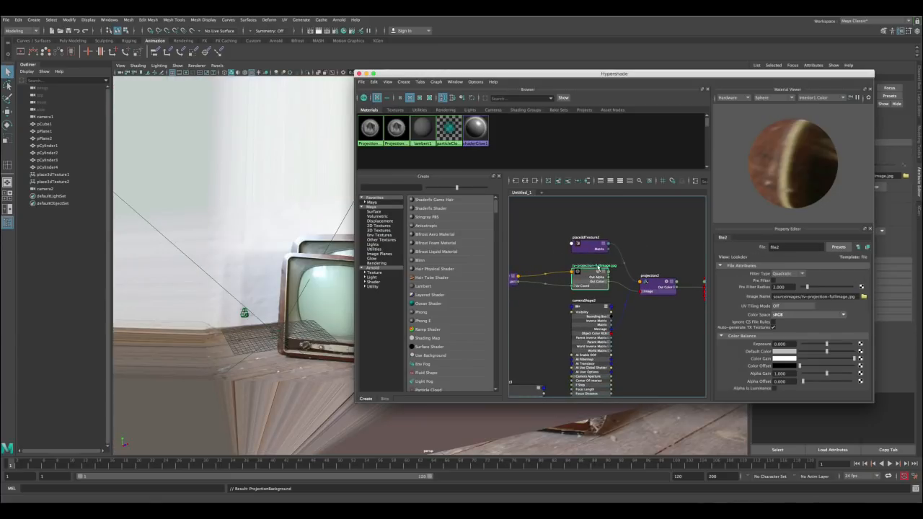
left_click(864, 296)
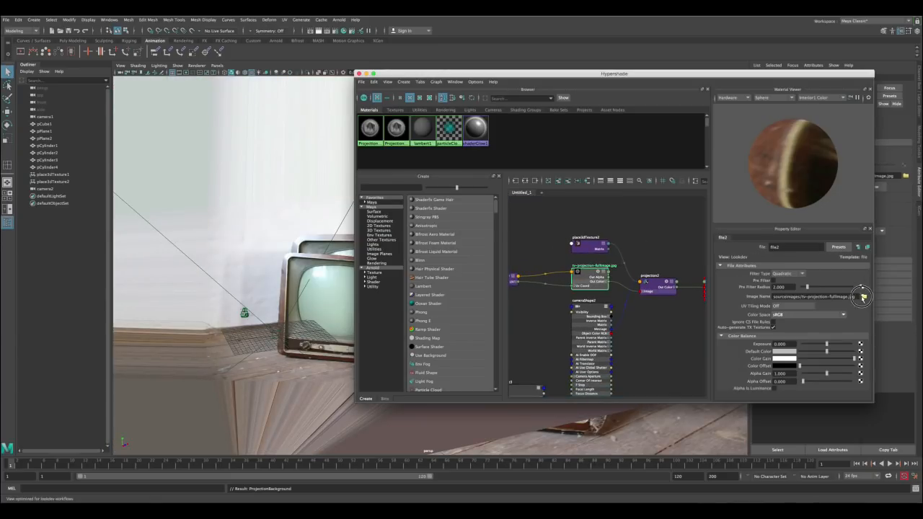
left_click(208, 119)
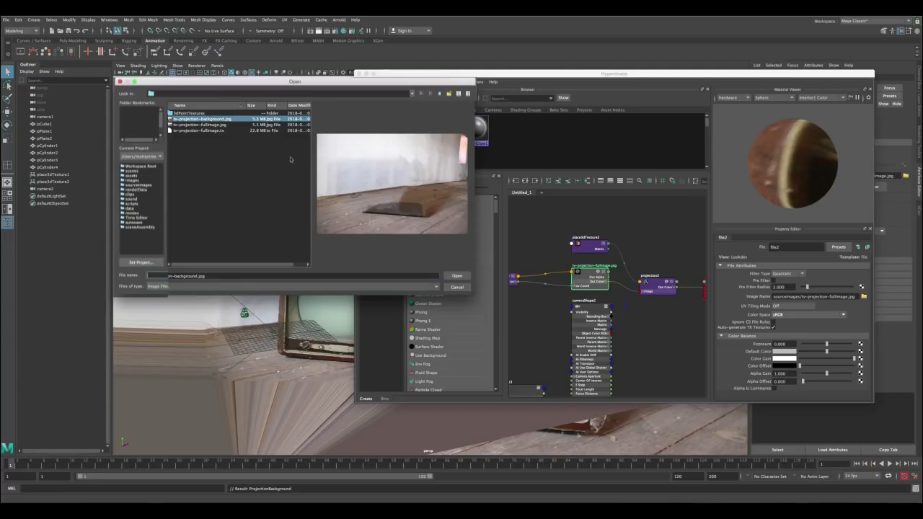
left_click(221, 125)
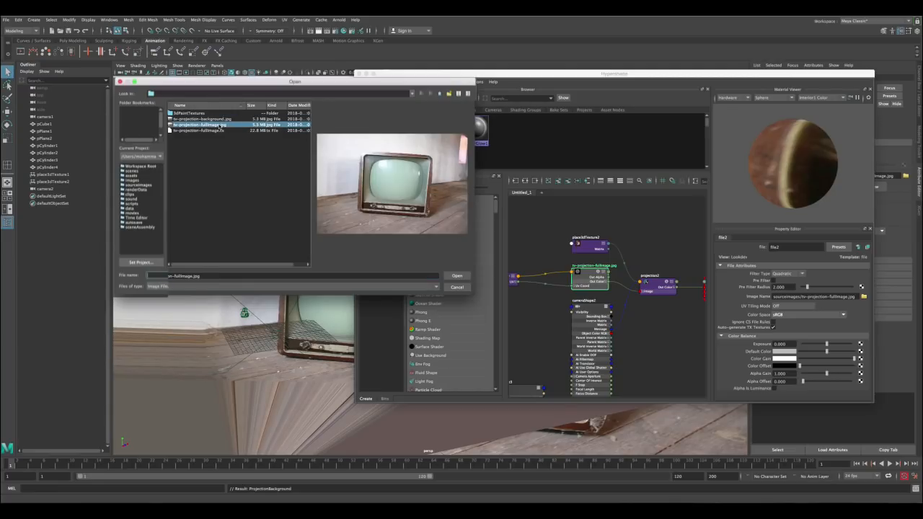
left_click(225, 119)
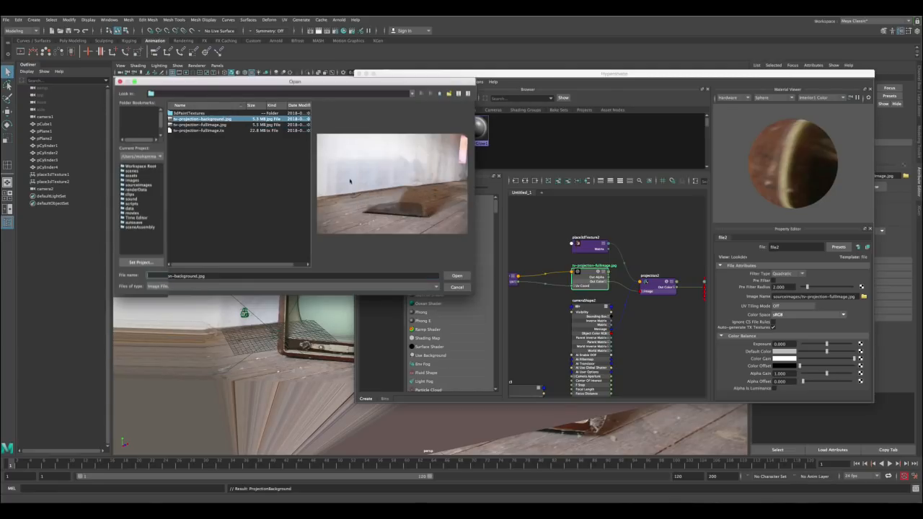
left_click(456, 275)
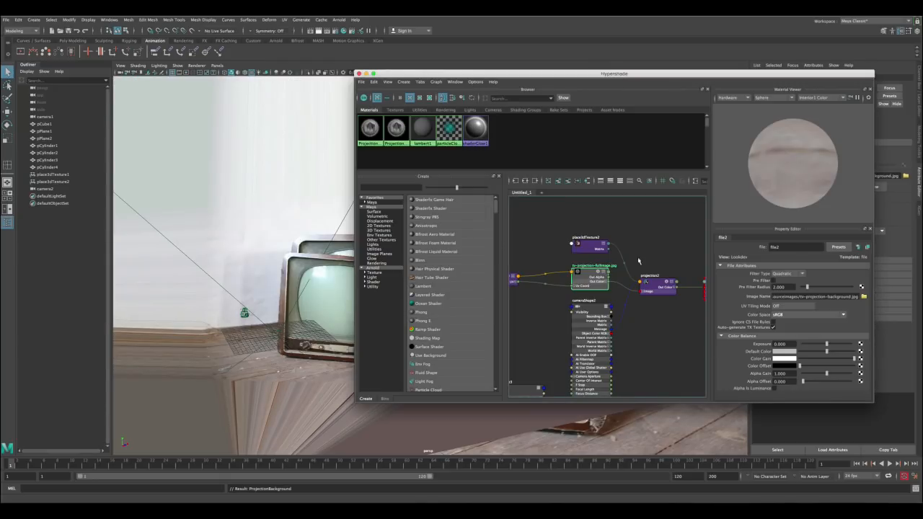
Assign the ProjectionBackground material to the wall and floor planes and close the Hypershade.
left_click_drag(544, 73, 772, 77)
left_click_drag(474, 199, 462, 230, "alt")
left_click(463, 231)
left_click(470, 324, "shift")
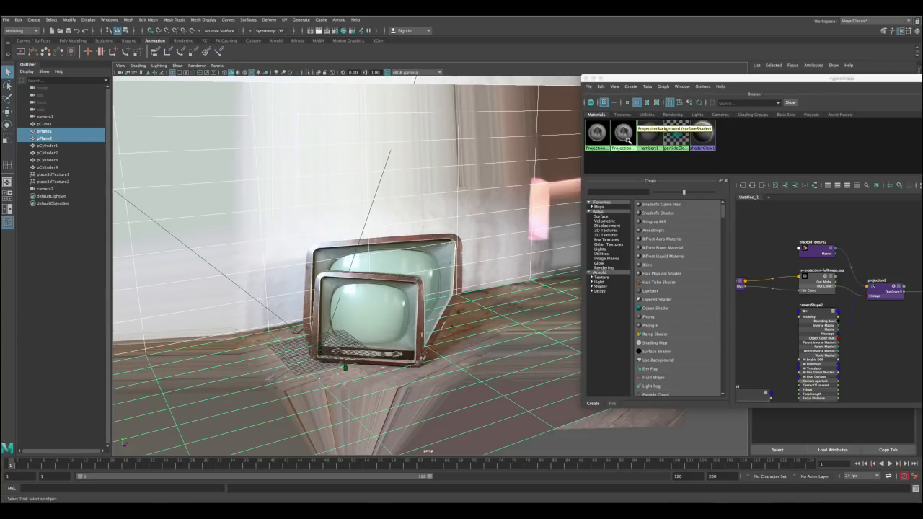
right_click(622, 135)
left_click(620, 177)
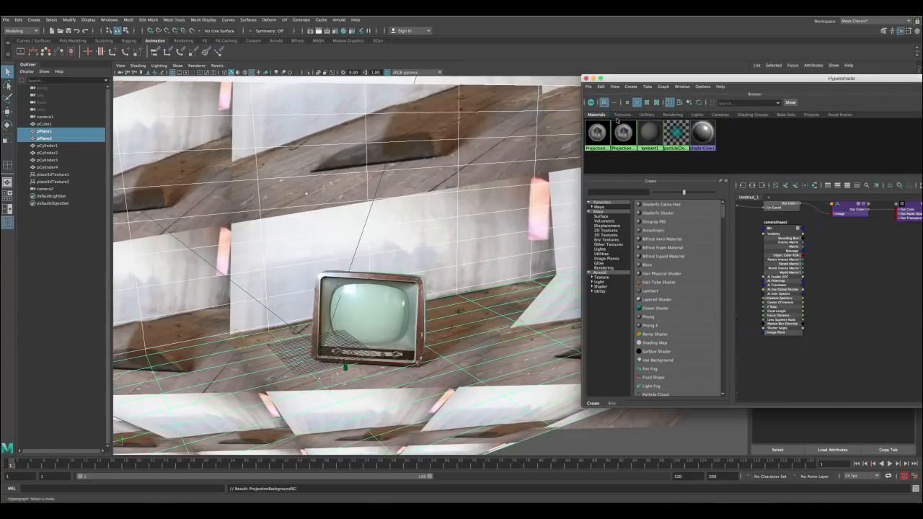
left_click(586, 79)
Examine the background projection behind the TV from several angles and compare it with the matched camera's view.
left_click_drag(692, 351, 714, 351, "alt")
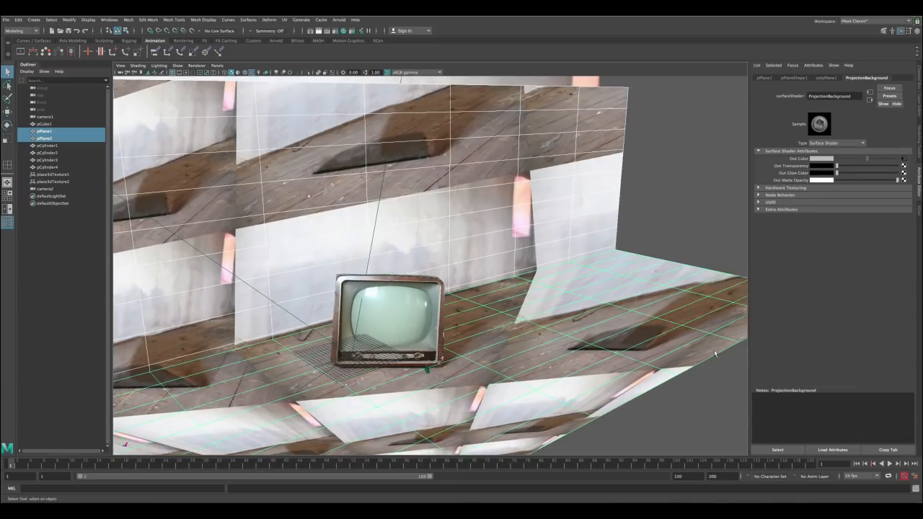
left_click(724, 397)
left_click_drag(513, 396, 519, 281, "alt")
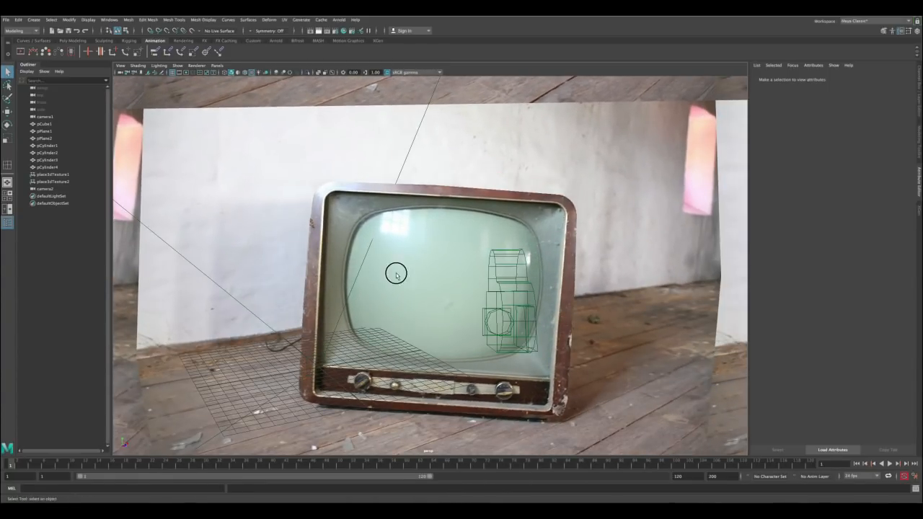
left_click_drag(396, 272, 366, 278, "alt")
left_click_drag(503, 316, 496, 279, "alt")
key("space")
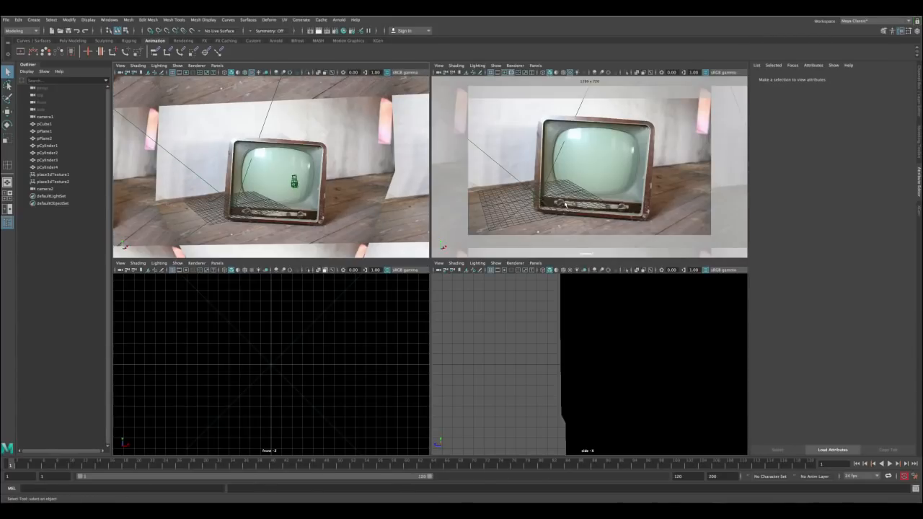
key("space")
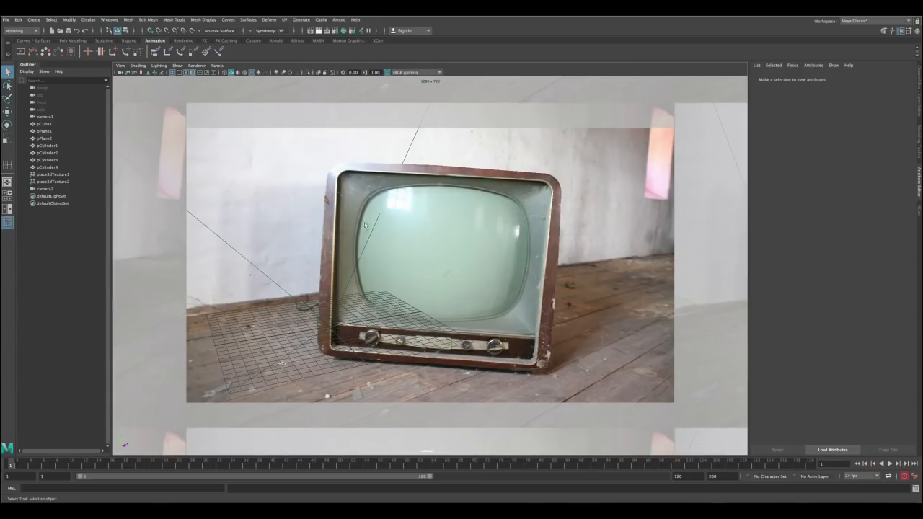
key("space")
key("space")
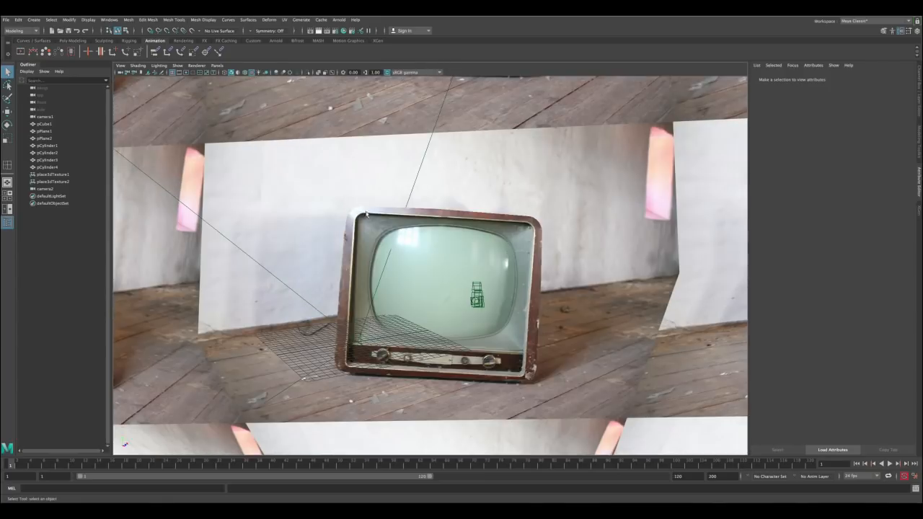
left_click_drag(328, 193, 575, 249, "alt")
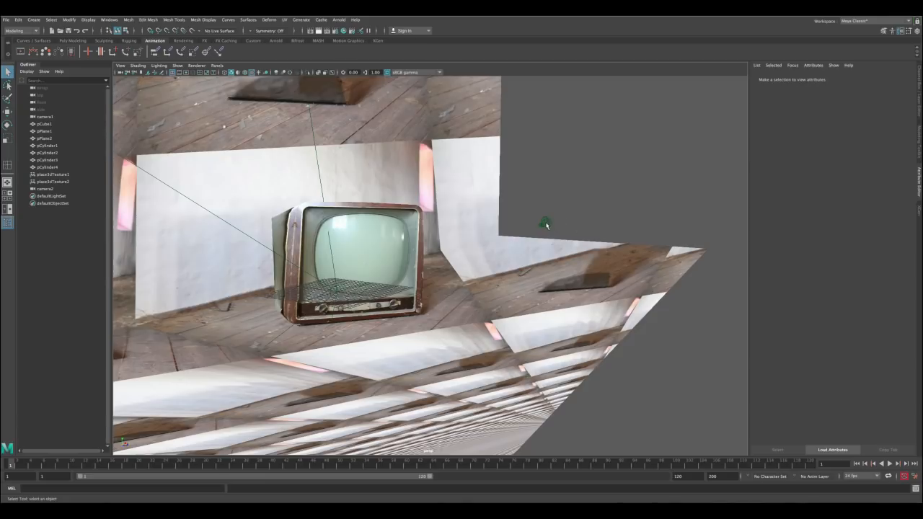
Select the matched projection camera, camera2, and duplicate it.
left_click(545, 224)
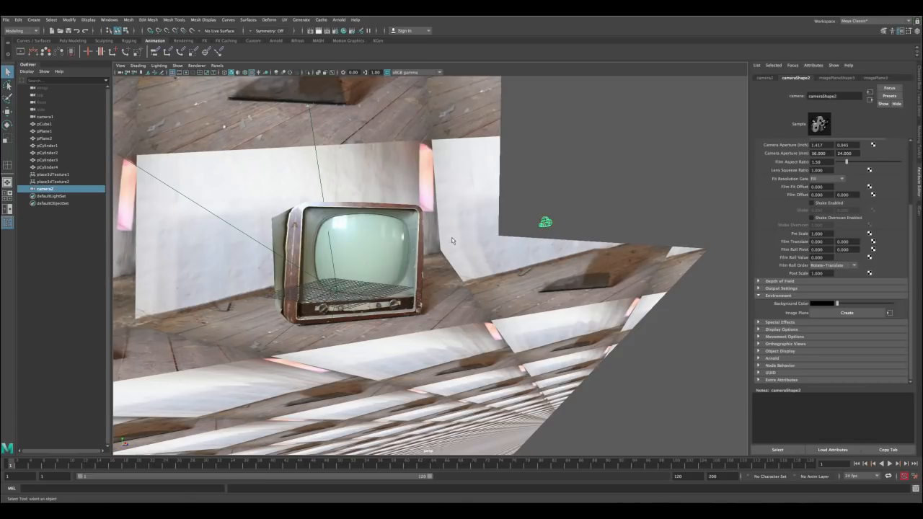
scroll(910, 220, "up", 2)
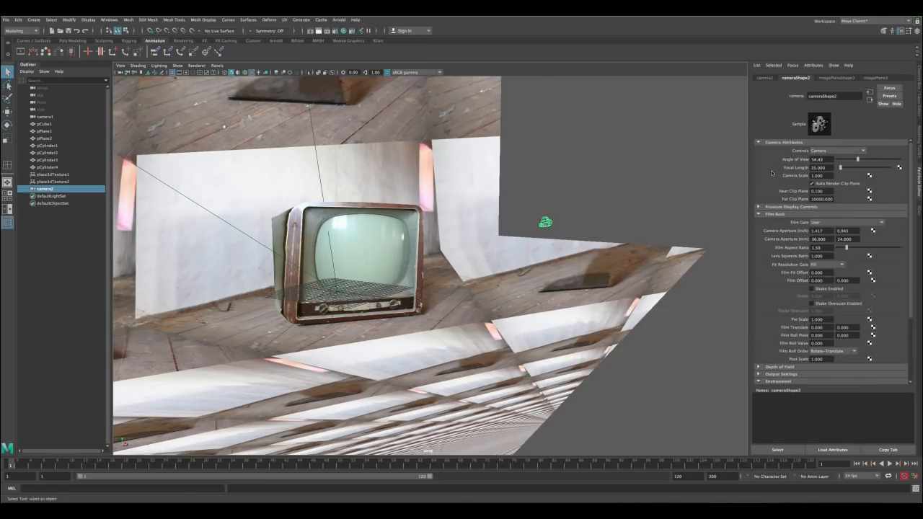
key("ctrl+a")
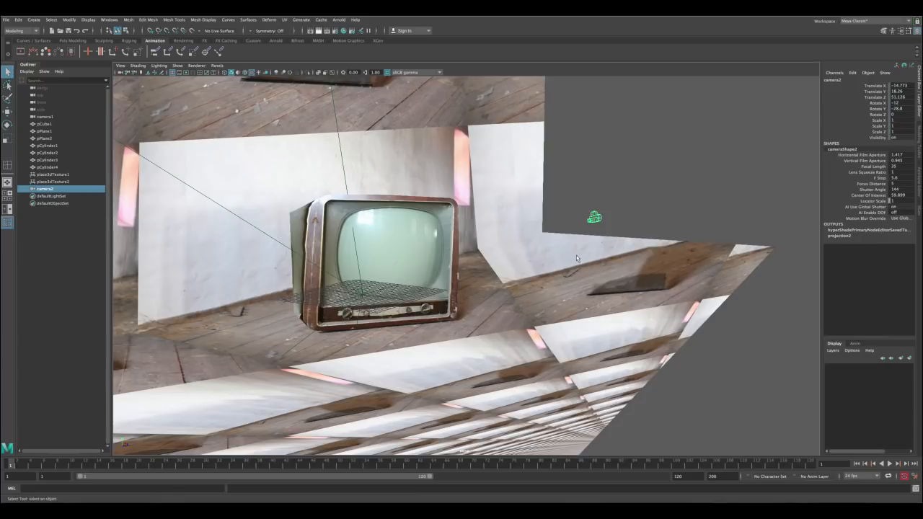
left_click_drag(563, 235, 651, 232, "alt")
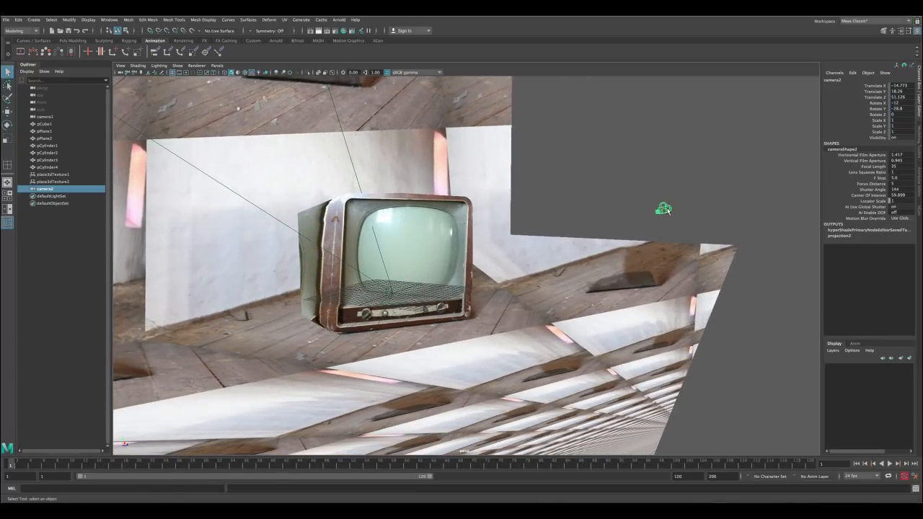
key("ctrl+d")
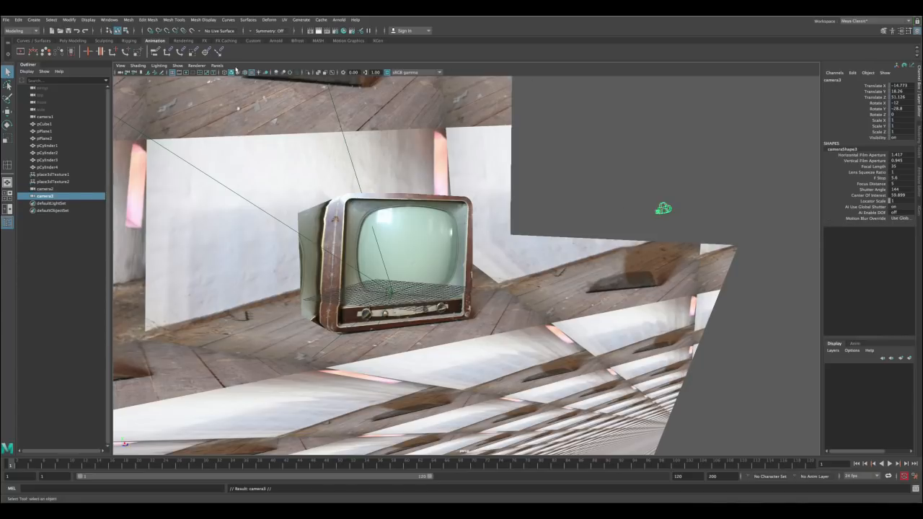
Look through camera3 in the camera view and key all its transform and visibility channels at frame 1.
key("space")
key("space")
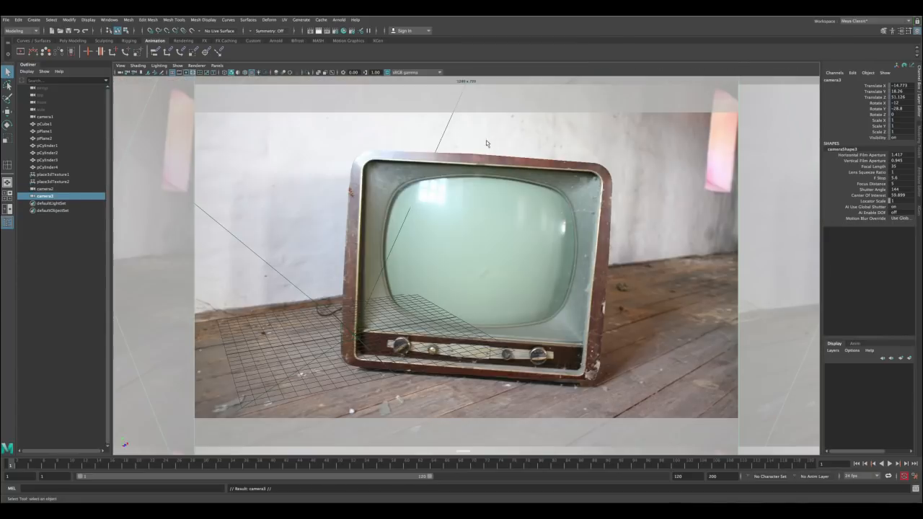
left_click(217, 65)
mouse_move(237, 73)
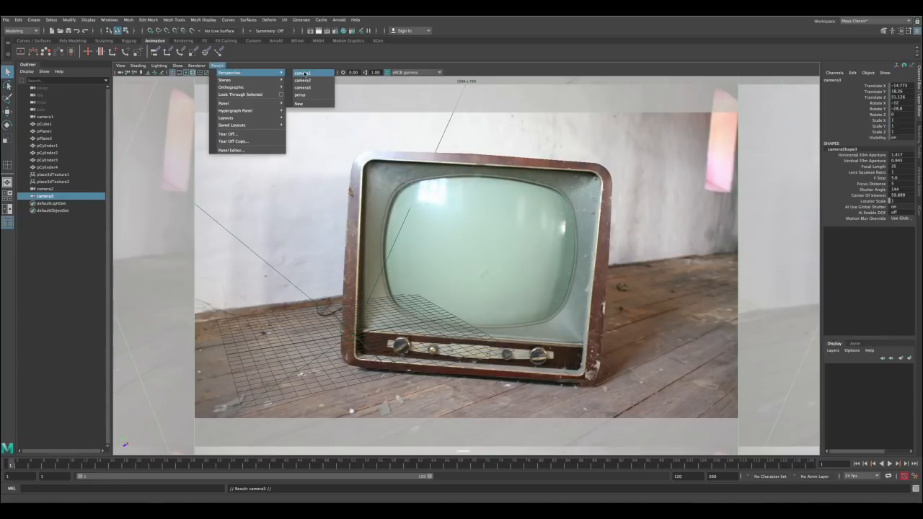
left_click(307, 87)
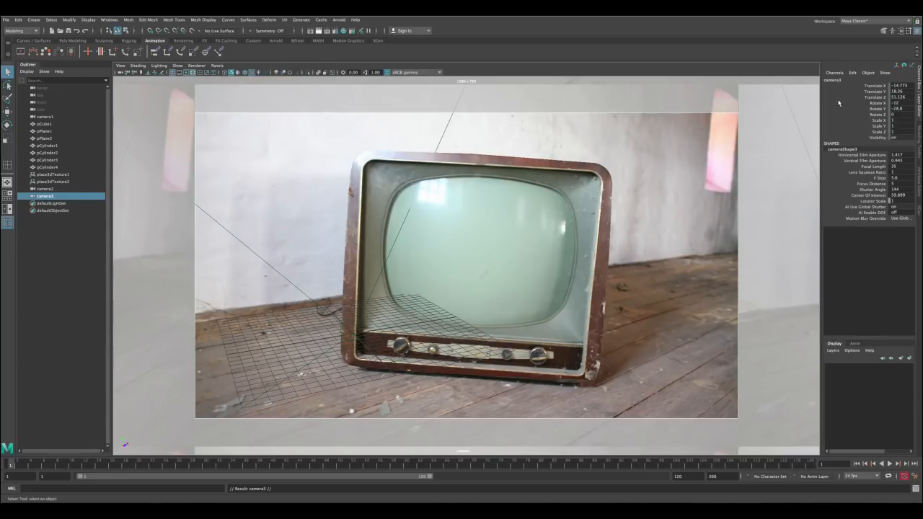
left_click_drag(877, 86, 876, 114)
right_click_drag(876, 121, 857, 274)
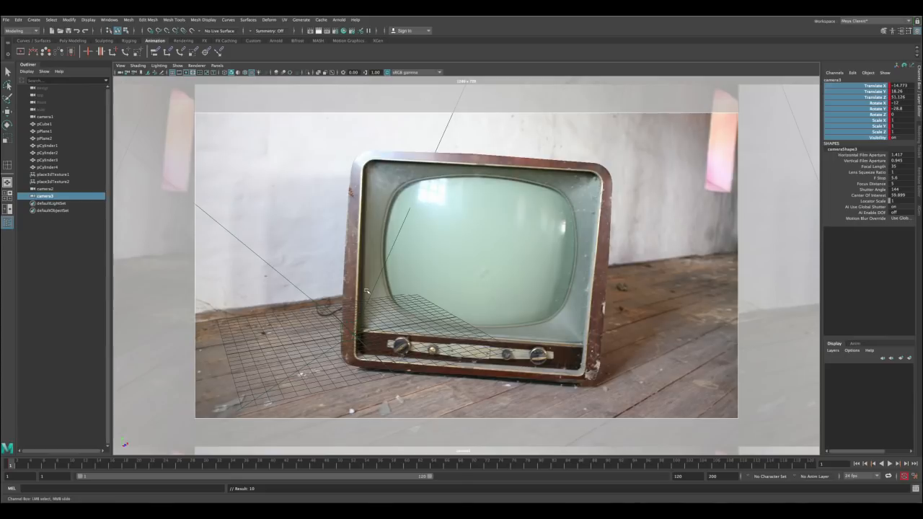
At frame 120, orbit and dolly camera3 closer to the TV, to about translate 3.6, 11.1, 45.6, and set a key.
mouse_move(14, 467)
left_mouse_down()
mouse_move(809, 462)
mouse_move(366, 499)
left_mouse_up()
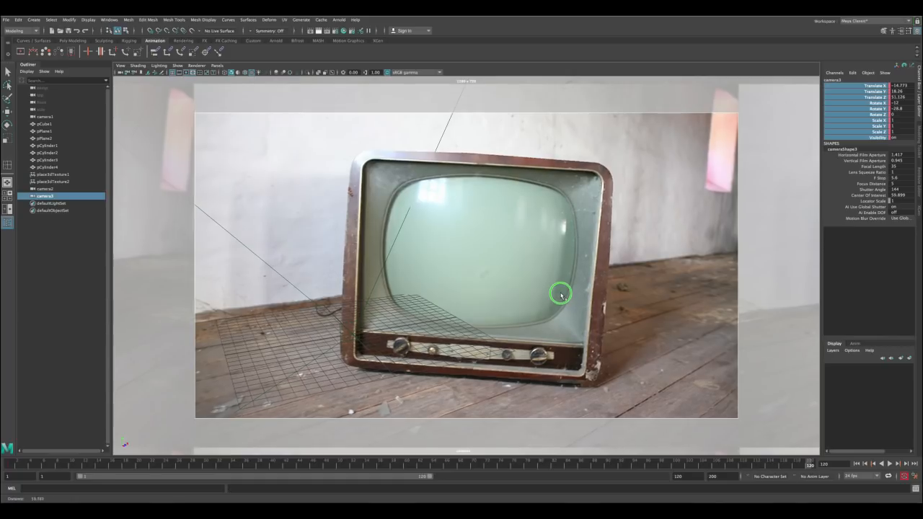
left_click_drag(562, 296, 504, 292, "alt")
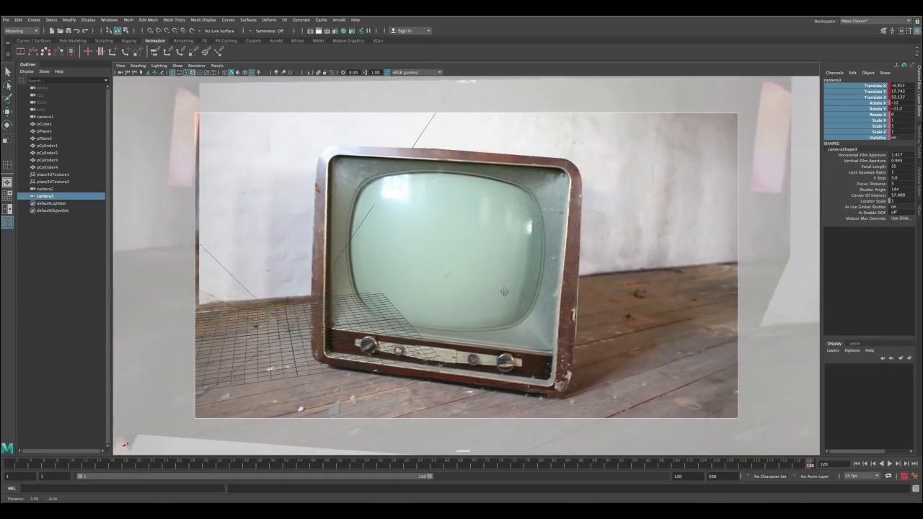
right_click_drag(504, 292, 523, 324, "alt")
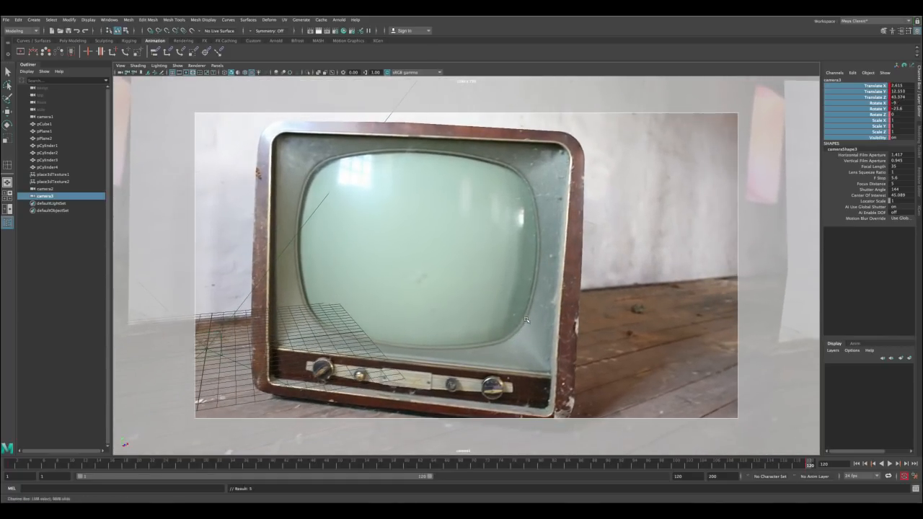
middle_click_drag(526, 319, 517, 299, "alt")
mouse_move(518, 299)
left_mouse_down("alt")
mouse_move(494, 303)
mouse_move(502, 301)
left_mouse_up("alt")
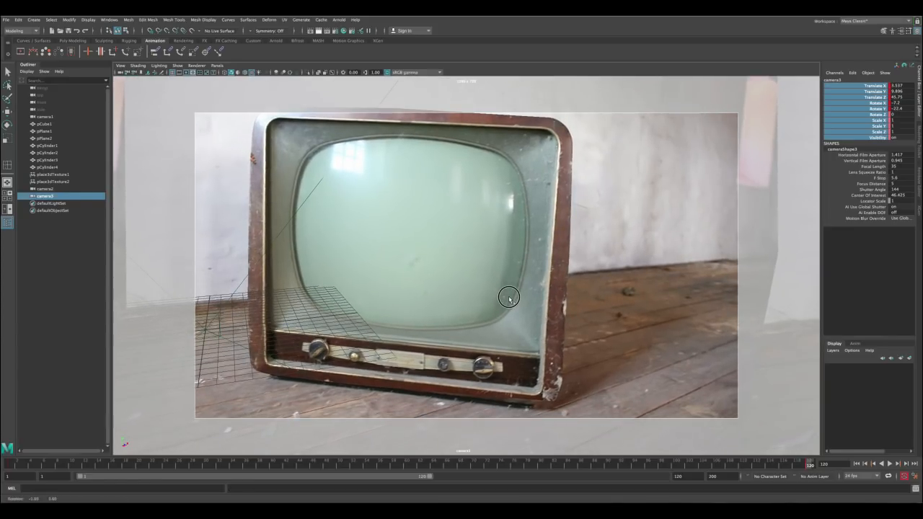
middle_click_drag(502, 301, 504, 301, "alt")
key("s")
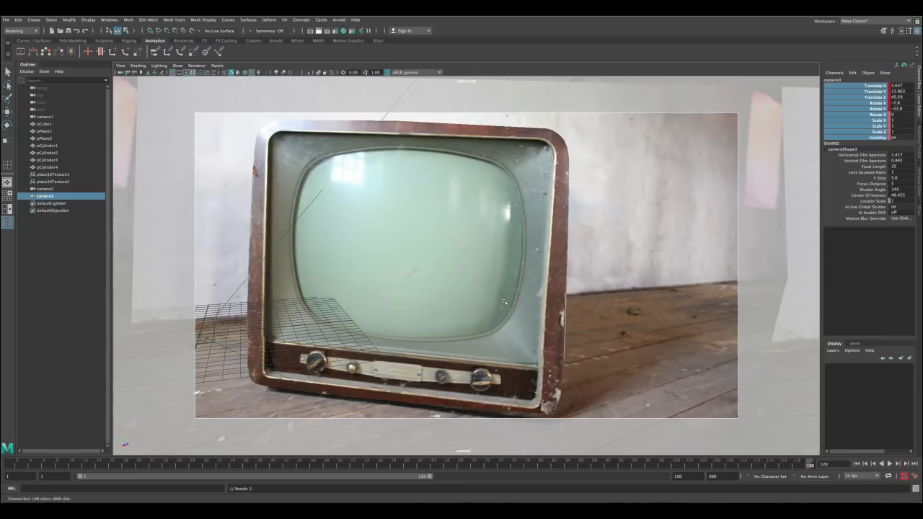
Play camera3's animation from the first frame and rewind it to frame 1.
left_click(857, 464)
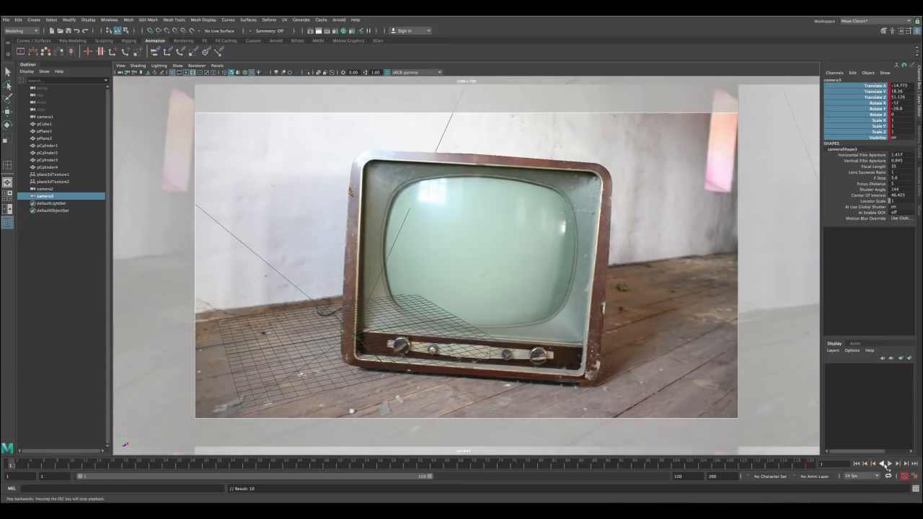
left_click(888, 464)
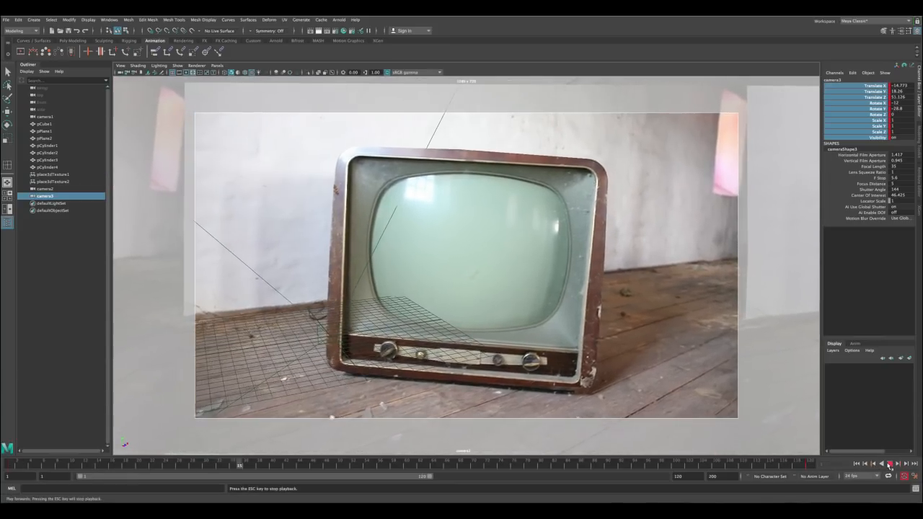
left_click(857, 464)
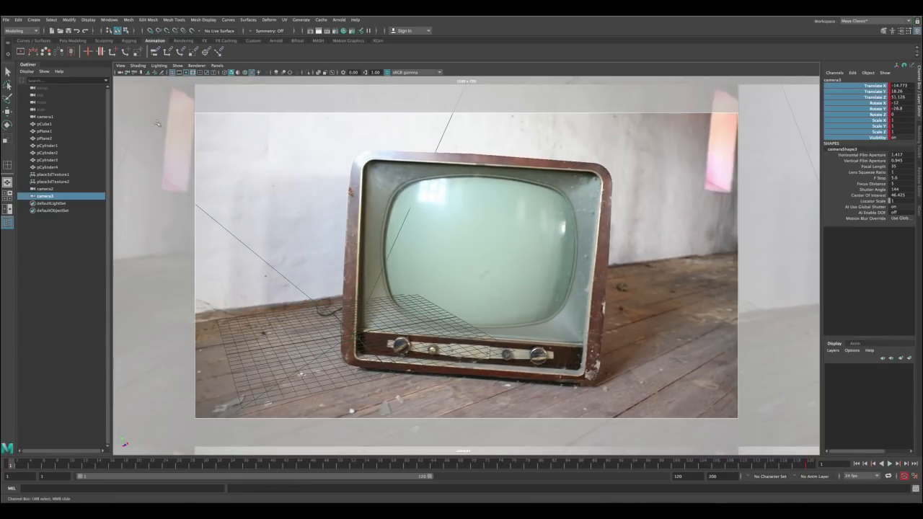
Limit the camera view to polygons with the grid hidden, and preview the camera move in the uncluttered view.
left_click(177, 66)
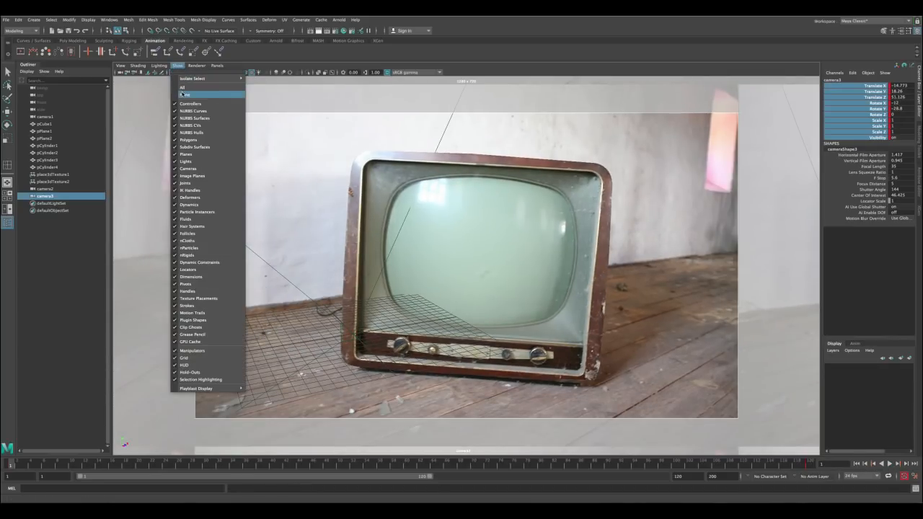
left_click(183, 95)
left_click(177, 65)
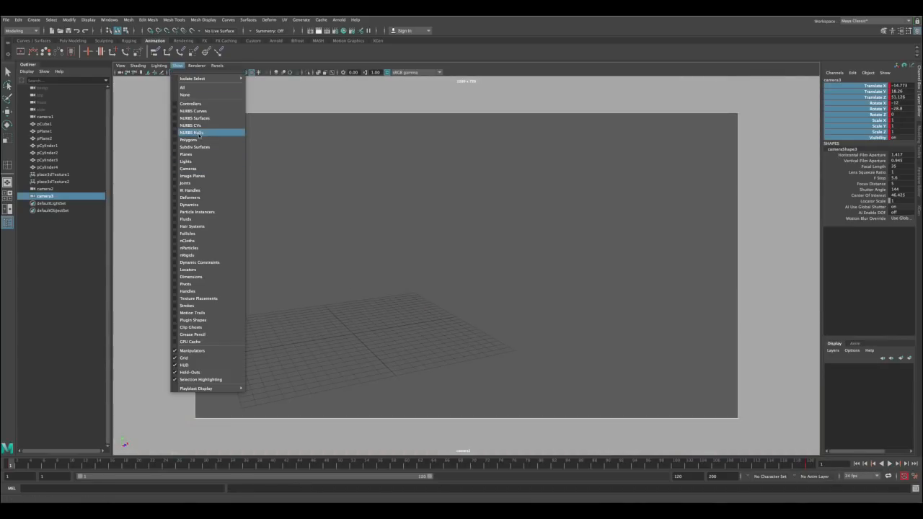
left_click(192, 176)
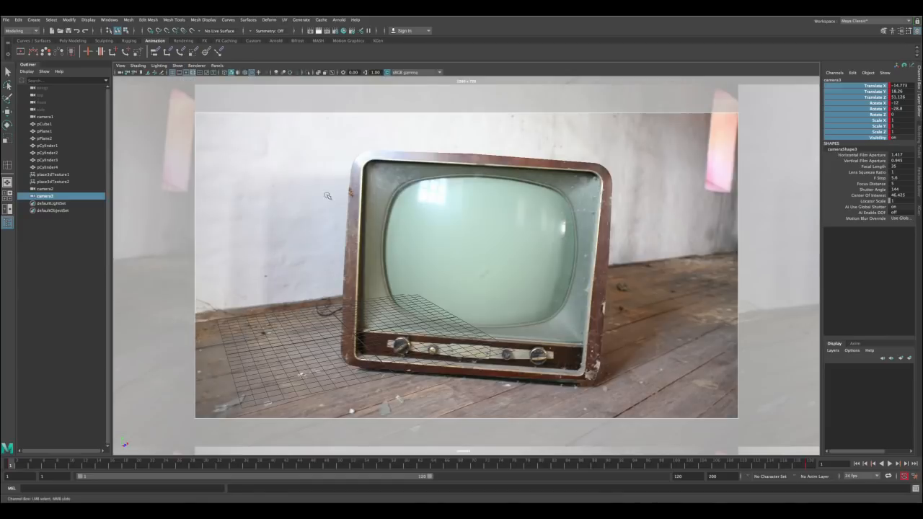
left_click(174, 73)
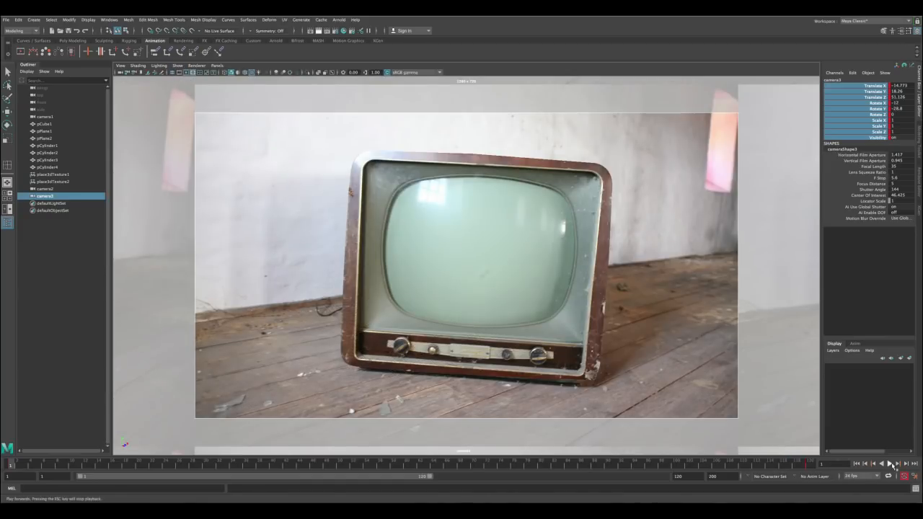
left_click(891, 464)
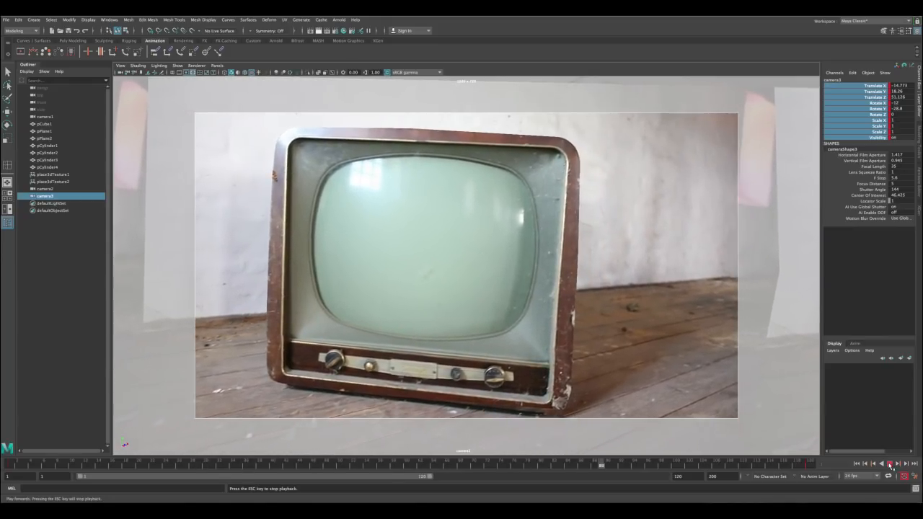
left_click(857, 464)
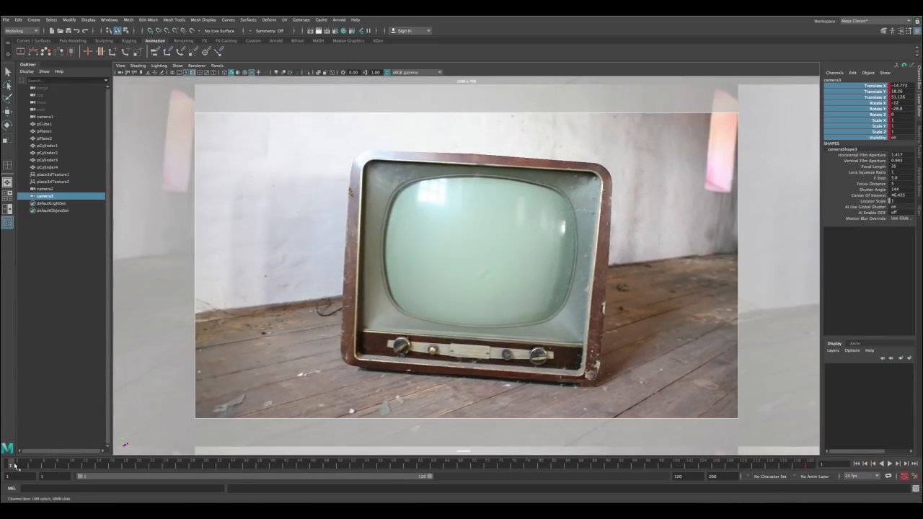
At frame 1, dolly and pan camera3 to about translate -11.7, 23.1, 44.8, key it, and preview the motion.
right_click_drag(447, 216, 455, 223, "alt")
middle_click_drag(454, 222, 452, 261, "alt")
mouse_move(451, 262)
right_mouse_down("alt")
mouse_move(432, 255)
mouse_move(441, 267)
right_mouse_up("alt")
middle_click_drag(441, 268, 443, 280, "alt")
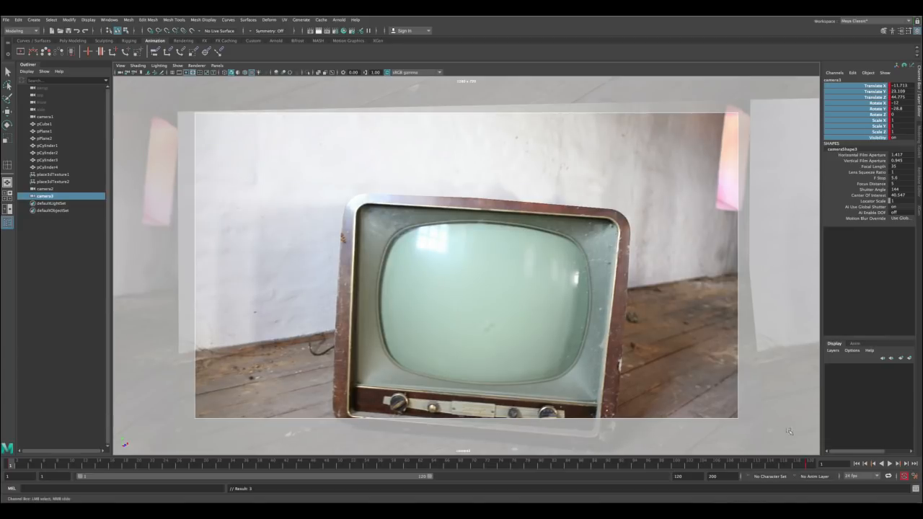
left_click(889, 464)
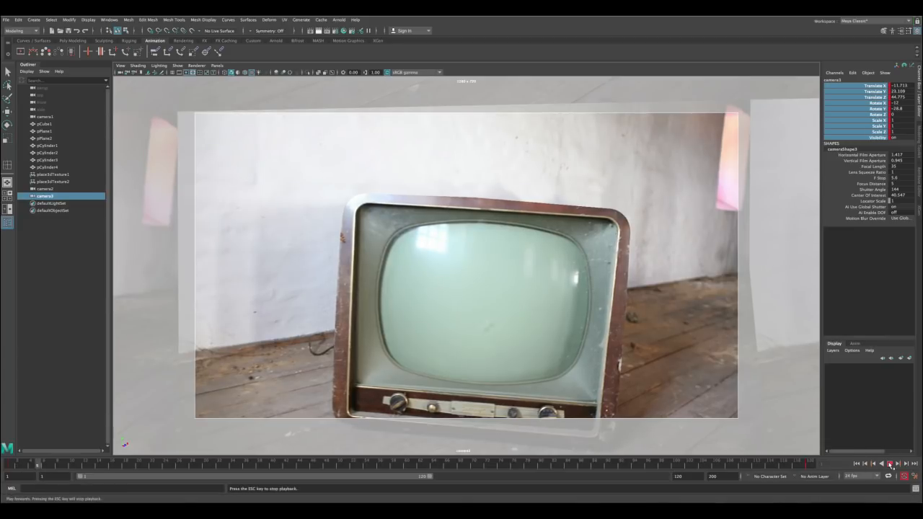
left_click(890, 465)
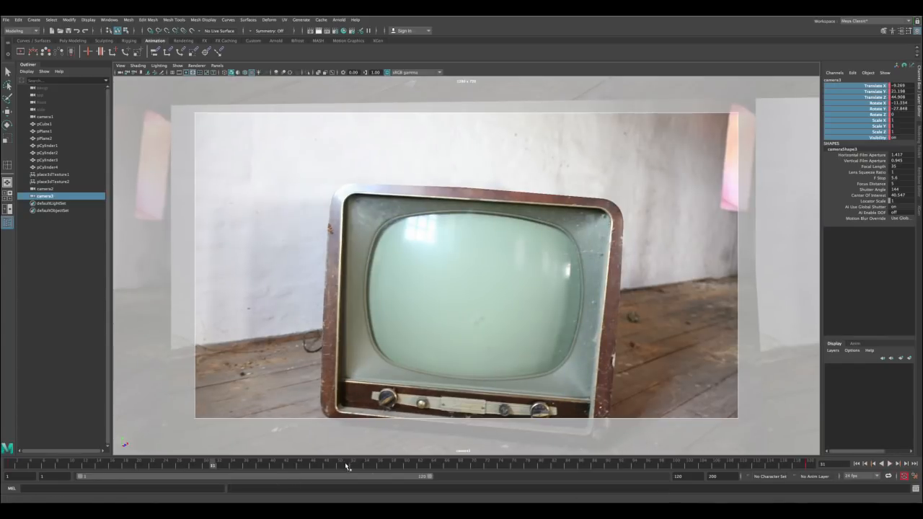
At frame 58, pan and orbit camera3 to about translate -4.5, 8.9, 46.7 and key the new framing.
left_click(393, 465)
middle_click_drag(461, 269, 455, 203, "alt")
left_click_drag(454, 202, 453, 200, "alt")
mouse_move(452, 200)
middle_mouse_down("alt")
mouse_move(448, 183)
mouse_move(454, 188)
middle_mouse_up("alt")
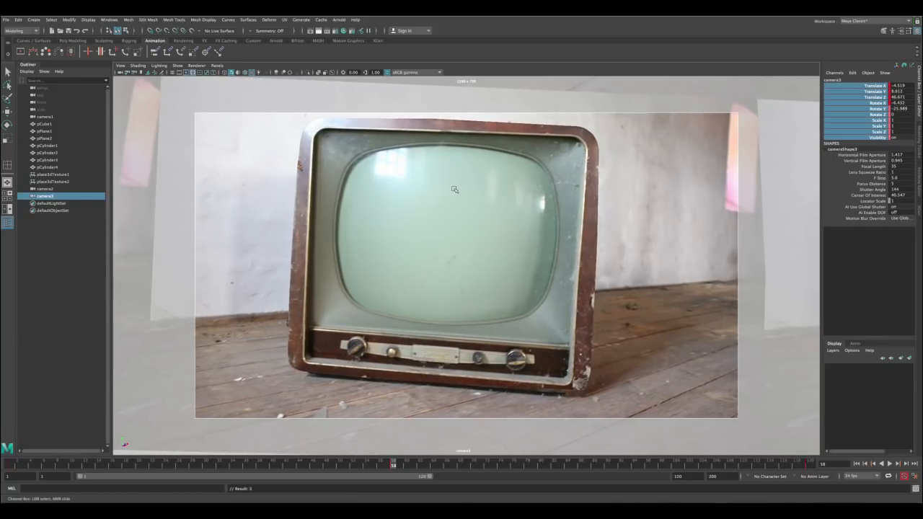
Play back the three-key camera move from frame 1 and return to the start.
left_click(874, 464)
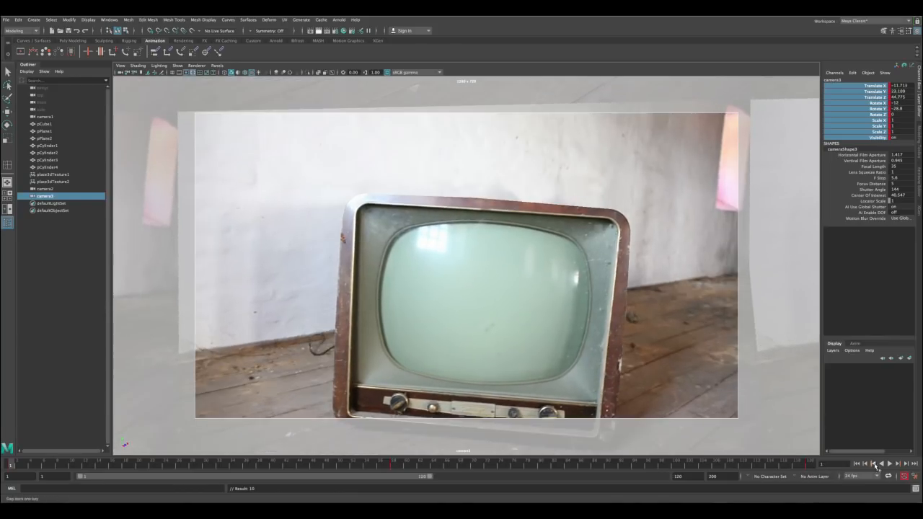
left_click(890, 465)
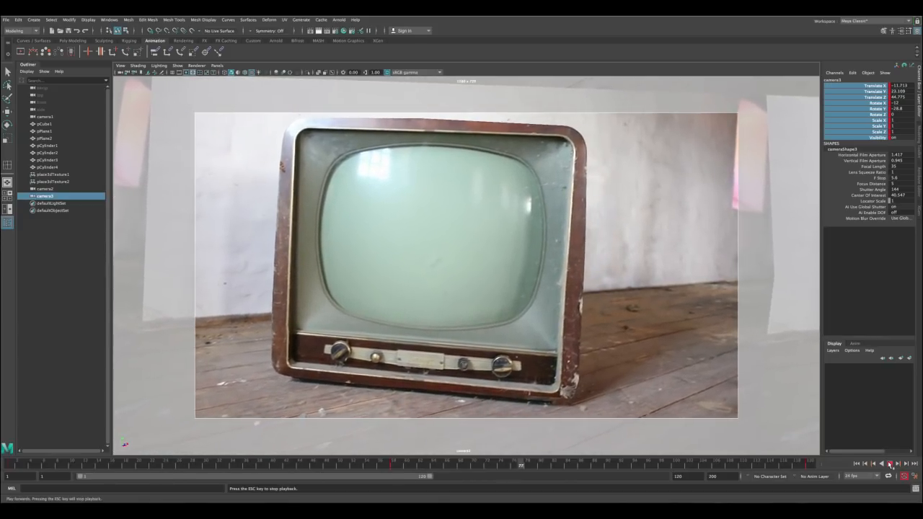
left_click(889, 465)
left_click(857, 464)
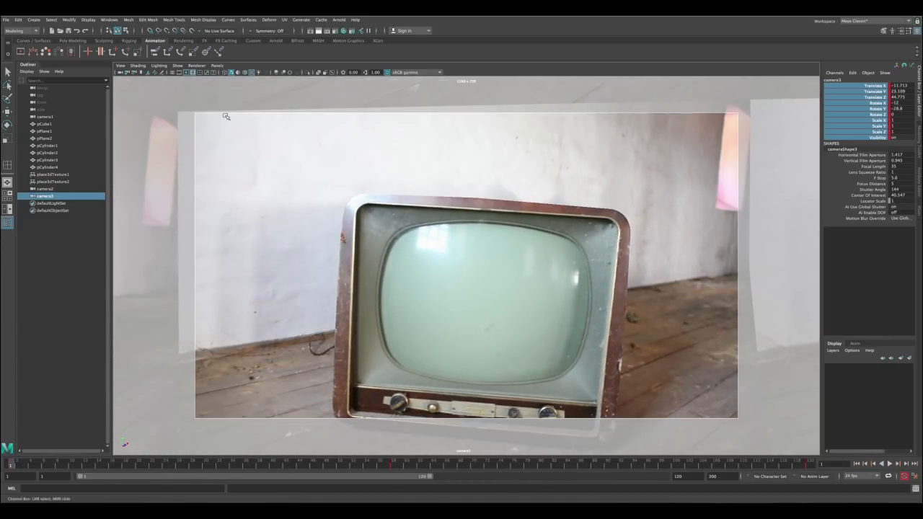
Open the Graph Editor and set camera3's keys at frames 1 and 120 to linear tangents.
left_click(108, 20)
mouse_move(134, 59)
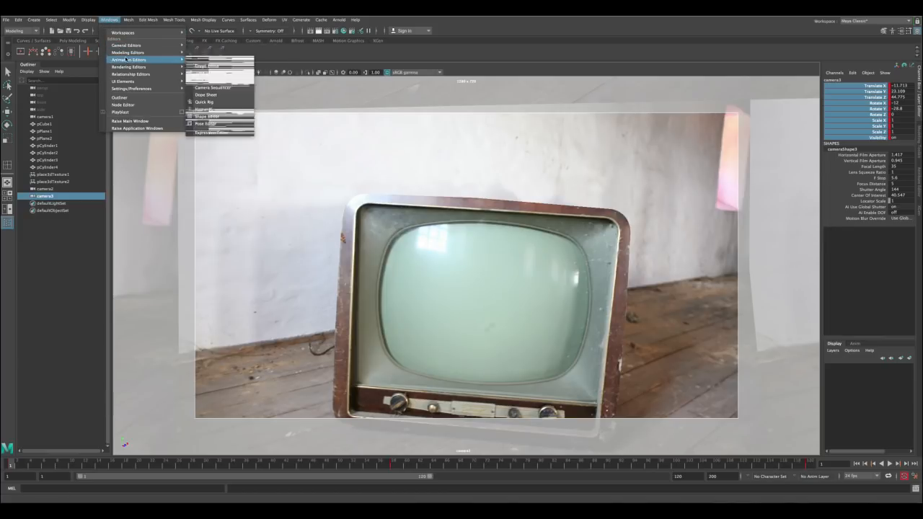
left_click(212, 63)
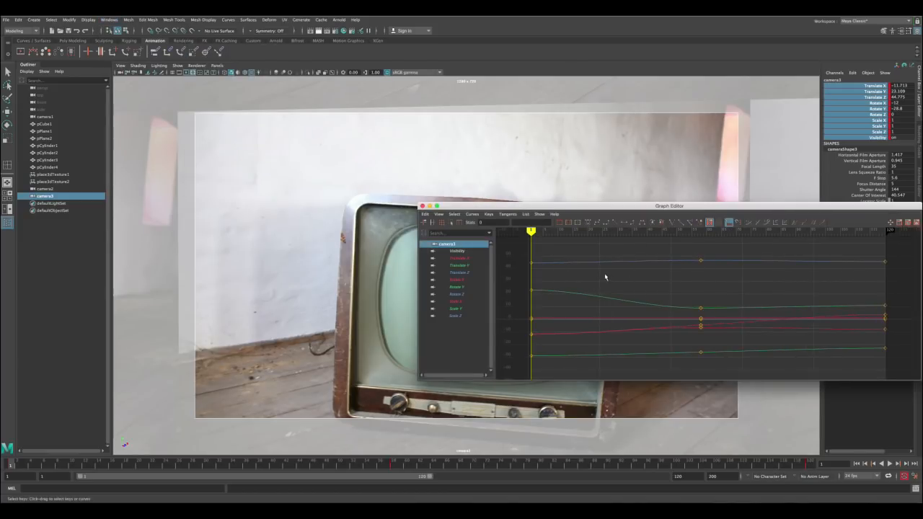
key("a")
left_click(590, 274)
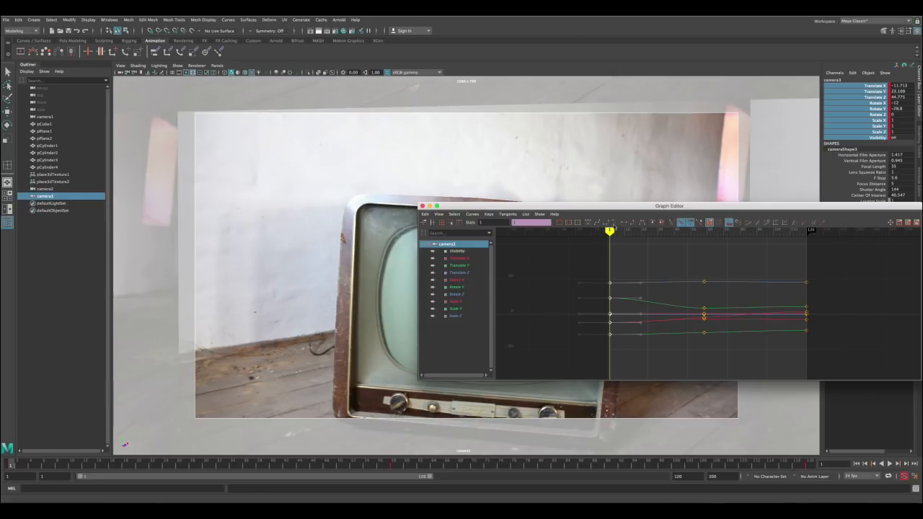
left_click_drag(821, 343, 821, 342)
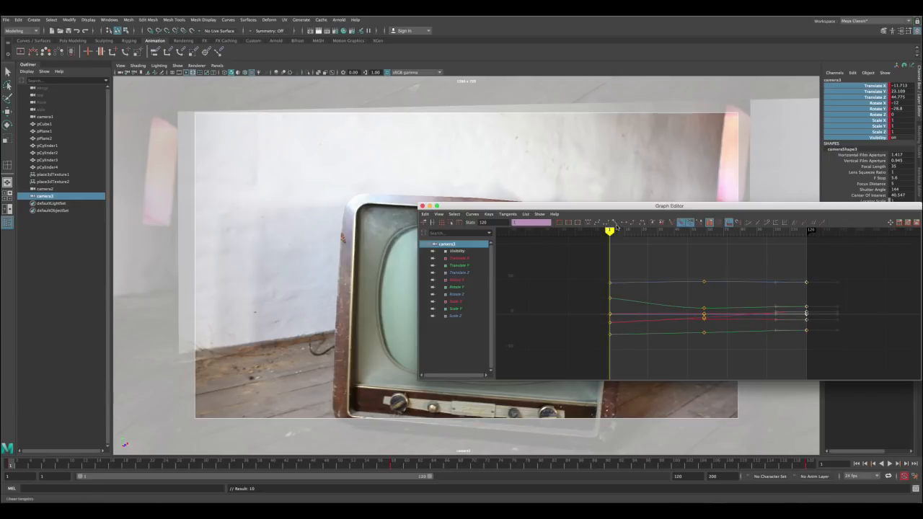
Isolate camera3's Translate Y curve, raise its frame 58 key to about 11.2, and close the Graph Editor.
left_click(470, 266)
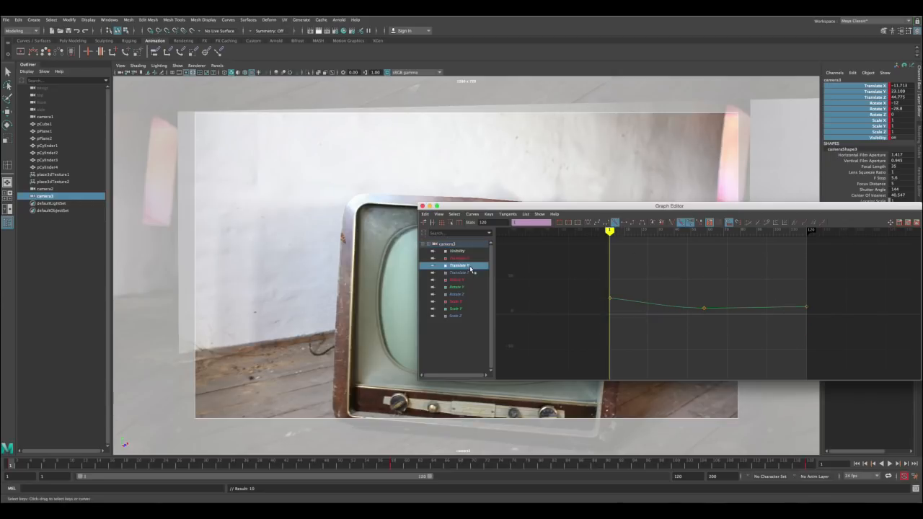
key("f")
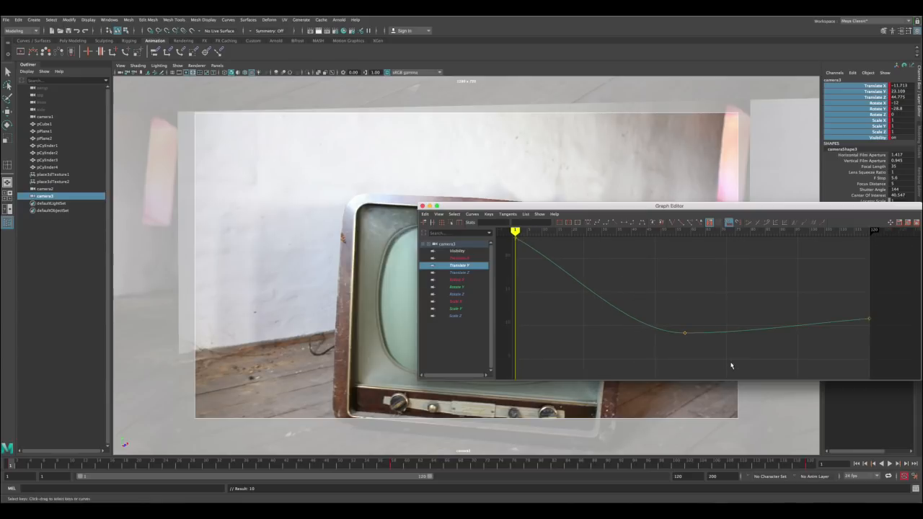
key("period")
key("w")
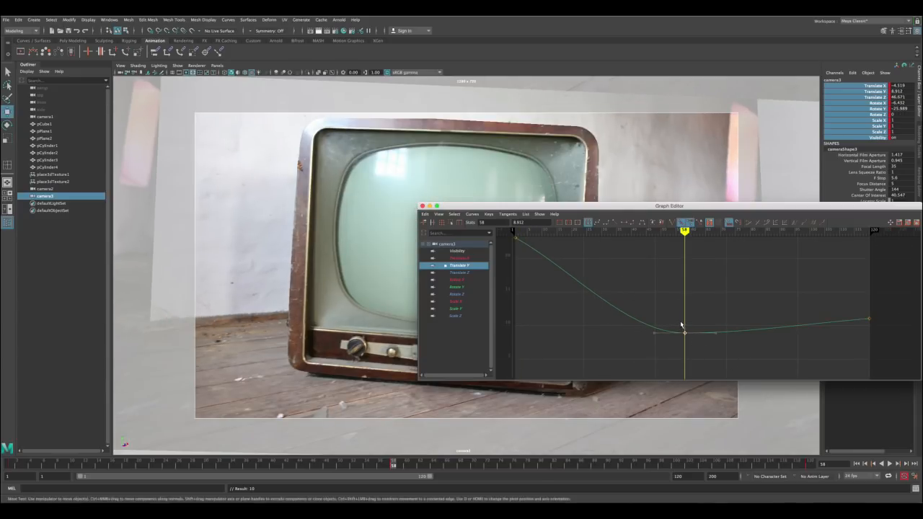
right_click_drag(668, 305, 642, 306, "alt")
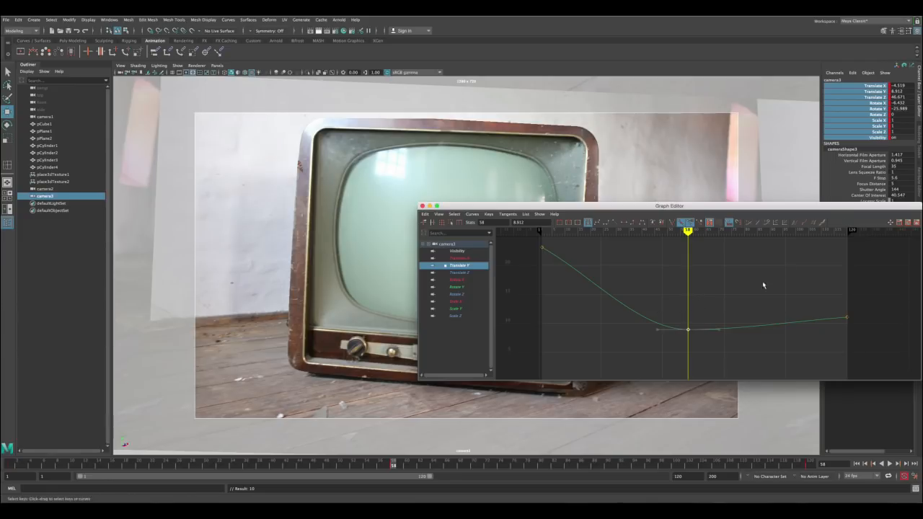
middle_click_drag(690, 308, 688, 293)
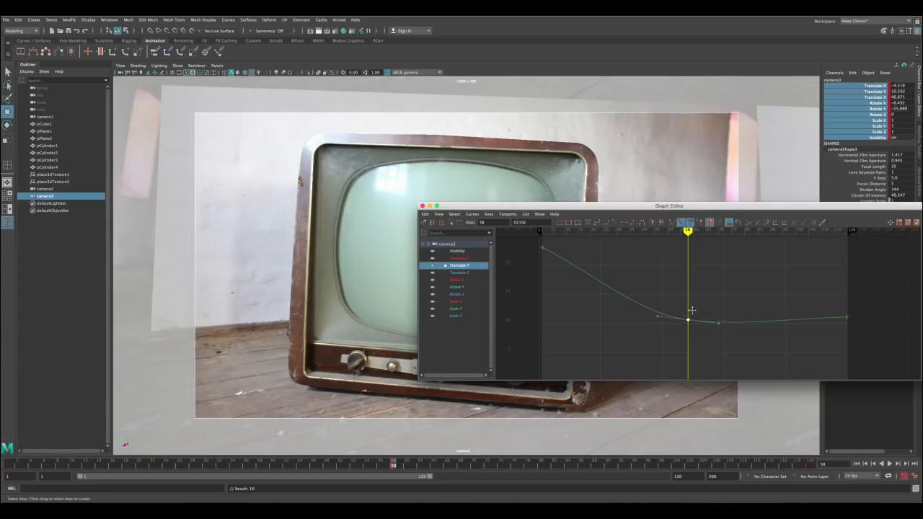
middle_click_drag(692, 310, 698, 306)
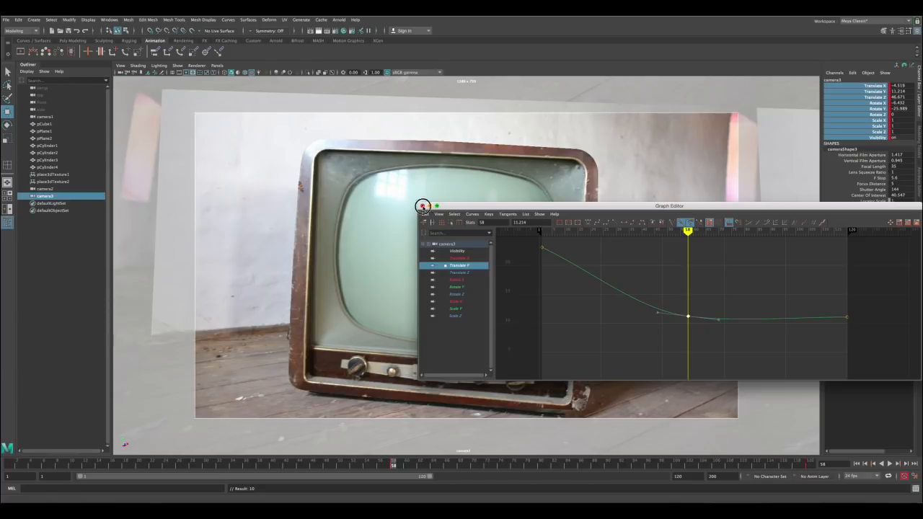
left_click(423, 206)
Replay the adjusted camera move from the start, stop it at frame 20, and open the Render View.
left_click(856, 464)
left_click(889, 464)
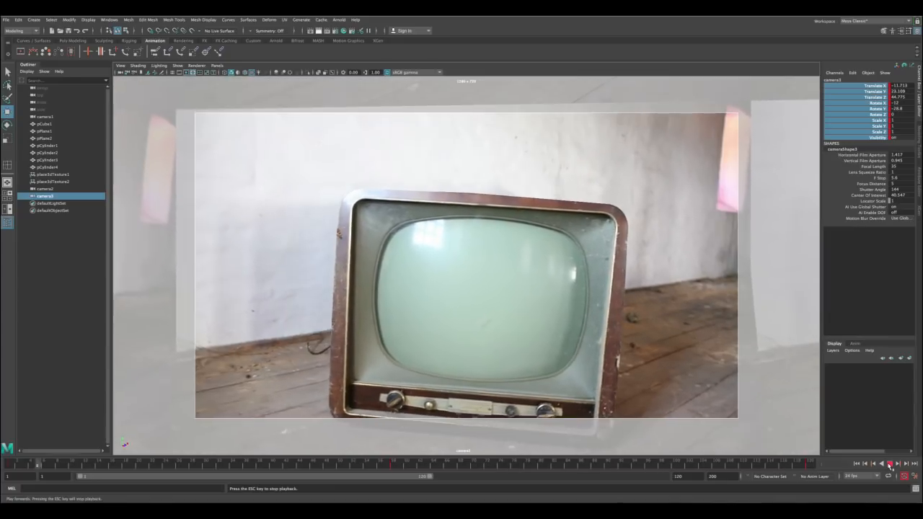
left_click(890, 467)
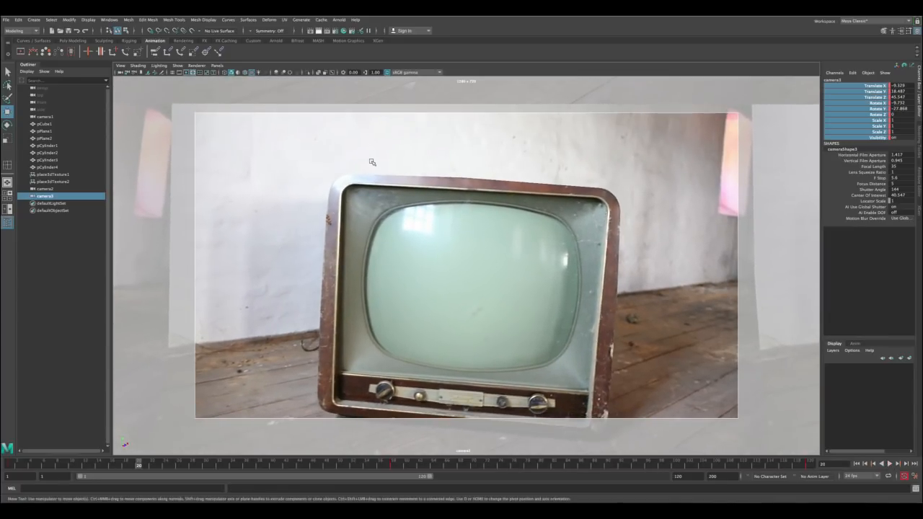
left_click(312, 33)
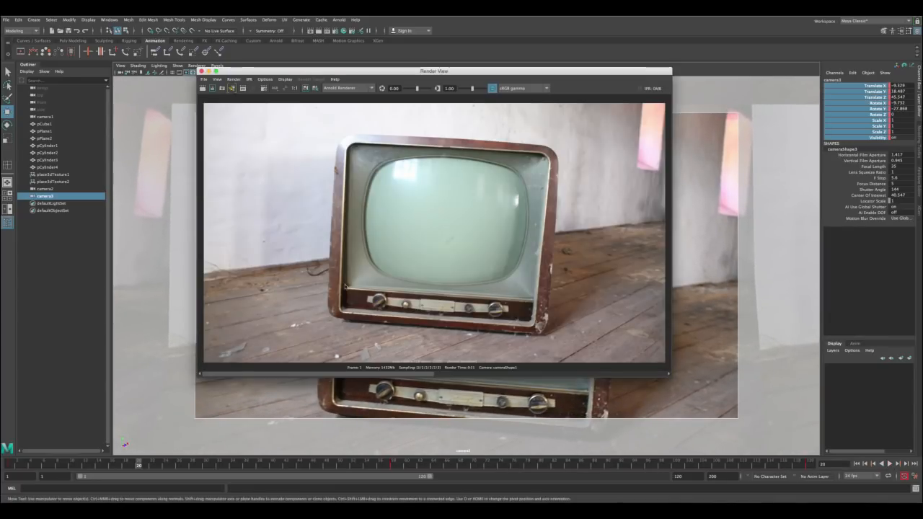